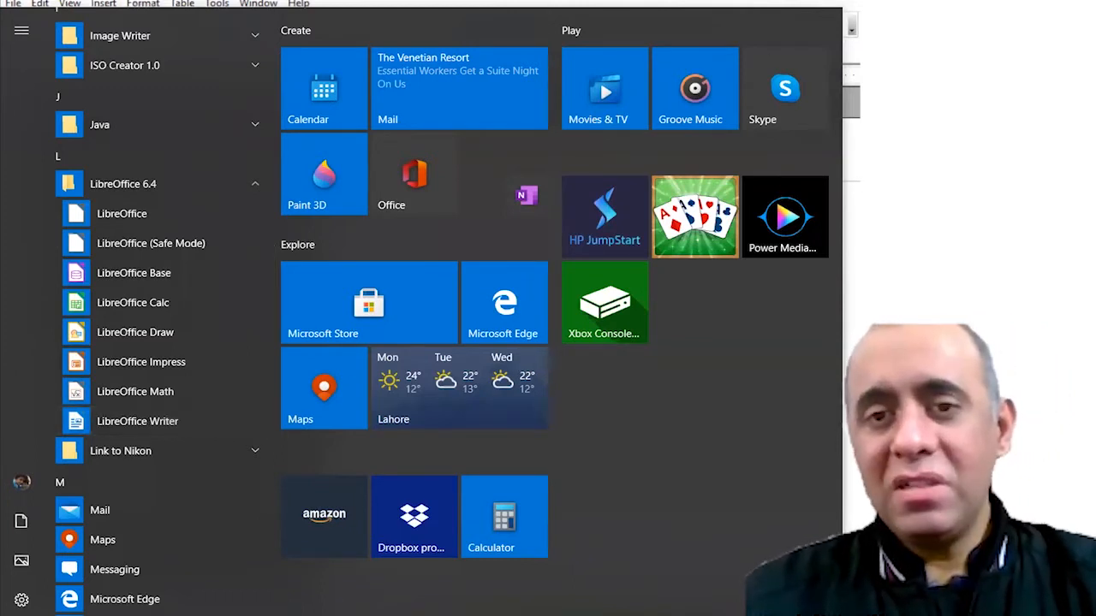
# - Return to the blank text document and look over the empty page from its upper edge to its lower edge
pyautogui.click(853, 137)
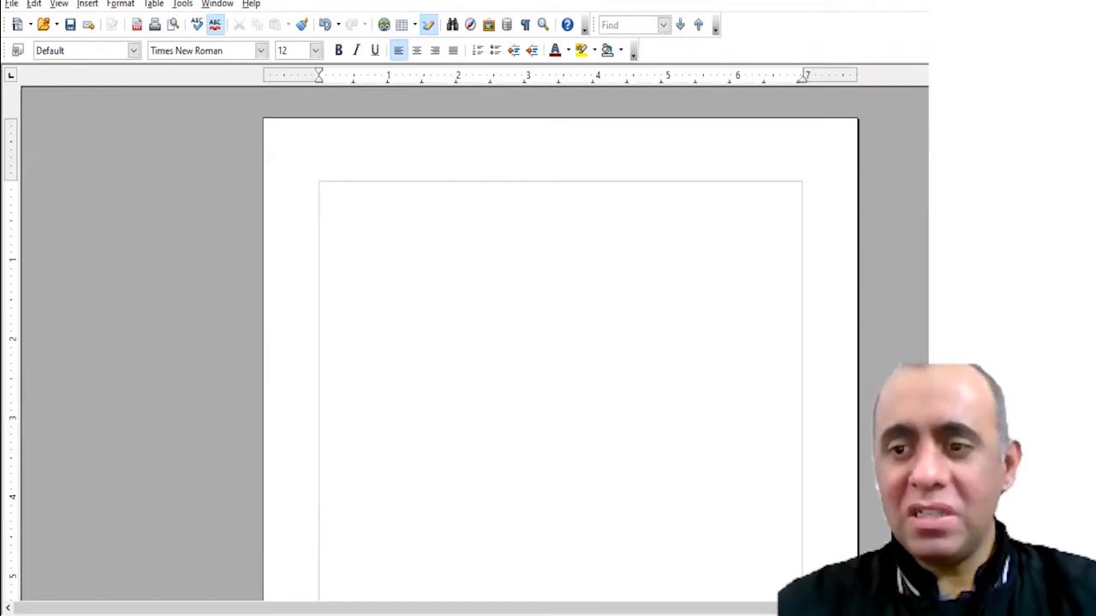
pyautogui.scroll(-5, 561, 342)
pyautogui.scroll(5, 561, 342)
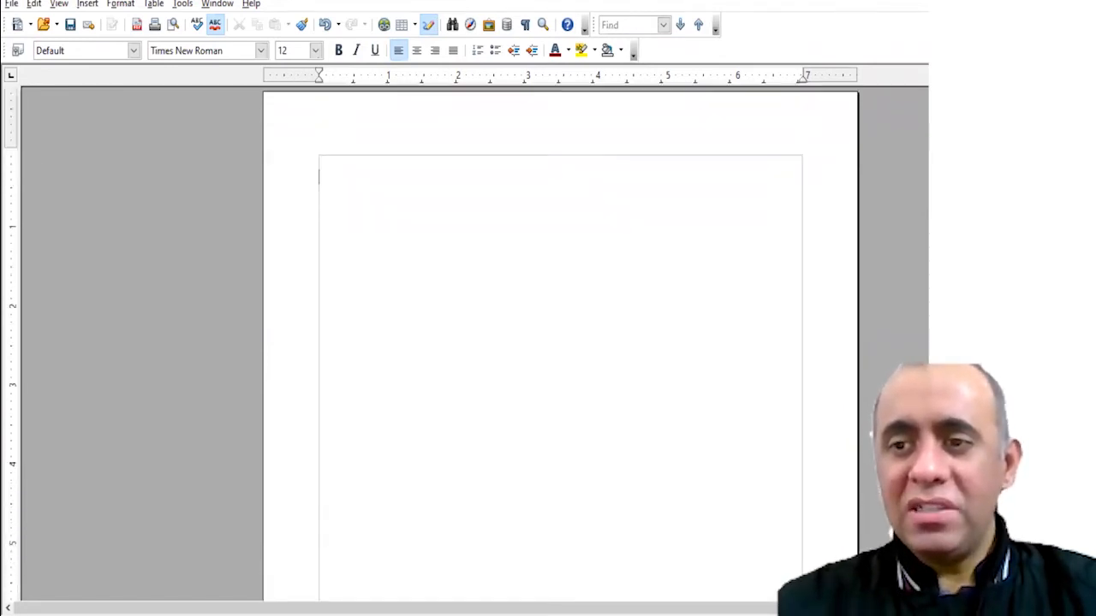
pyautogui.scroll(-3, 560, 343)
pyautogui.scroll(-2, 561, 342)
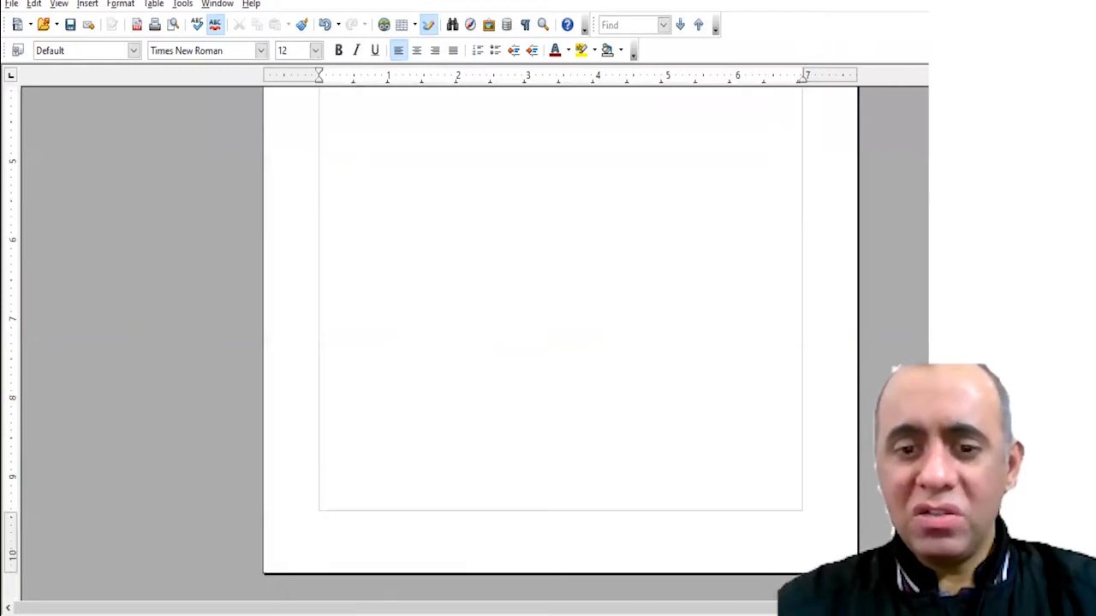
pyautogui.scroll(5, 561, 343)
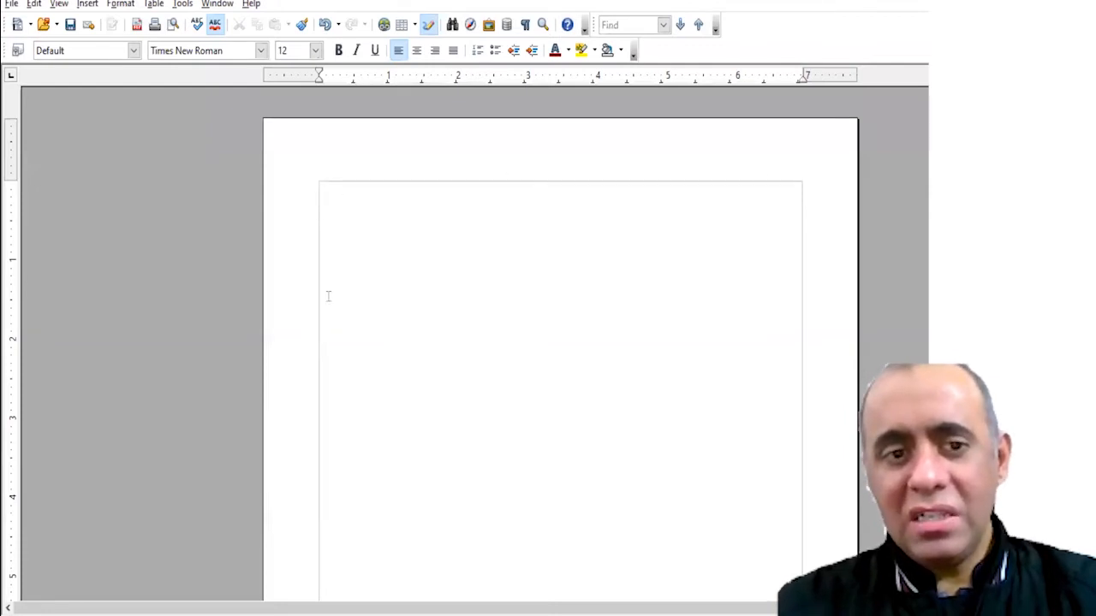
# - Fill the beginning of the page with about two and a half lines of random filler letters
pyautogui.write('kfj')
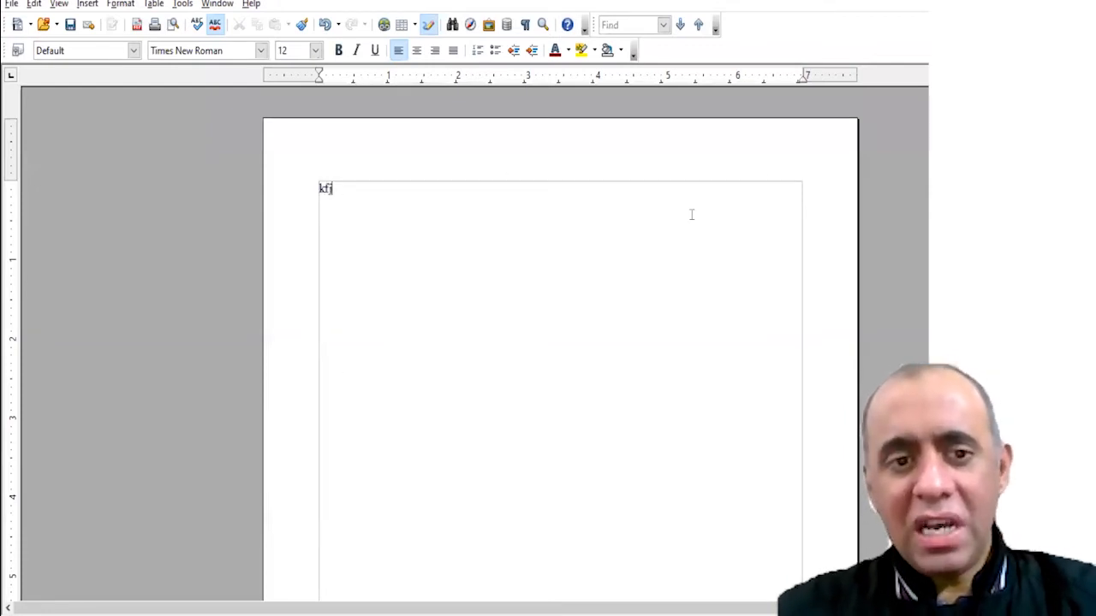
pyautogui.write('lksdjflkdsjflksdjlfkjsdlfkjsdlkfjlskdjflksdj')
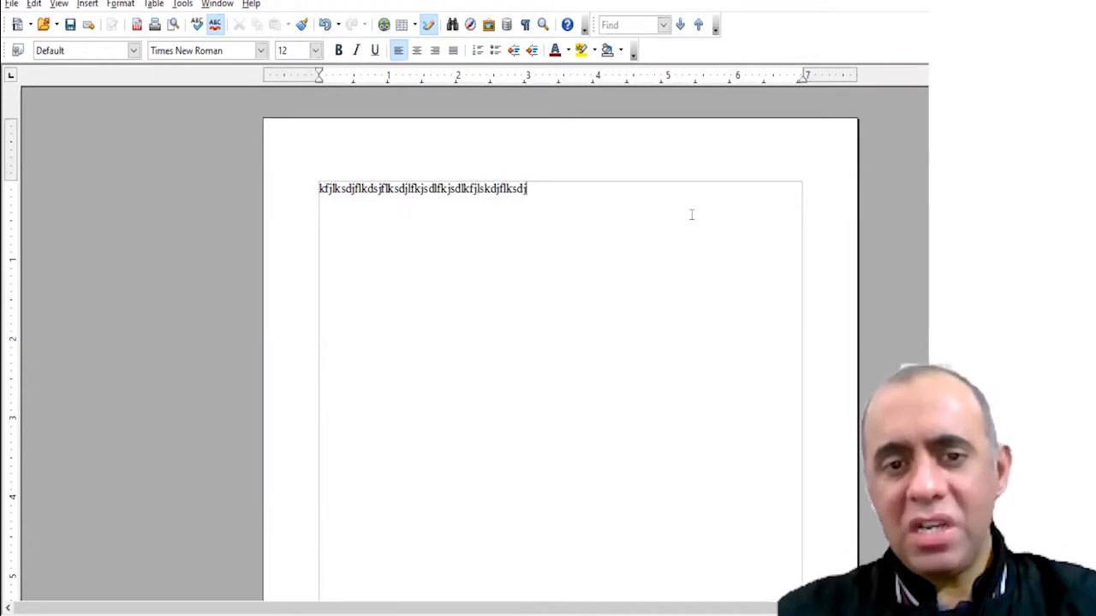
pyautogui.write('flksdjlfksdjflksjdflksjdlkfjsldkfjslkdfjlksdjf')
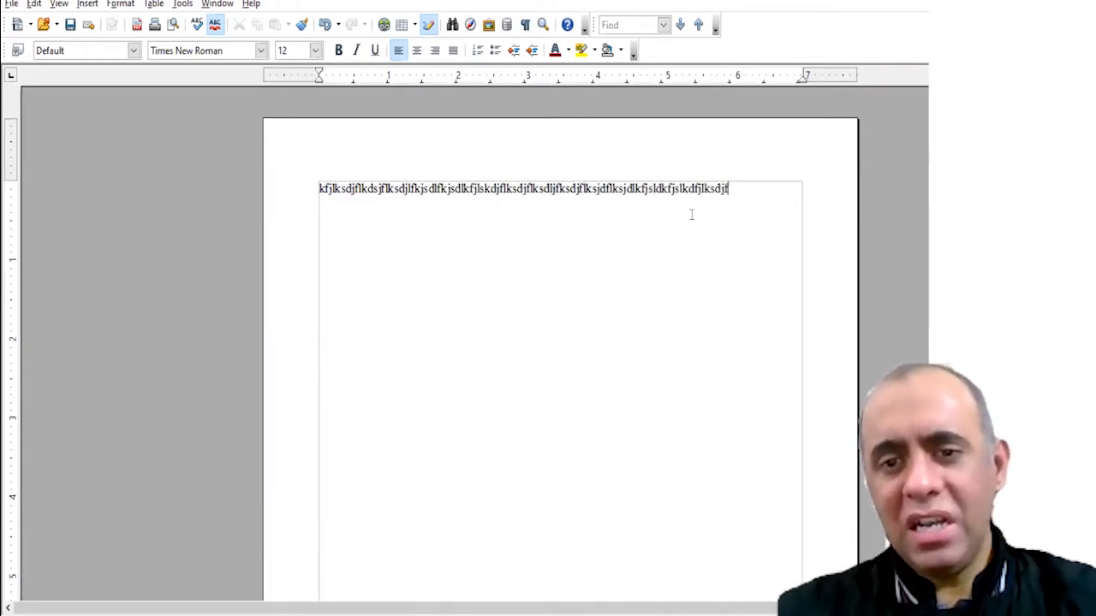
pyautogui.write('lksjdflkjsdlkfjlsfkjsdlkfjlskdjflksdjflk')
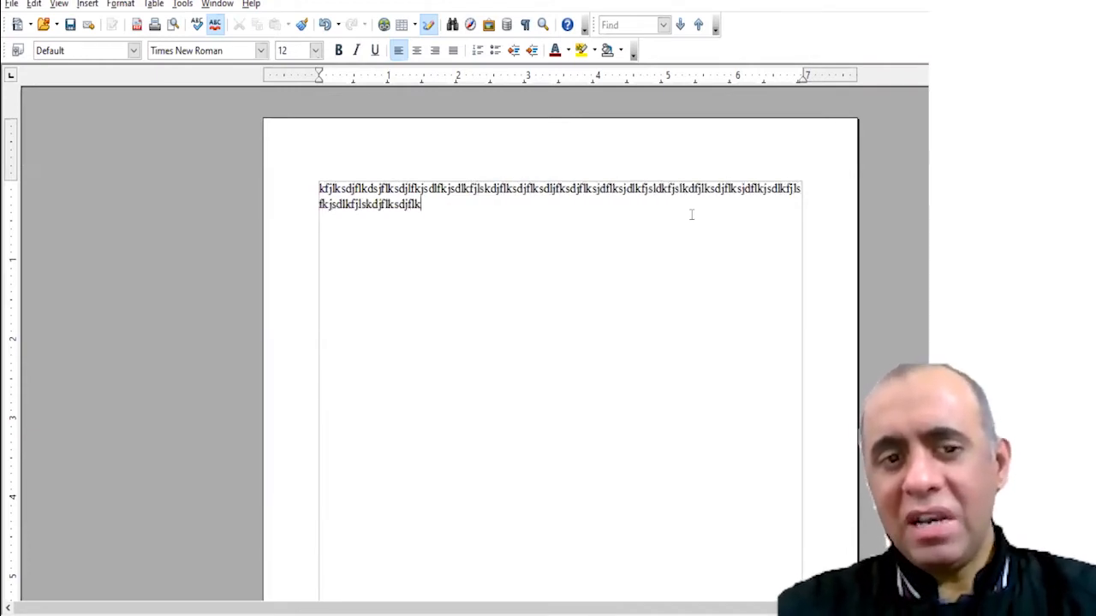
pyautogui.write('sdjflksdjlfkjsdlkfjsdlkfjsldkfjlsdkfjlsdkjflksdjflksjdlfkjsdlfkjsdlkfjslkdjf')
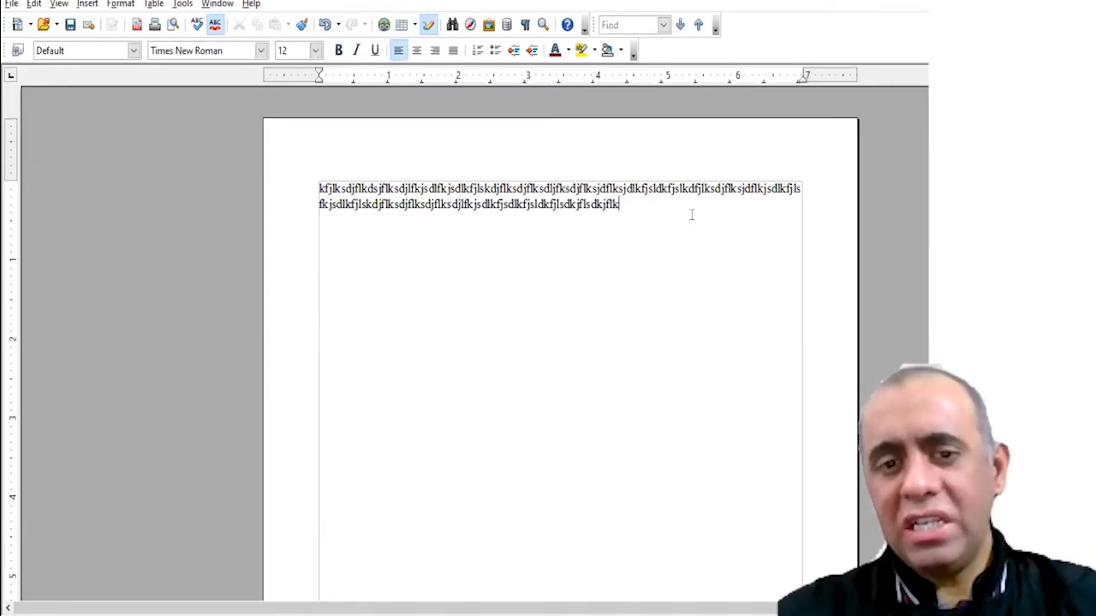
pyautogui.write('lksdjflksjdflksjdflksjdlfkjsdlfkjlk')
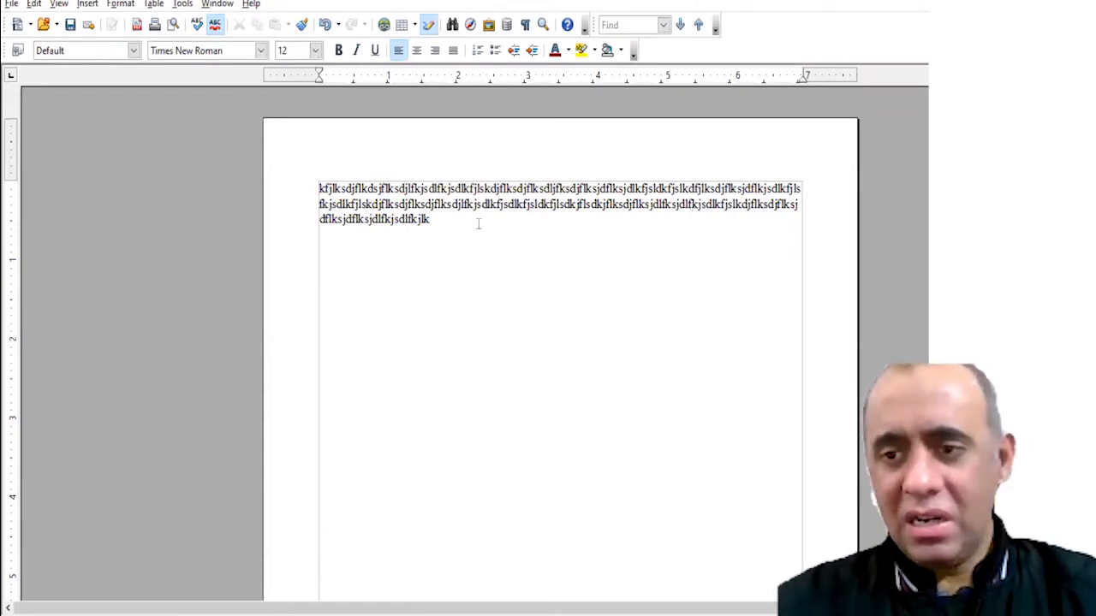
# - Try moving the paragraph's right indent beyond the right page margin and back inside it, and undo the indent changes
pyautogui.scroll(-3, 559, 343)
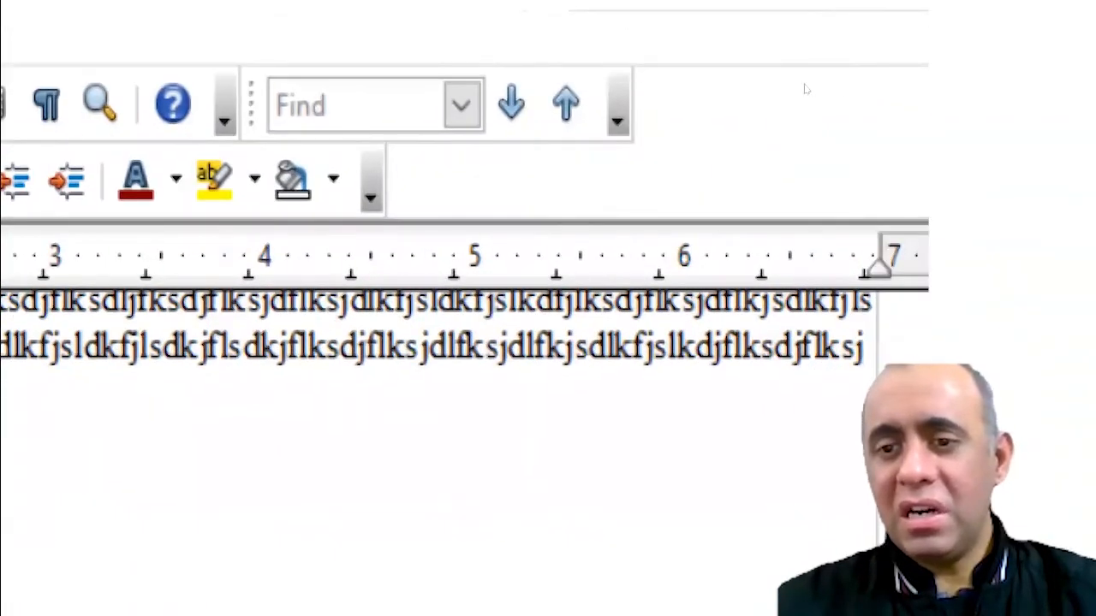
pyautogui.moveTo(879, 269)
pyautogui.mouseDown()
pyautogui.moveTo(897, 269)
pyautogui.moveTo(869, 269)
pyautogui.moveTo(926, 271)
pyautogui.moveTo(861, 269)
pyautogui.moveTo(932, 269)
pyautogui.moveTo(874, 269)
pyautogui.moveTo(920, 269)
pyautogui.mouseUp()
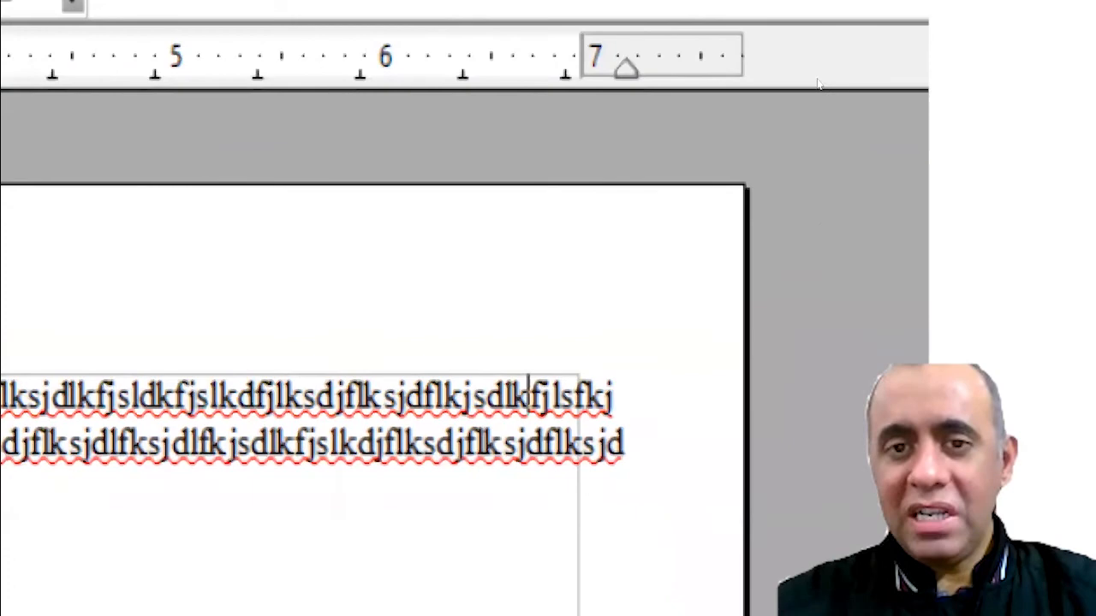
pyautogui.moveTo(625, 71)
pyautogui.mouseDown()
pyautogui.moveTo(713, 70)
pyautogui.moveTo(489, 70)
pyautogui.mouseUp()
pyautogui.hotkey('ctrl', 'z')
pyautogui.hotkey('ctrl', 'z')
pyautogui.hotkey('ctrl', 'z')
pyautogui.hotkey('ctrl', 'z')
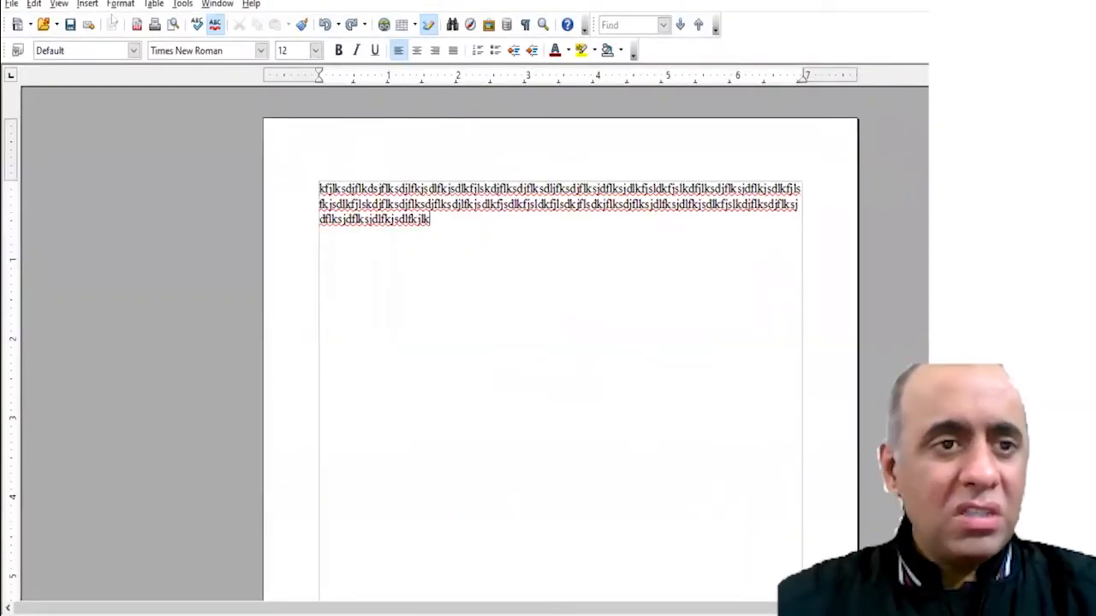
pyautogui.click(35, 4)
pyautogui.moveTo(60, 4)
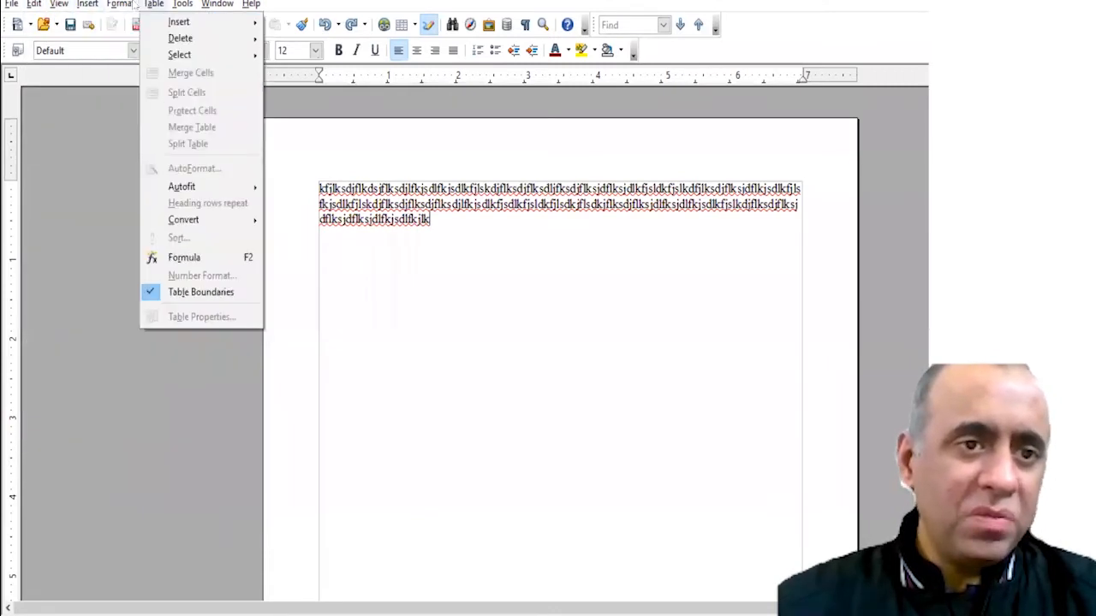
pyautogui.moveTo(130, 5)
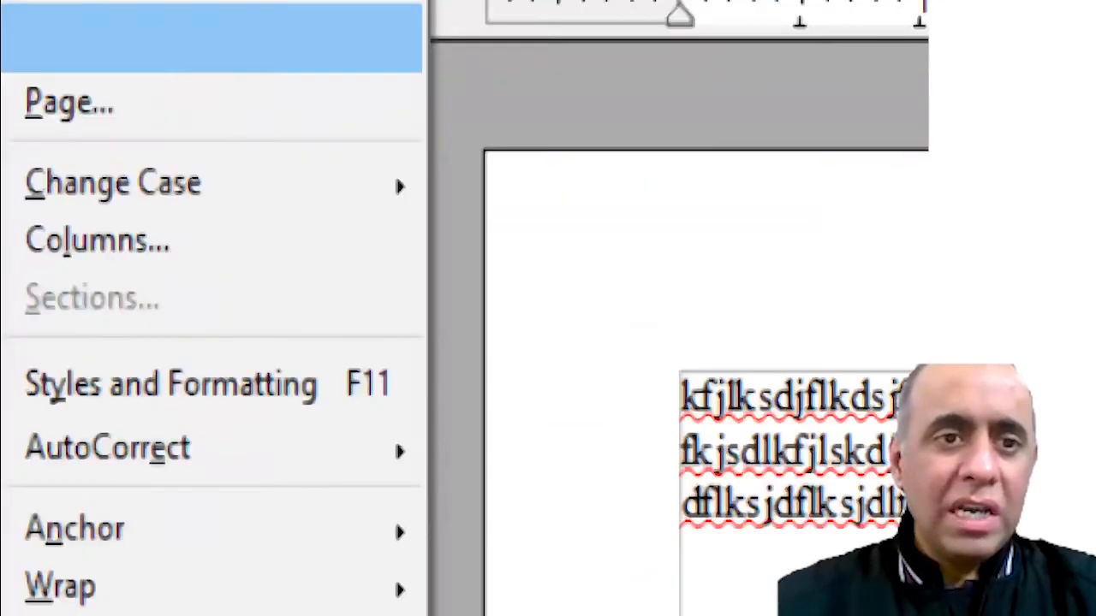
pyautogui.moveTo(154, 5)
pyautogui.moveTo(45, 75)
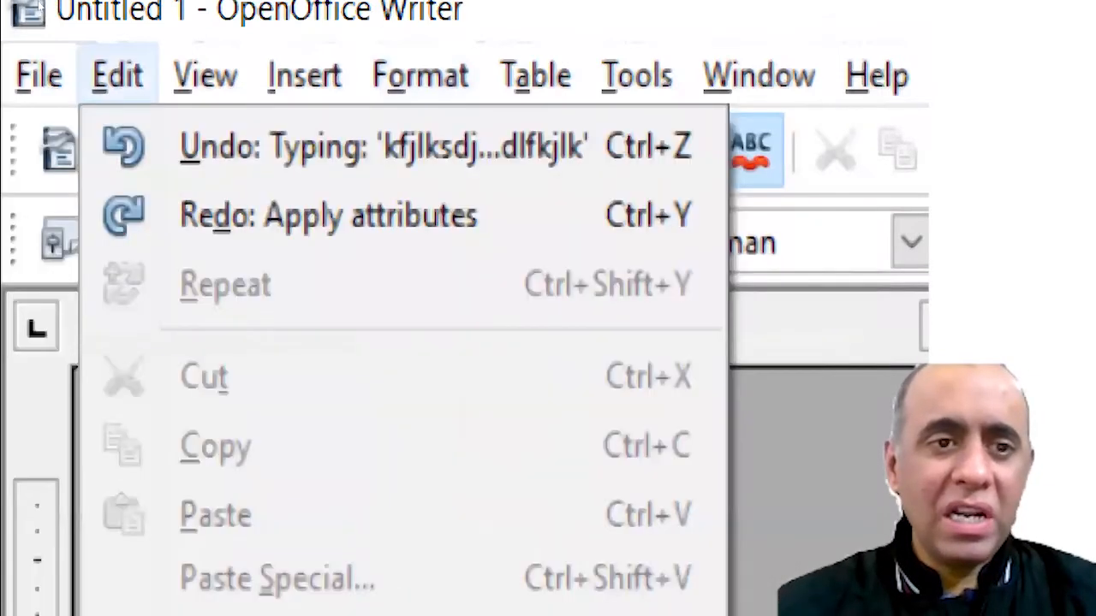
pyautogui.moveTo(205, 76)
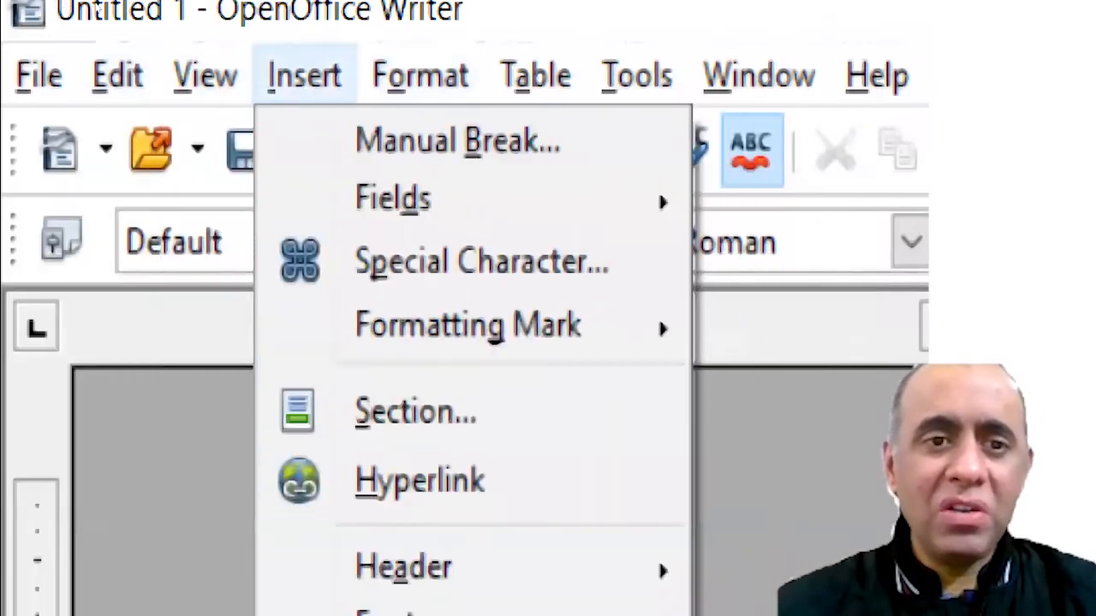
pyautogui.moveTo(637, 76)
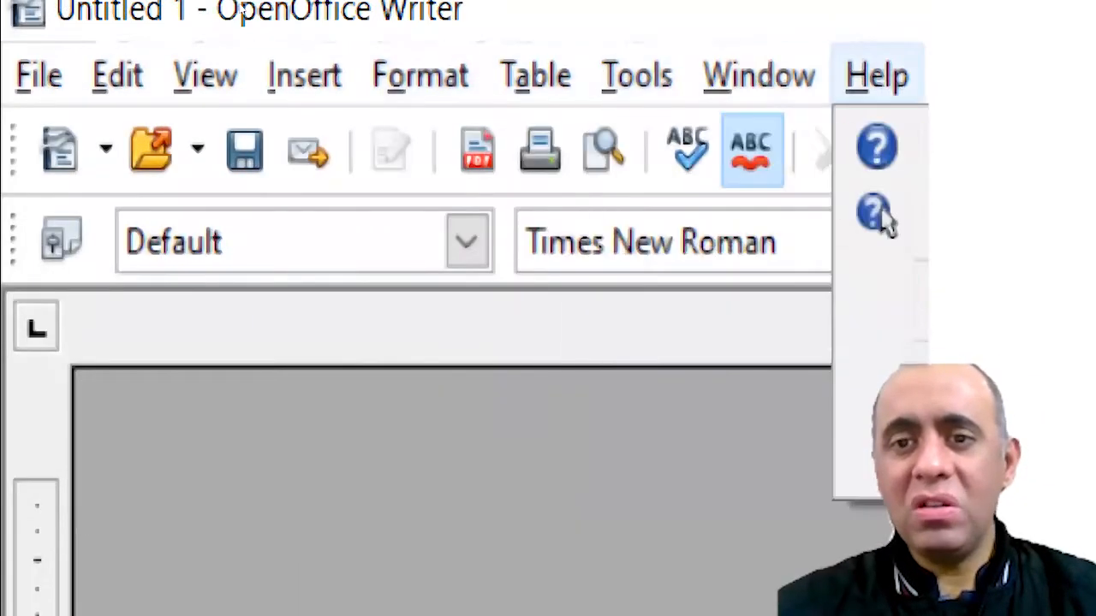
# - Open the page formatting settings and set the paper format to A4
pyautogui.moveTo(411, 76)
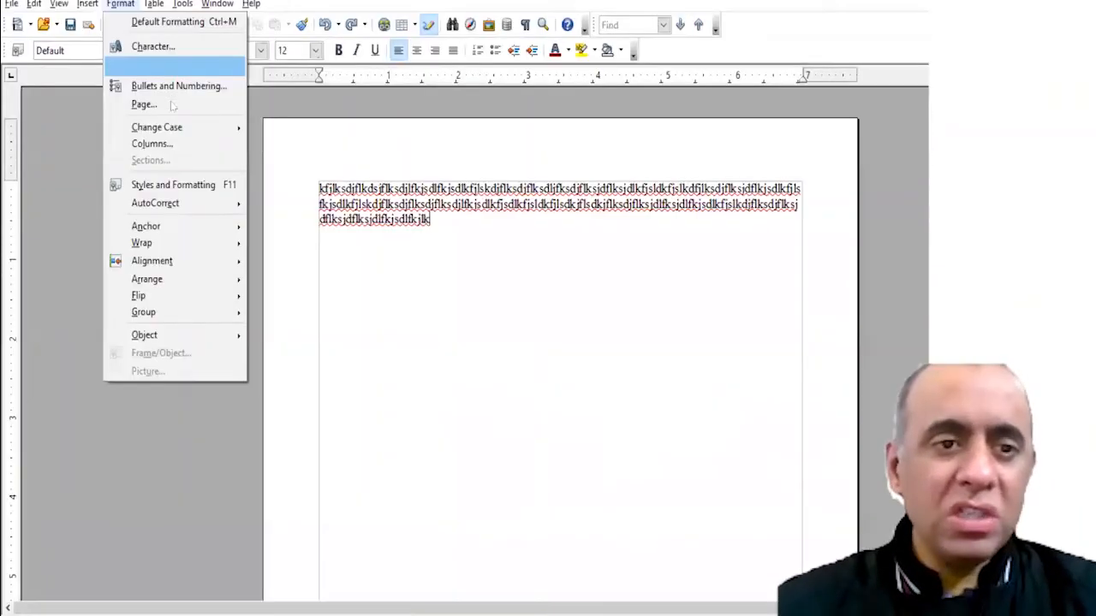
pyautogui.click(292, 196)
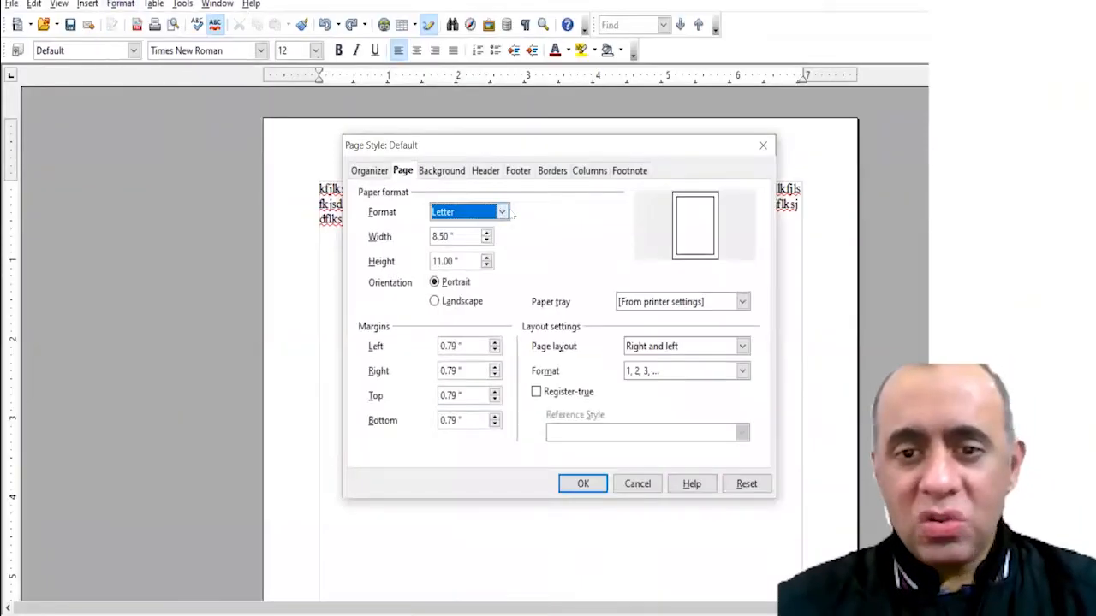
pyautogui.moveTo(654, 156); pyautogui.dragTo(557, 122)
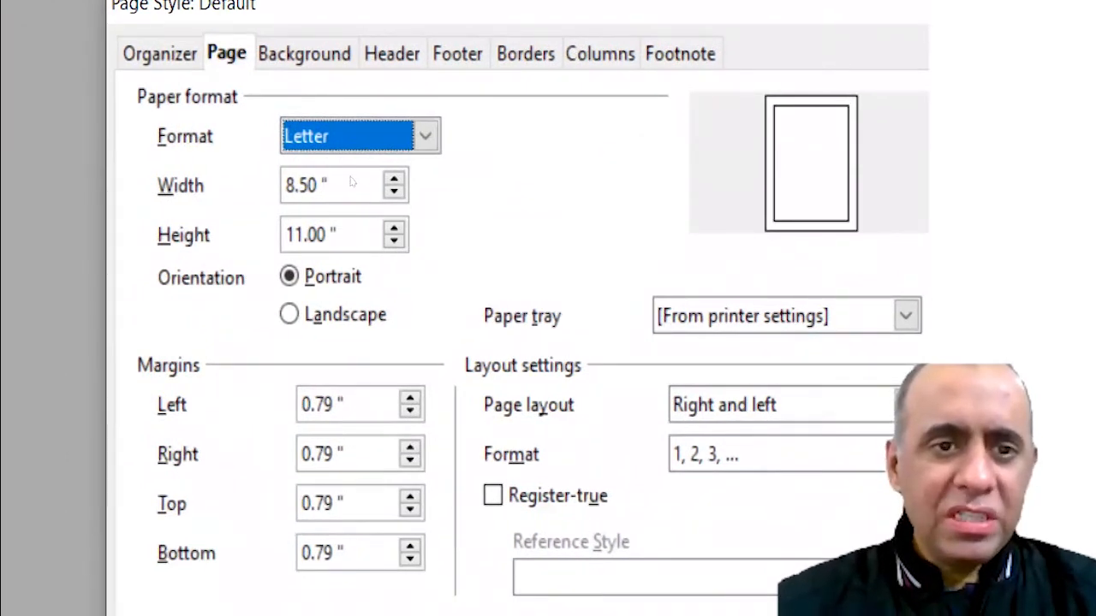
pyautogui.click(418, 139)
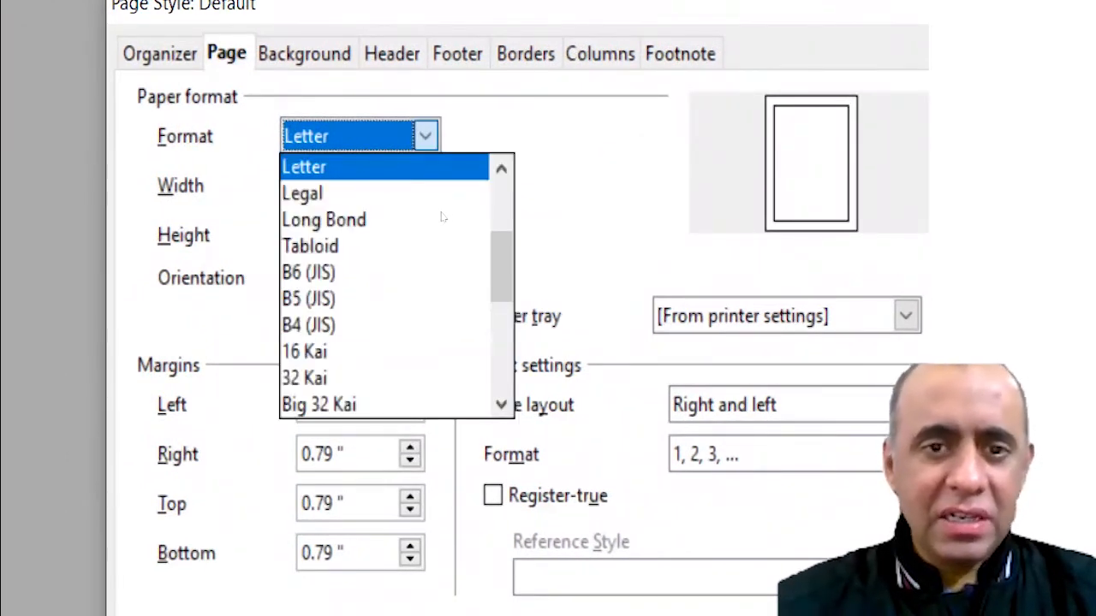
pyautogui.scroll(3, 443, 217)
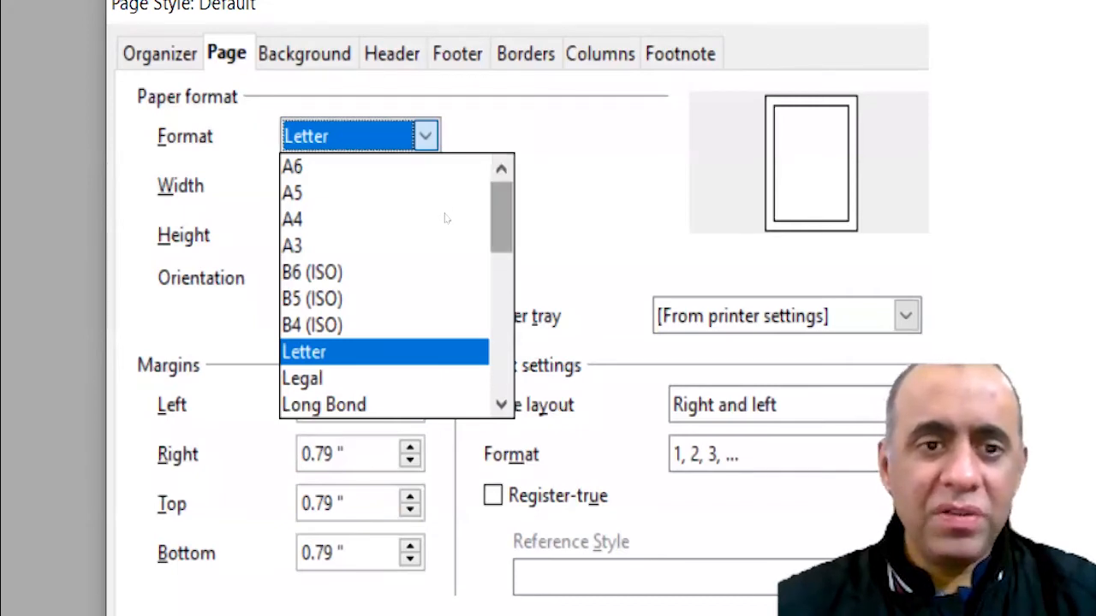
pyautogui.click(346, 220)
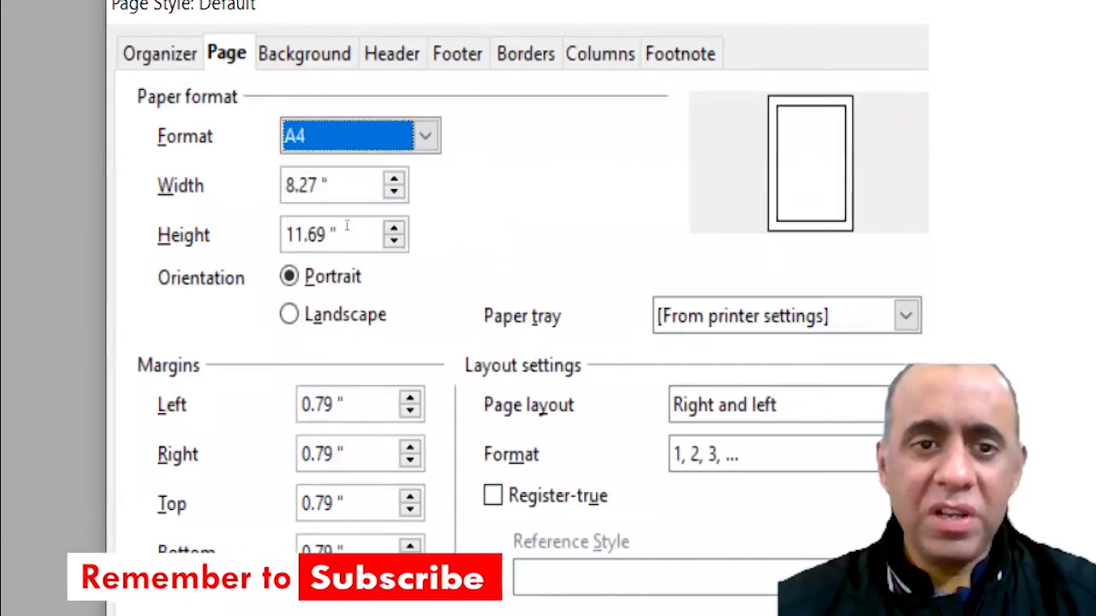
# - Try the Letter and A3 paper formats and return the page to A4
pyautogui.click(393, 142)
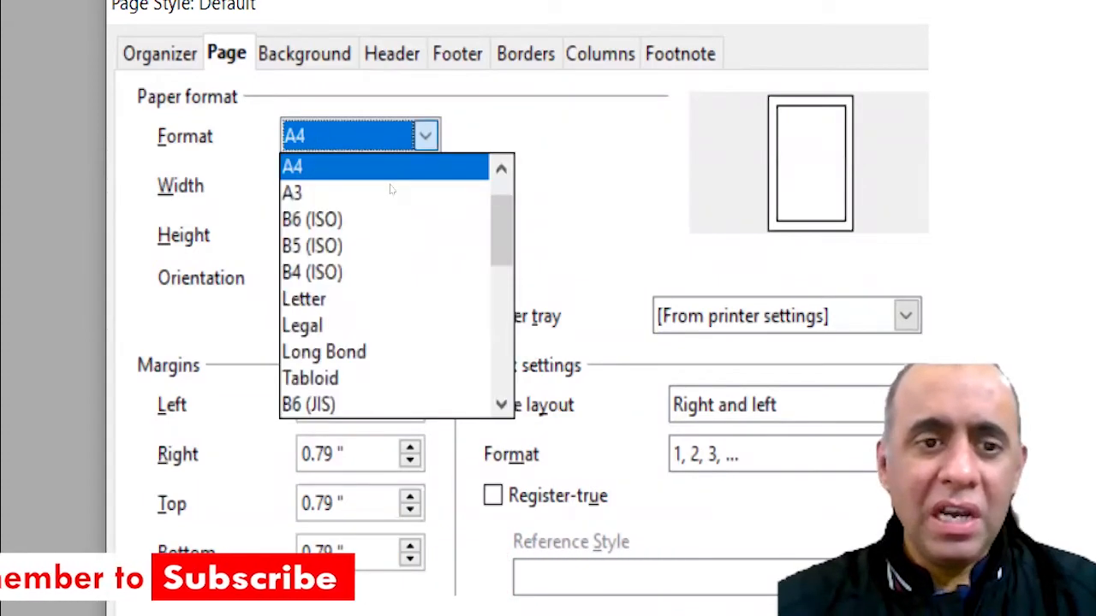
pyautogui.click(385, 299)
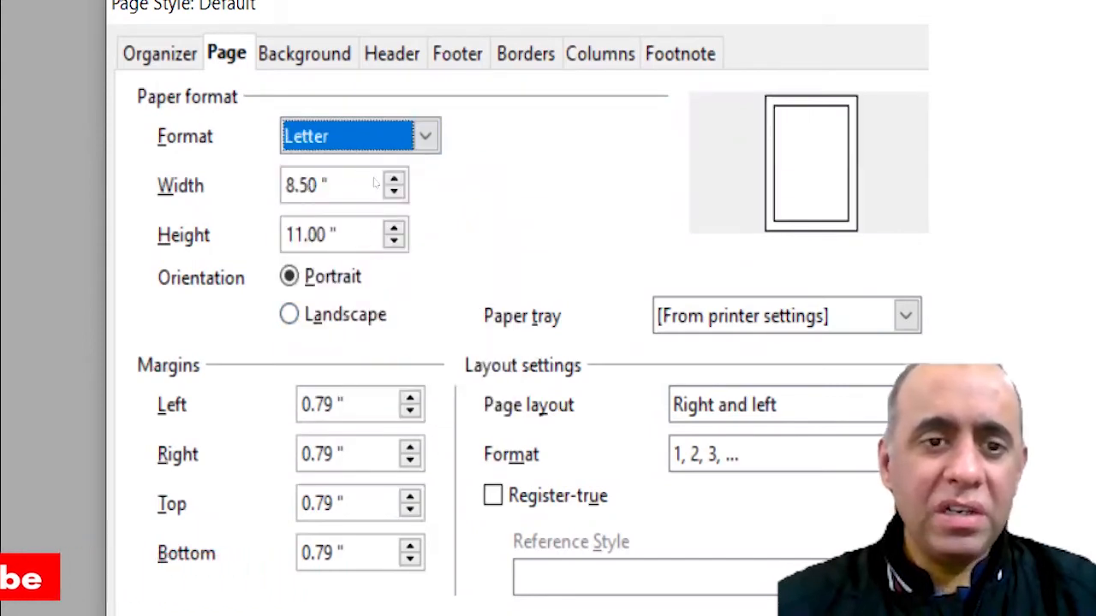
pyautogui.click(381, 143)
pyautogui.scroll(3, 449, 223)
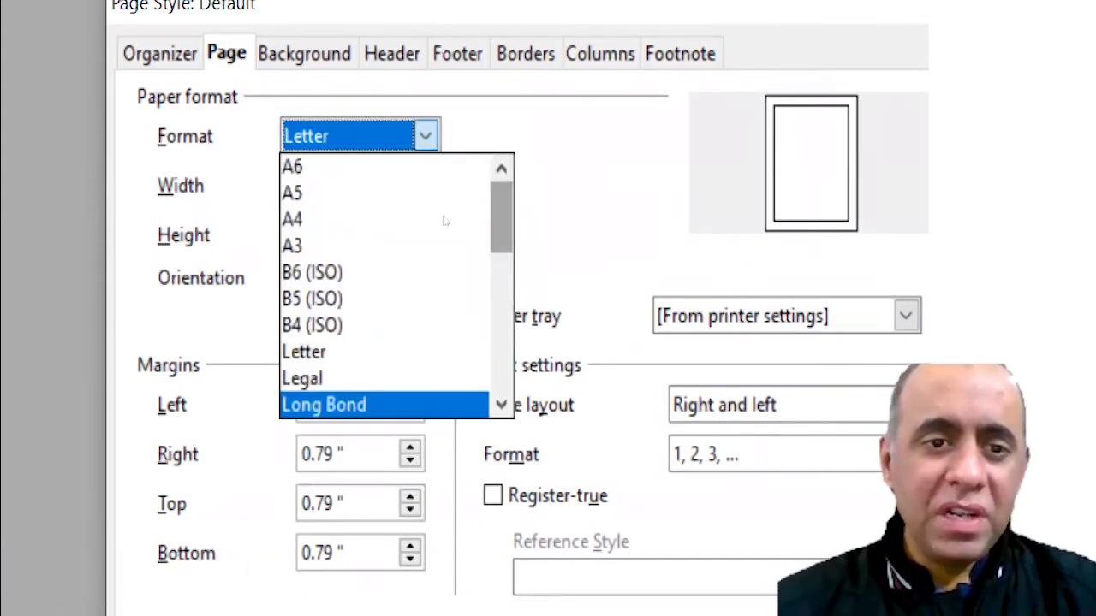
pyautogui.click(365, 244)
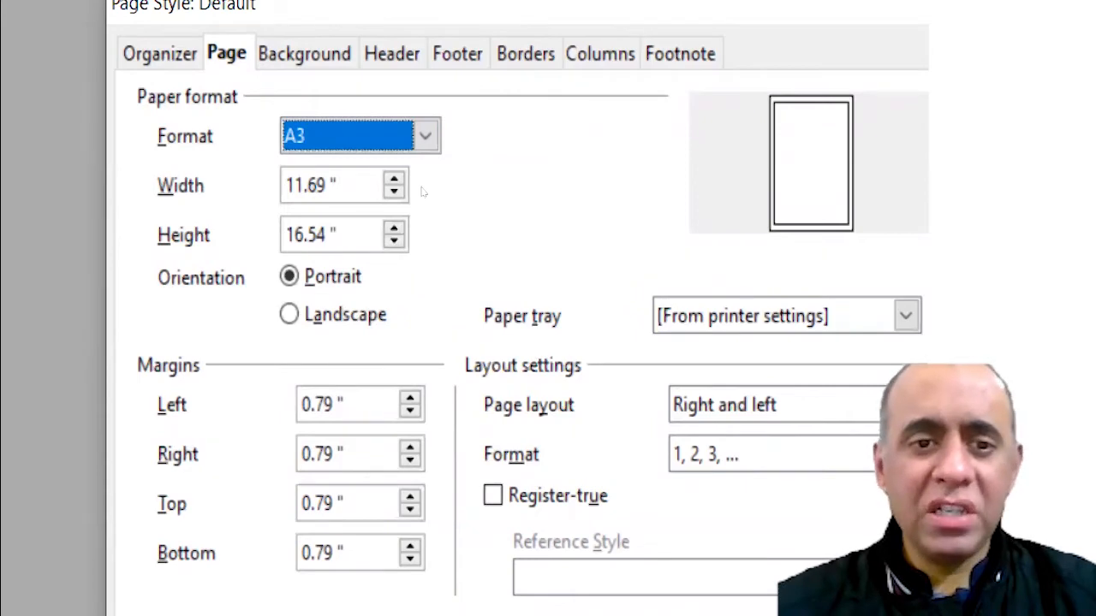
pyautogui.click(425, 135)
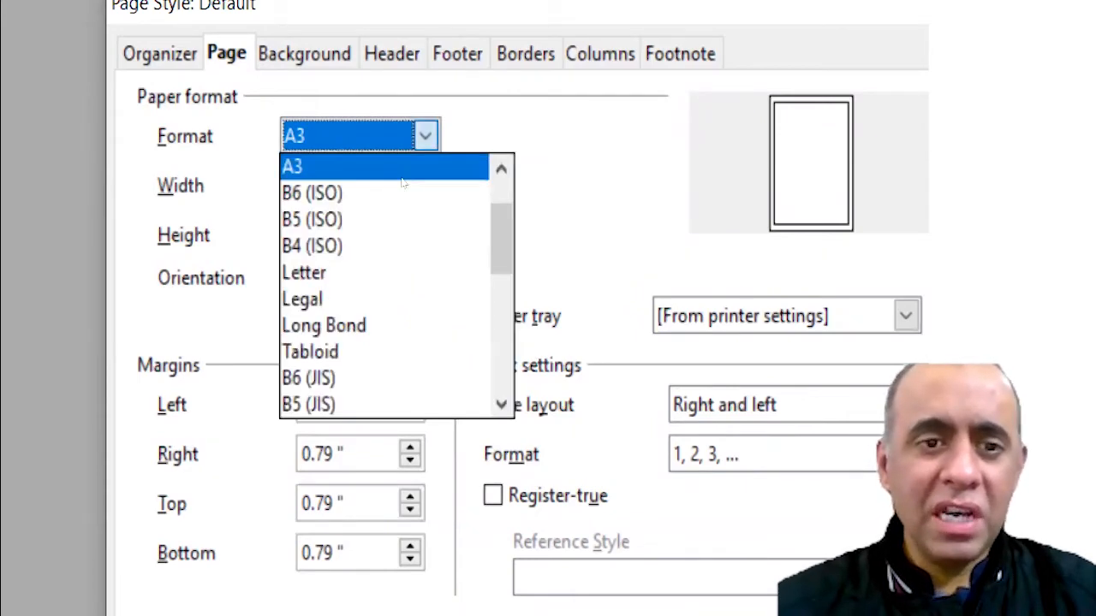
pyautogui.scroll(2, 443, 212)
pyautogui.click(394, 222)
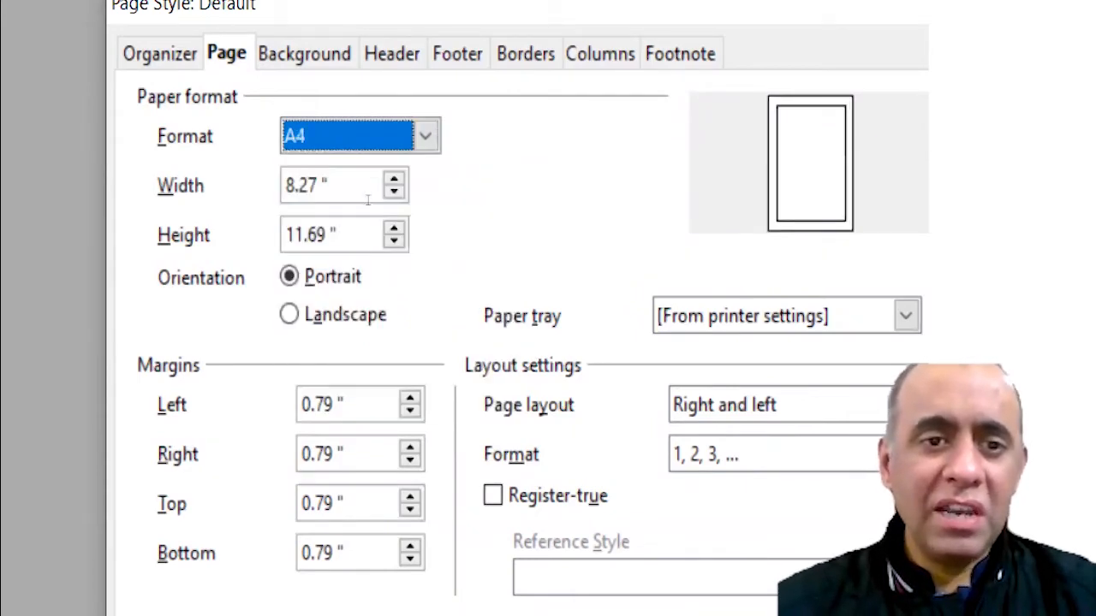
# - Choose A4 from the available paper formats and set the page orientation to Landscape
pyautogui.click(385, 141)
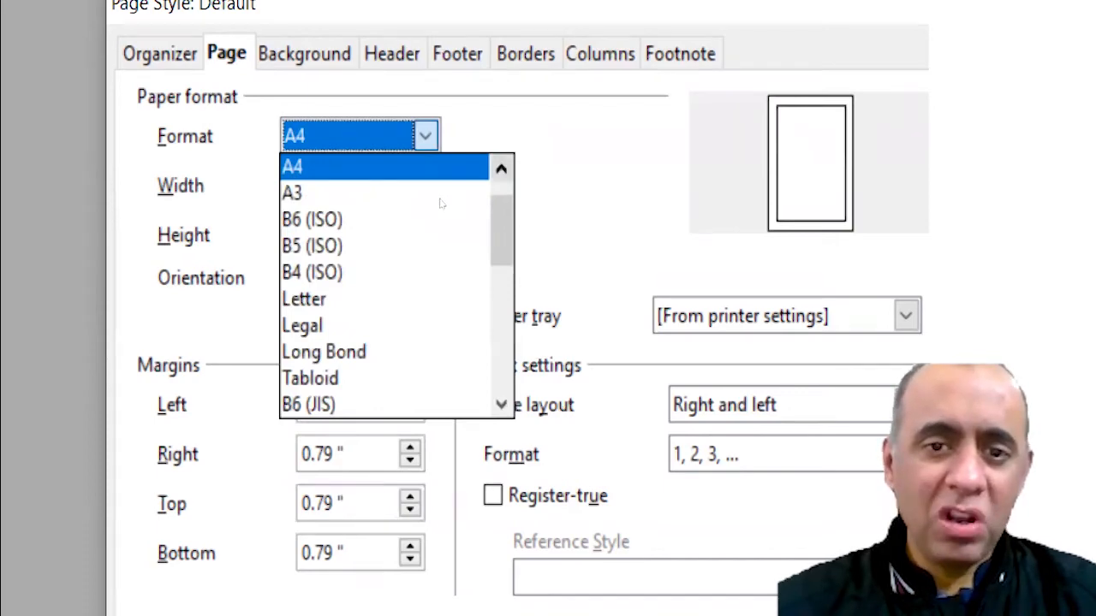
pyautogui.scroll(2, 440, 200)
pyautogui.scroll(1, 441, 202)
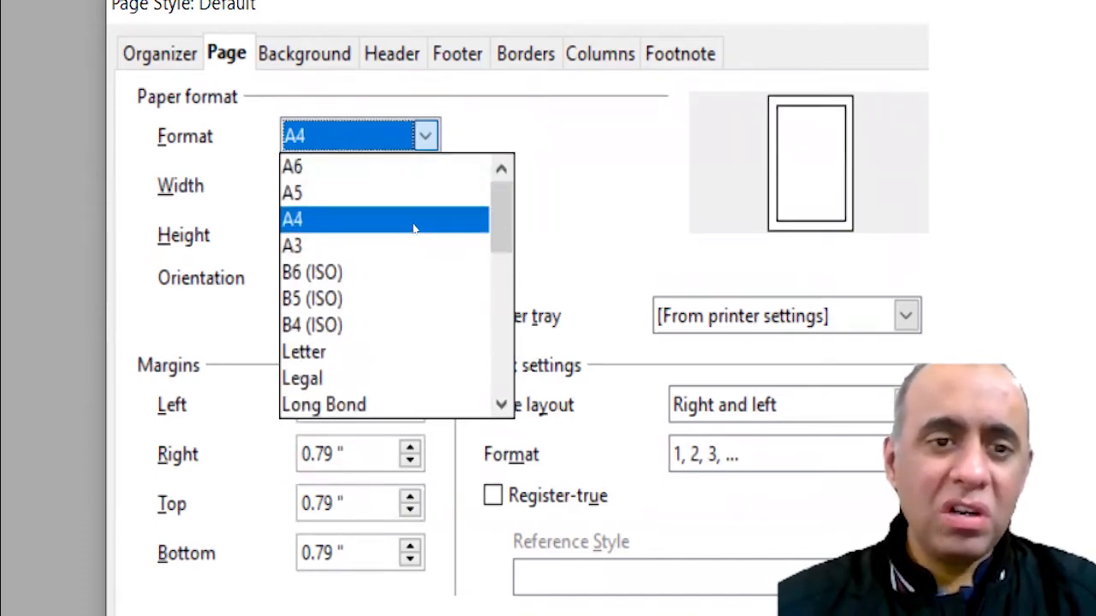
pyautogui.click(404, 229)
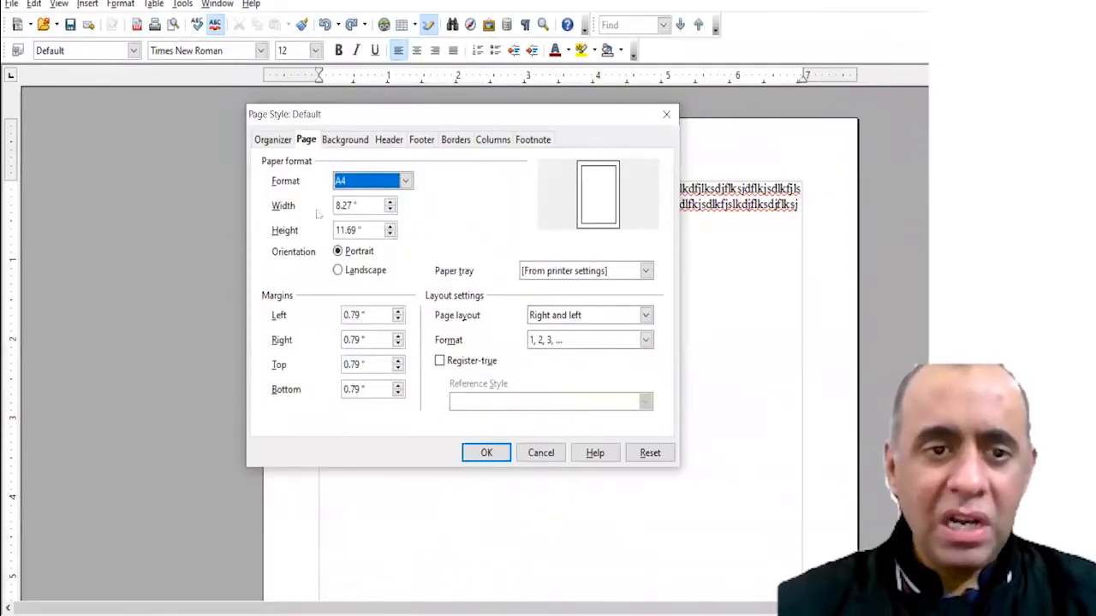
pyautogui.moveTo(365, 207); pyautogui.dragTo(328, 232)
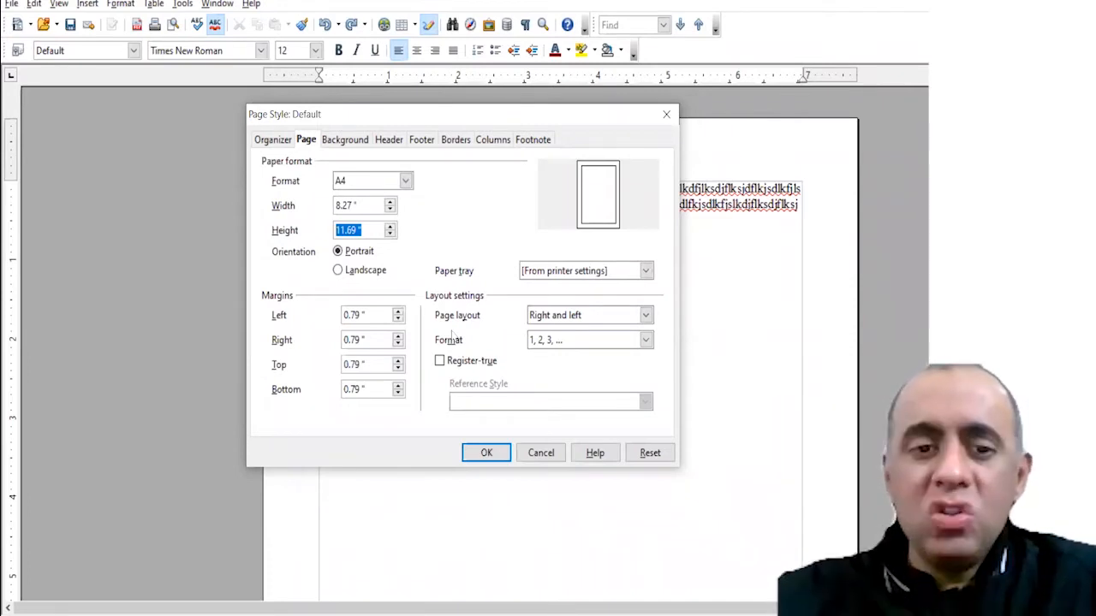
pyautogui.click(338, 271)
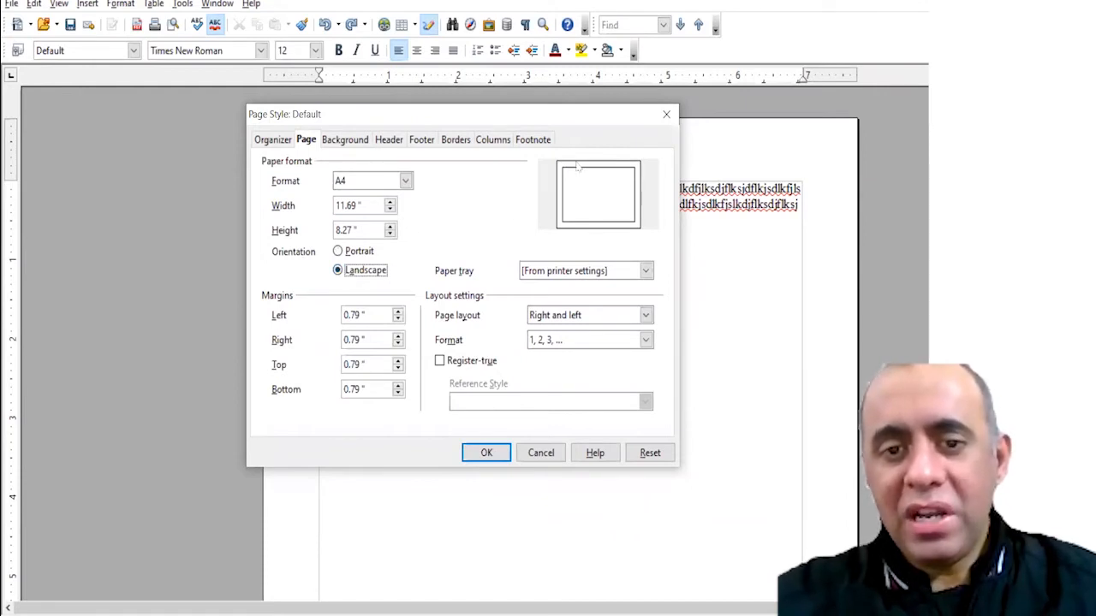
# - Try the page in Portrait and Landscape orientation and leave it set to Portrait
pyautogui.click(339, 252)
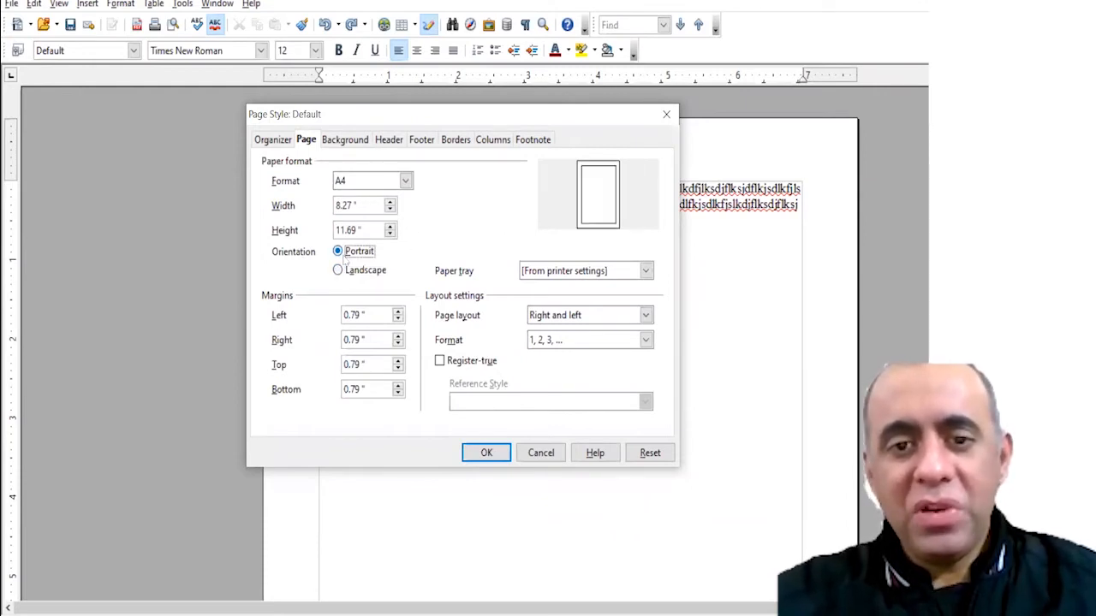
pyautogui.click(350, 272)
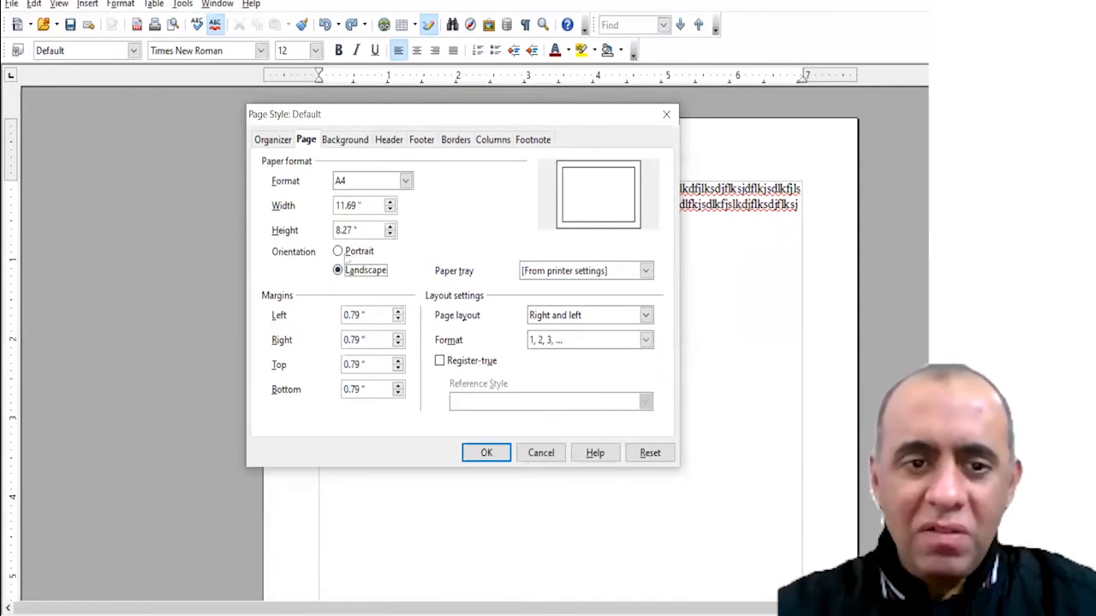
pyautogui.click(345, 254)
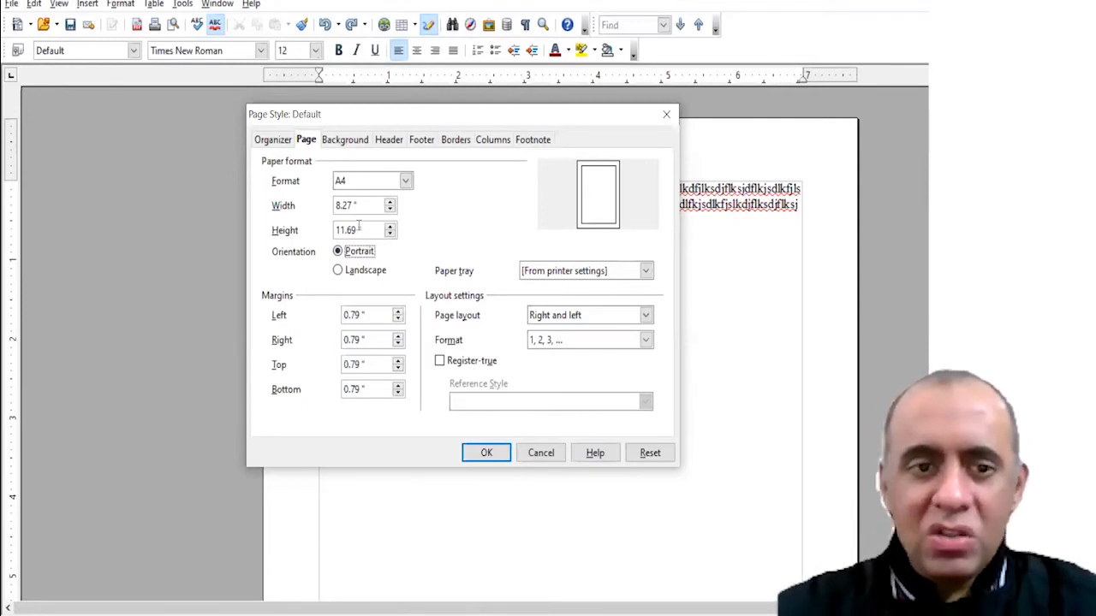
# - Set the page width to 8 inches and the height to 11 inches, and switch the orientation to Landscape
pyautogui.click(360, 206)
pyautogui.press('BackSpace')
pyautogui.press('BackSpace')
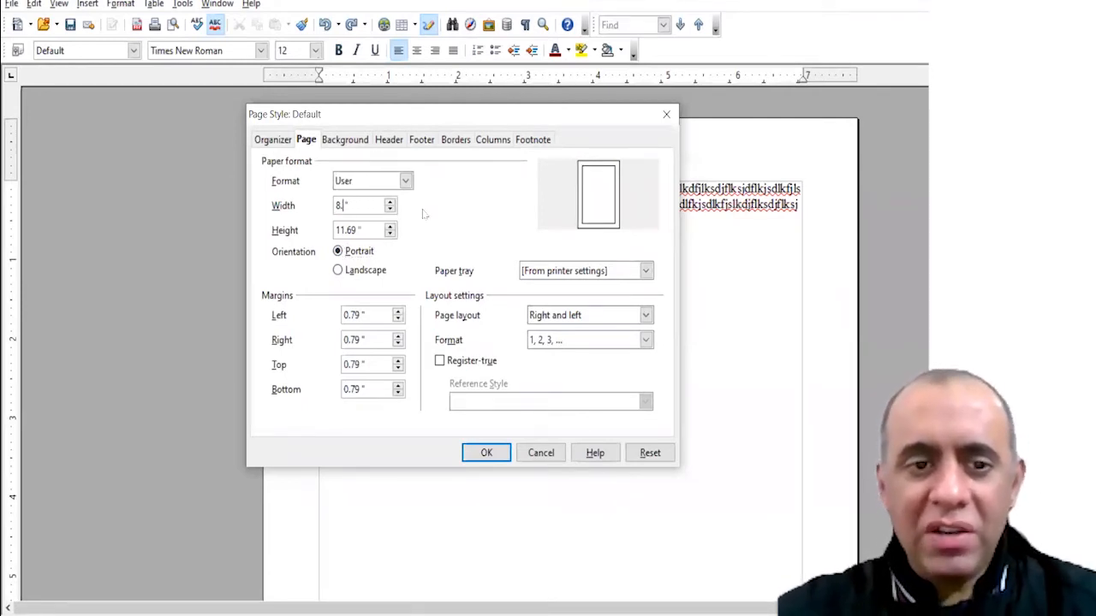
pyautogui.press('Tab')
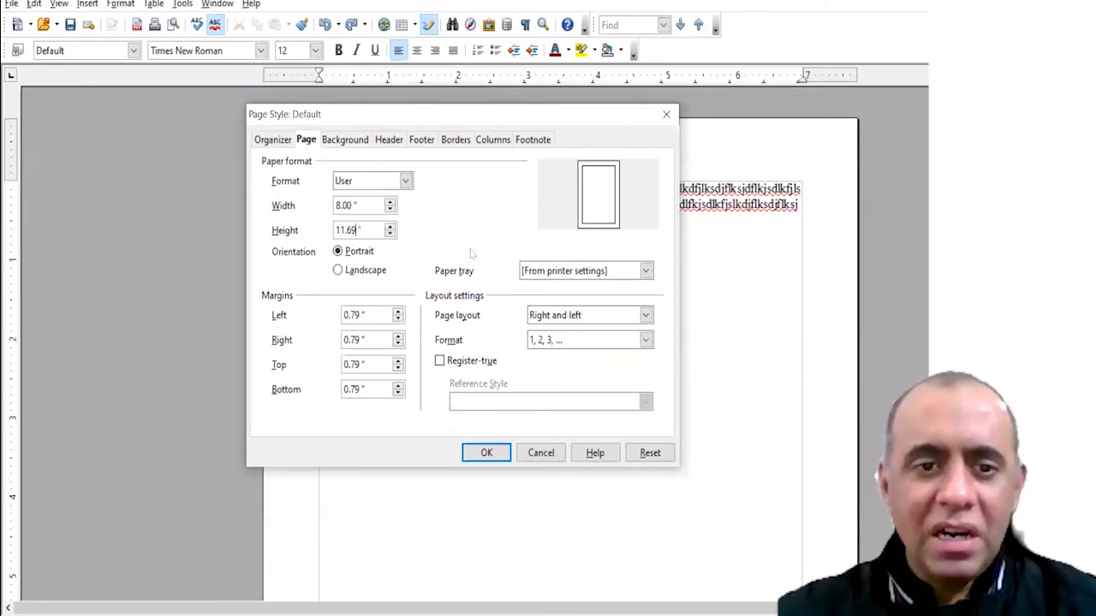
pyautogui.press('BackSpace')
pyautogui.press('BackSpace')
pyautogui.press('BackSpace')
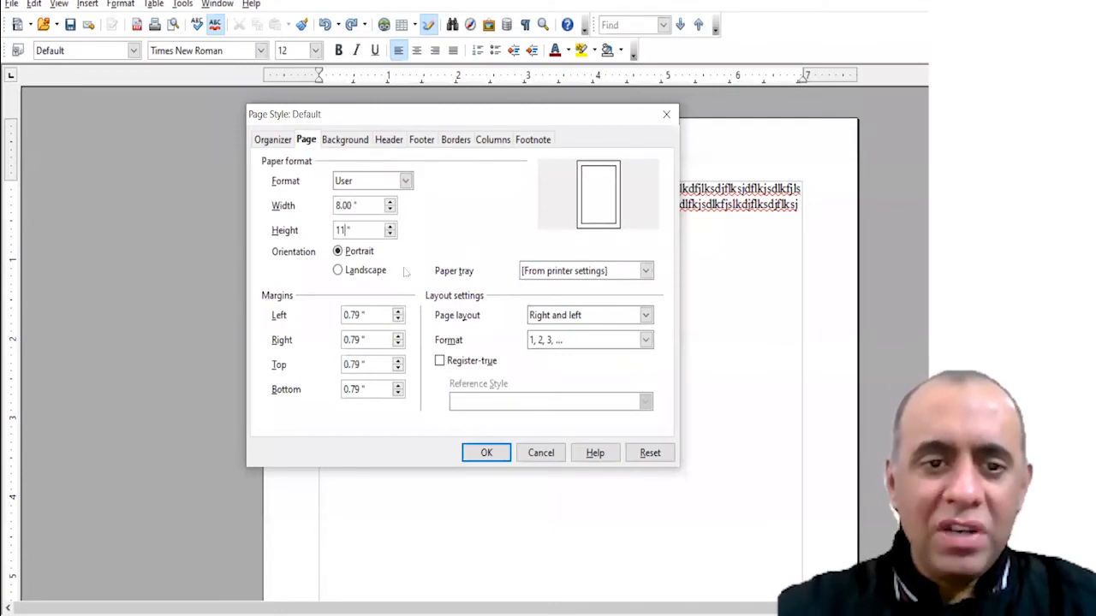
pyautogui.click(337, 270)
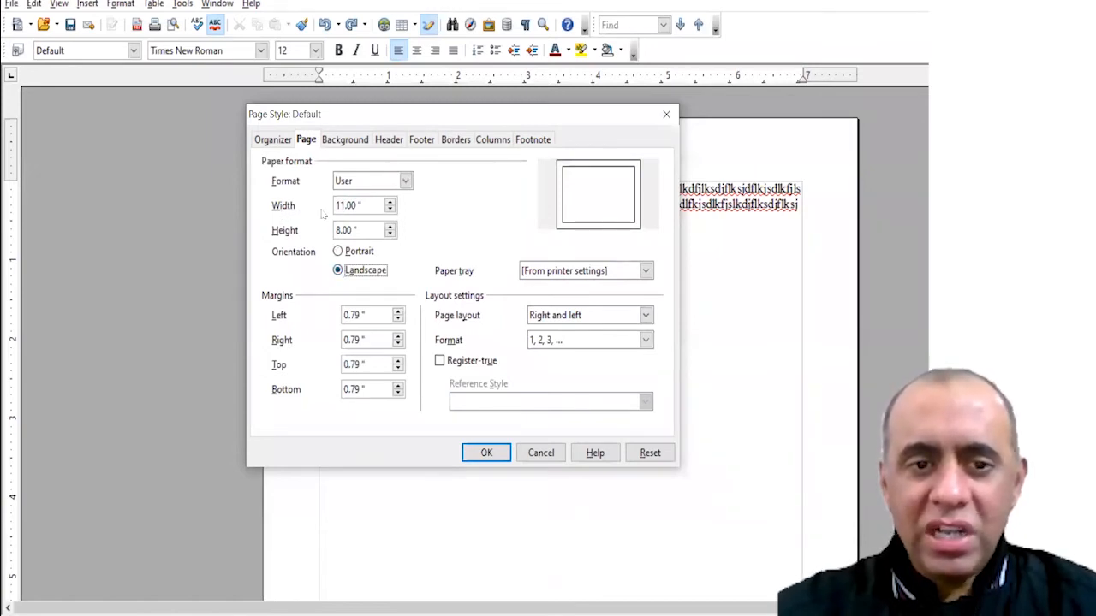
pyautogui.moveTo(370, 206); pyautogui.dragTo(333, 206)
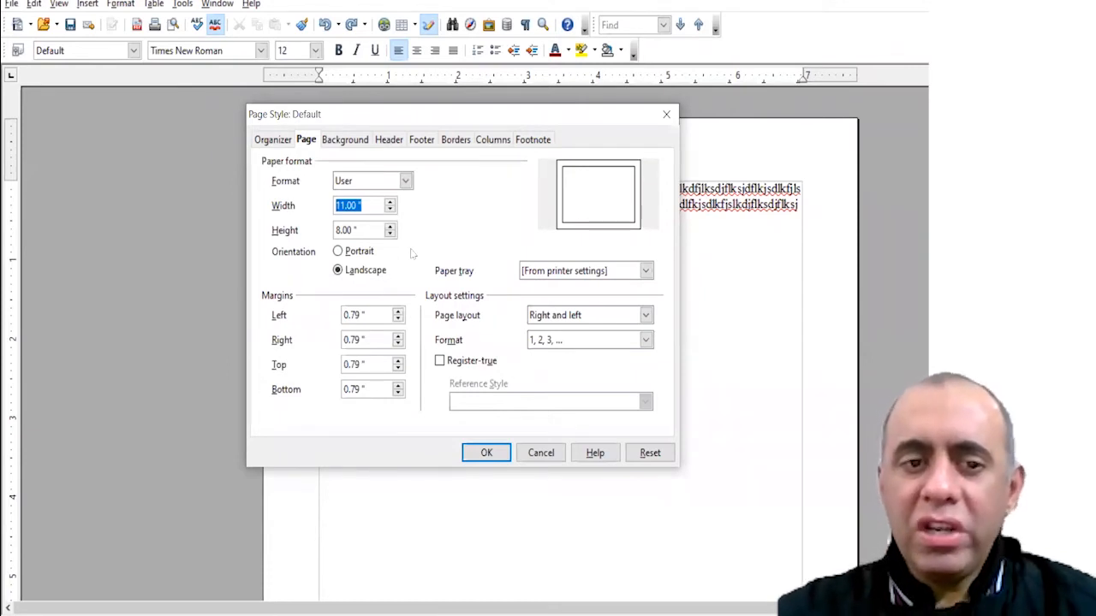
pyautogui.click(356, 232)
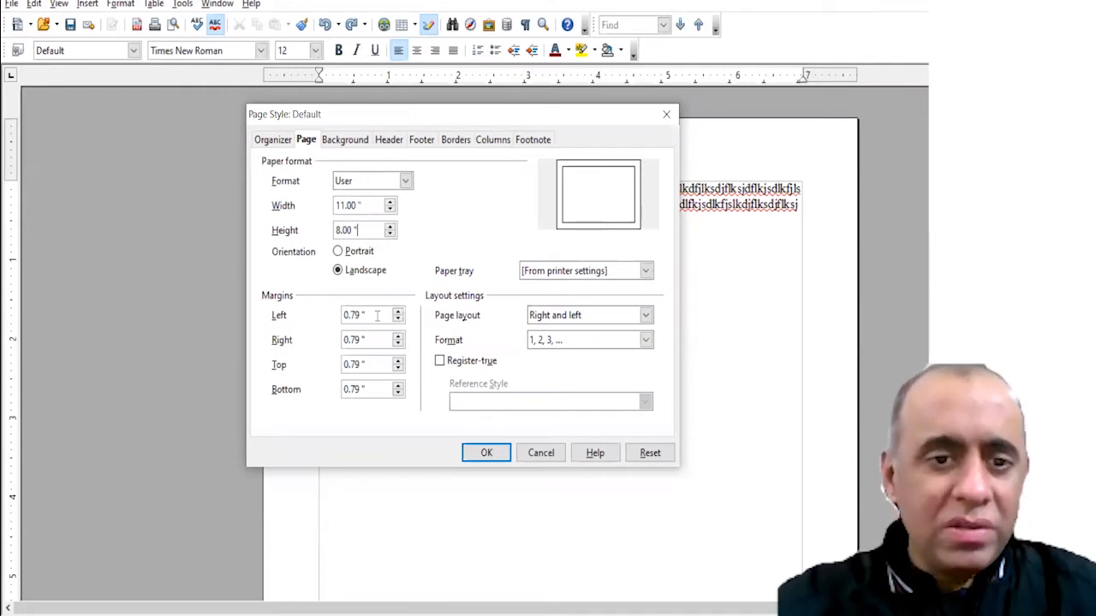
# - Set the left and right page margins to 1 inch and the top and bottom margins to 0.8 inches, and apply the page settings
pyautogui.moveTo(361, 315); pyautogui.dragTo(334, 316)
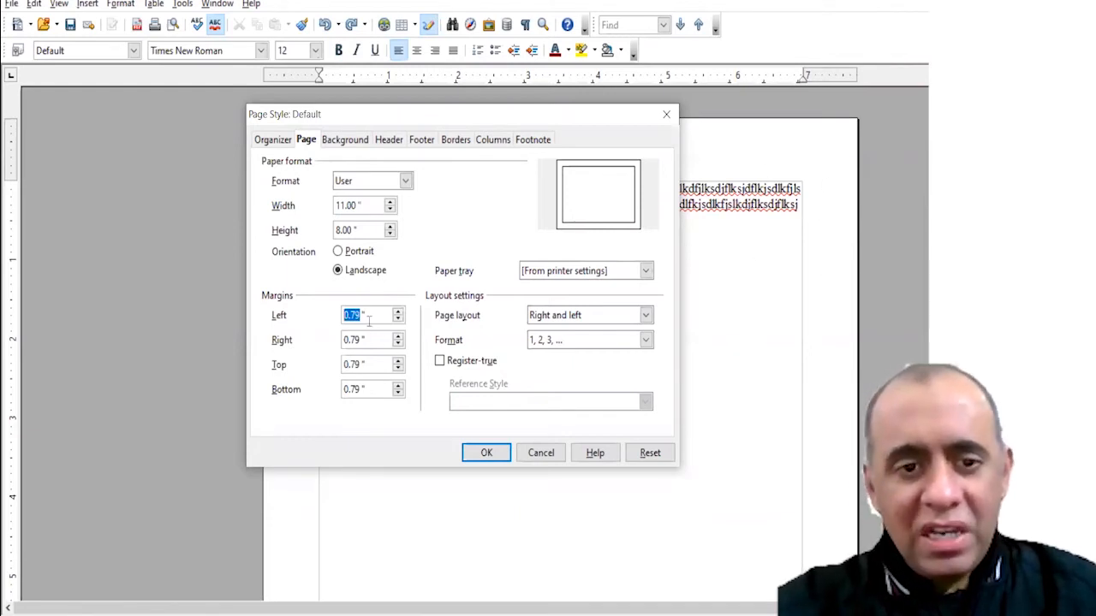
pyautogui.write('1')
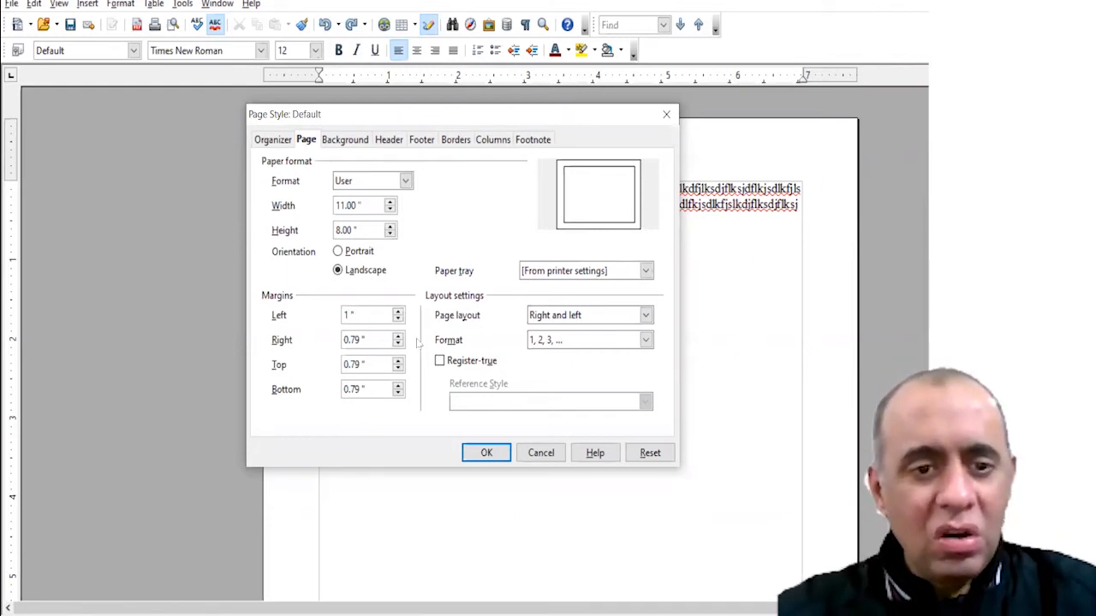
pyautogui.press('Tab')
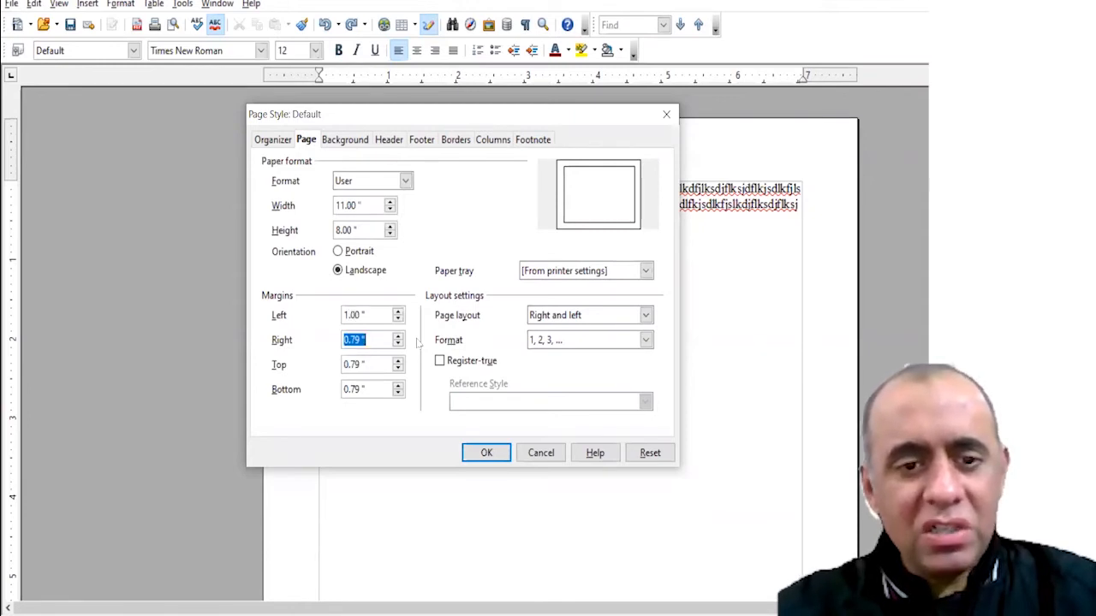
pyautogui.write('1')
pyautogui.press('Tab')
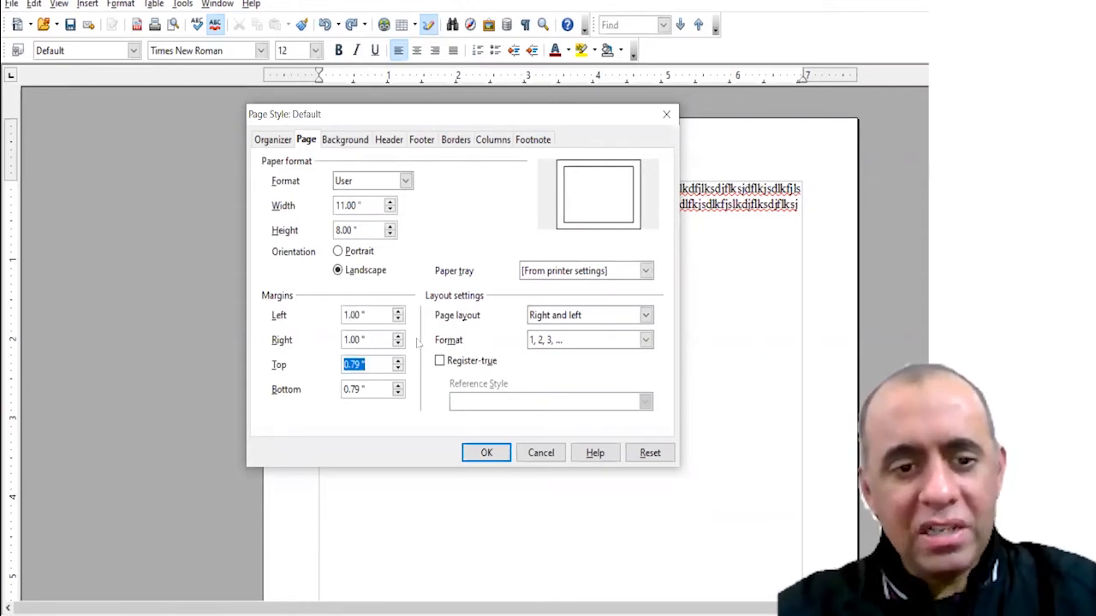
pyautogui.write('0.8')
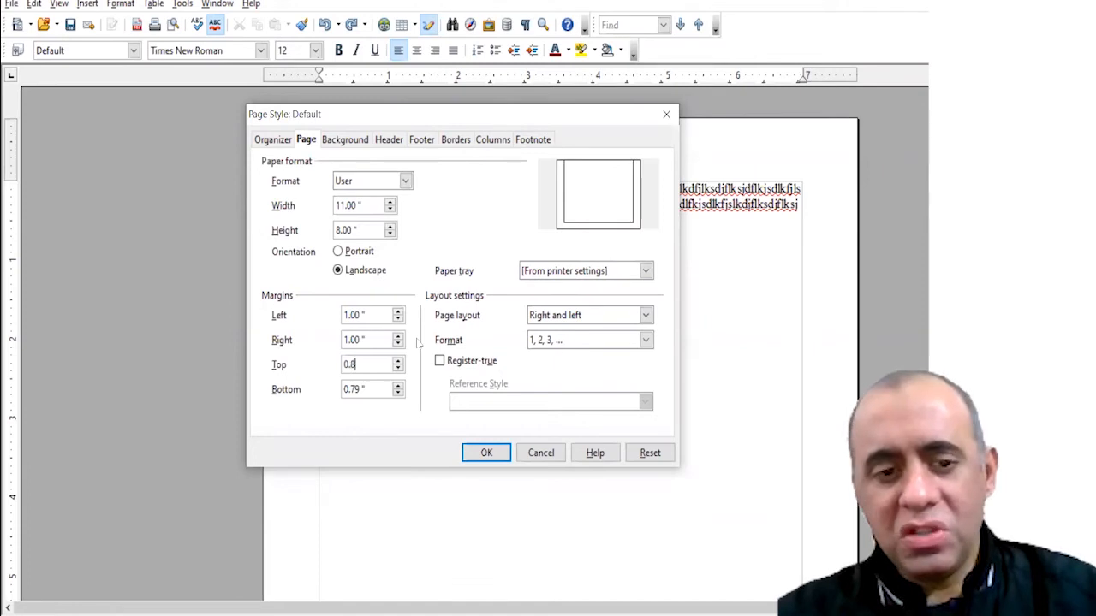
pyautogui.press('Tab')
pyautogui.write('0.8')
pyautogui.press('Tab')
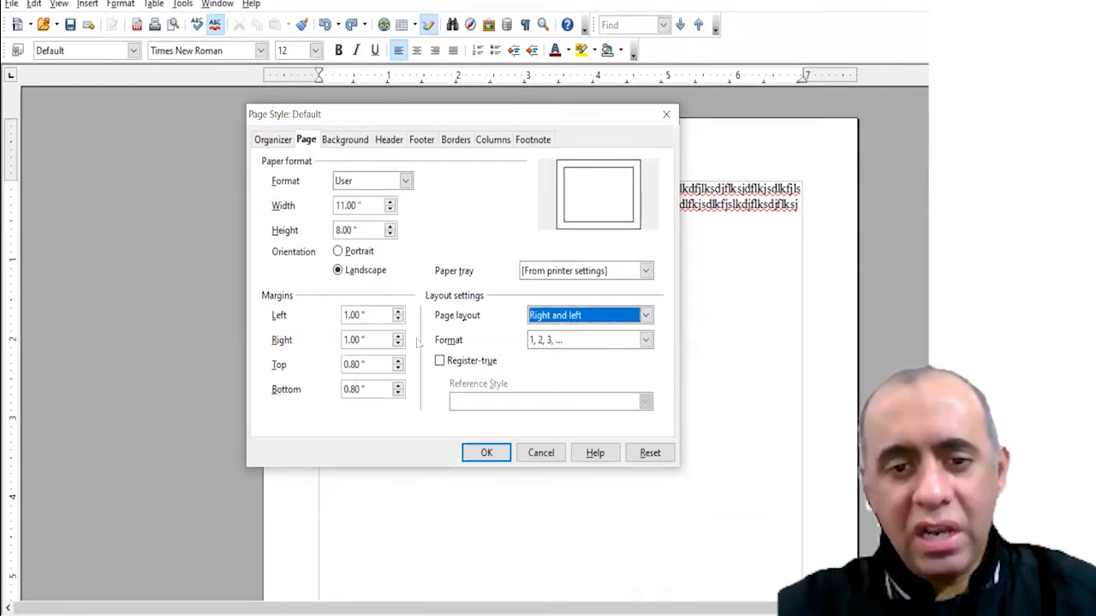
pyautogui.click(484, 458)
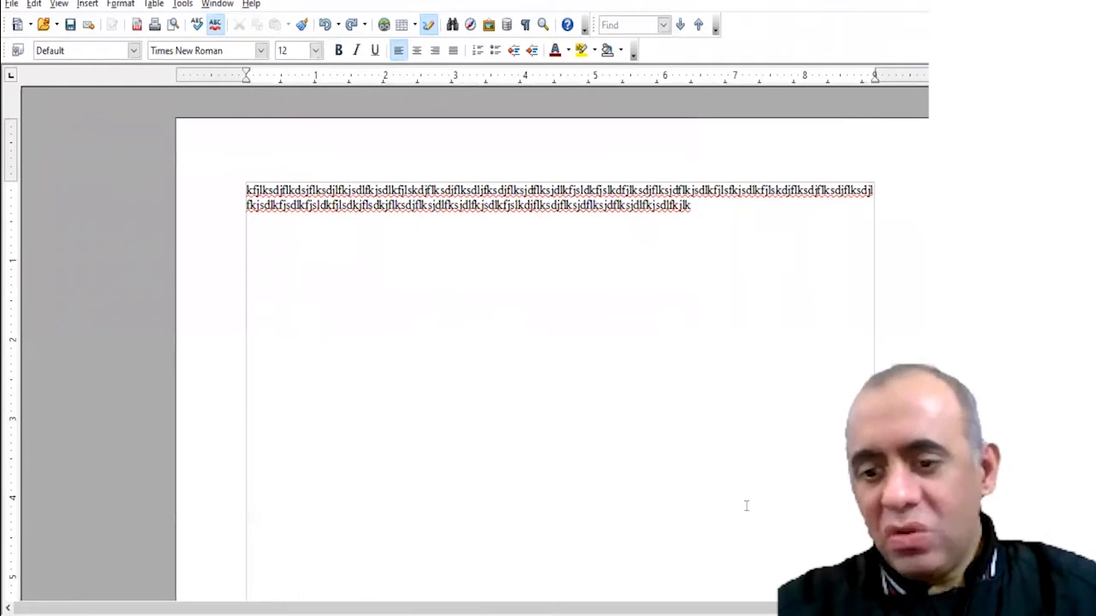
# - Try enlarging the page's top margin to about 2 inches on the vertical ruler twice, undoing the change each time
pyautogui.scroll(-3, 746, 506)
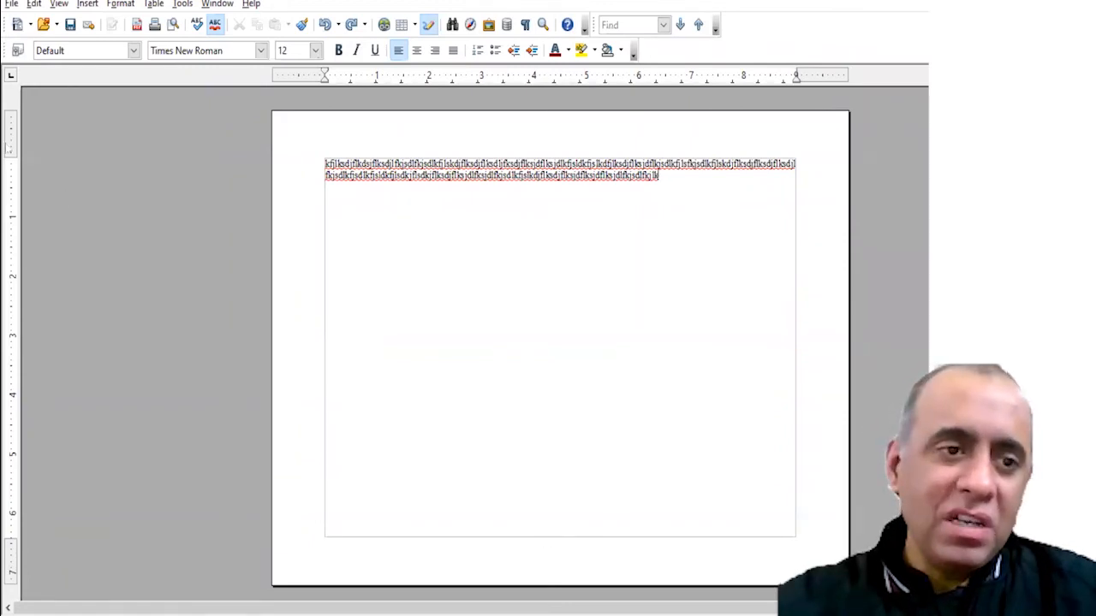
pyautogui.moveTo(12, 156); pyautogui.dragTo(21, 245)
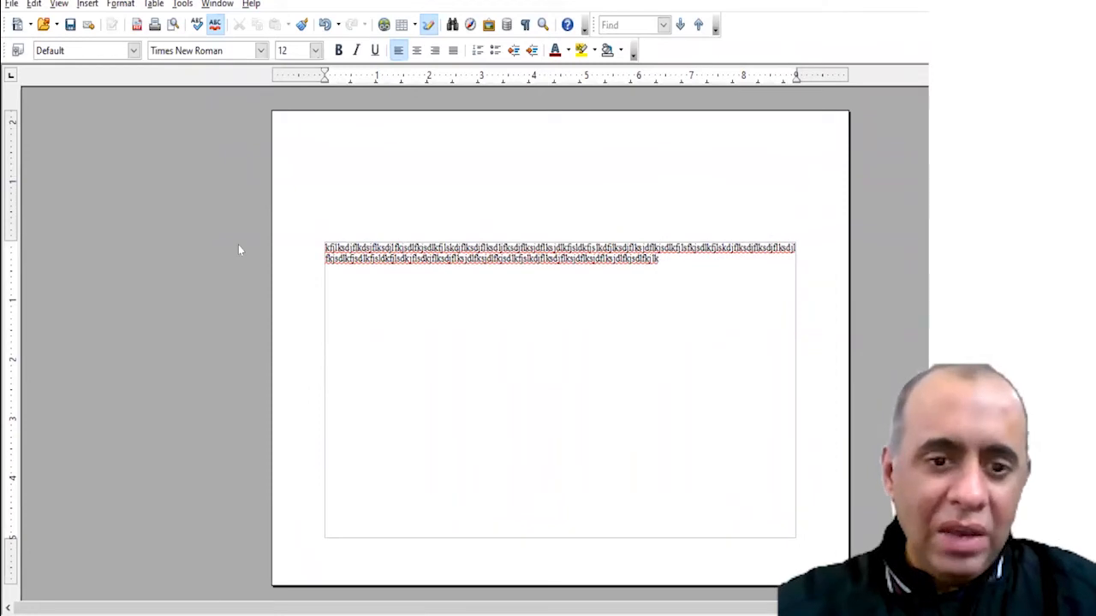
pyautogui.hotkey('ctrl', 'z')
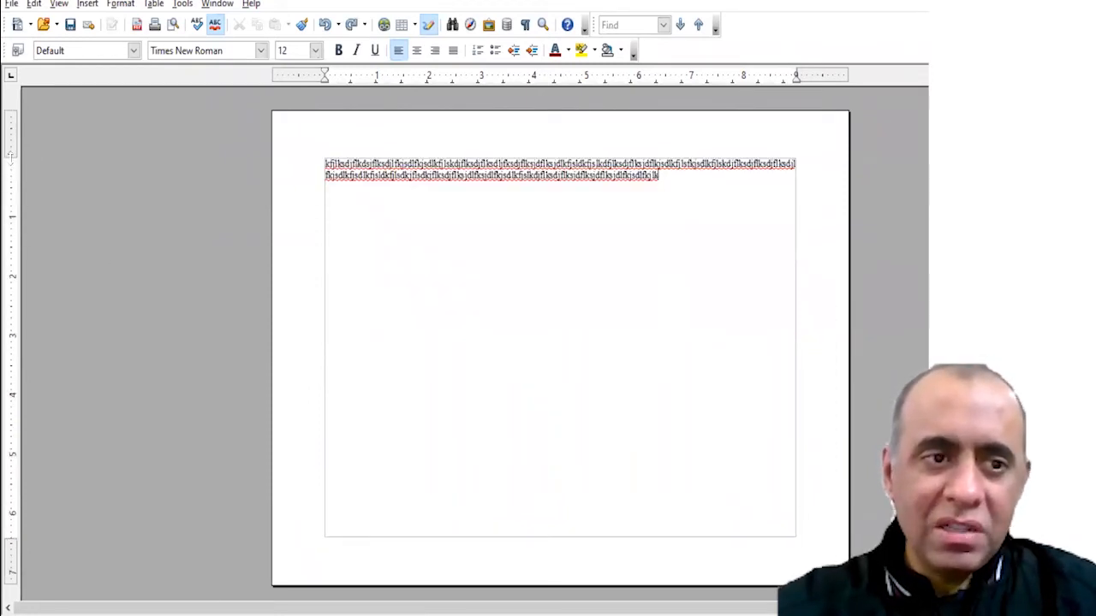
pyautogui.moveTo(11, 158); pyautogui.dragTo(330, 243)
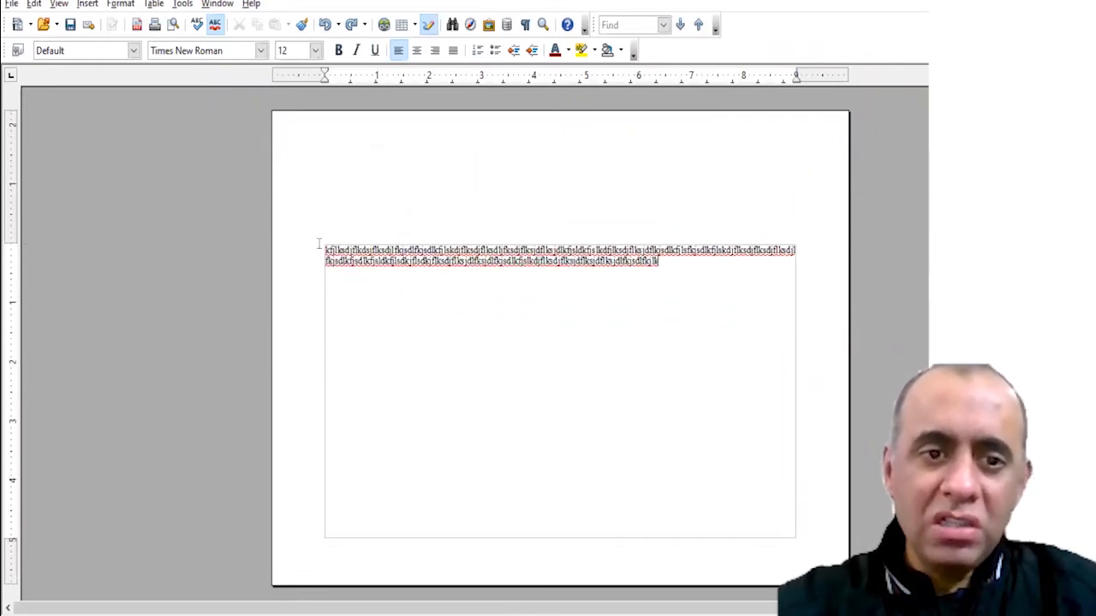
pyautogui.hotkey('ctrl', 'z')
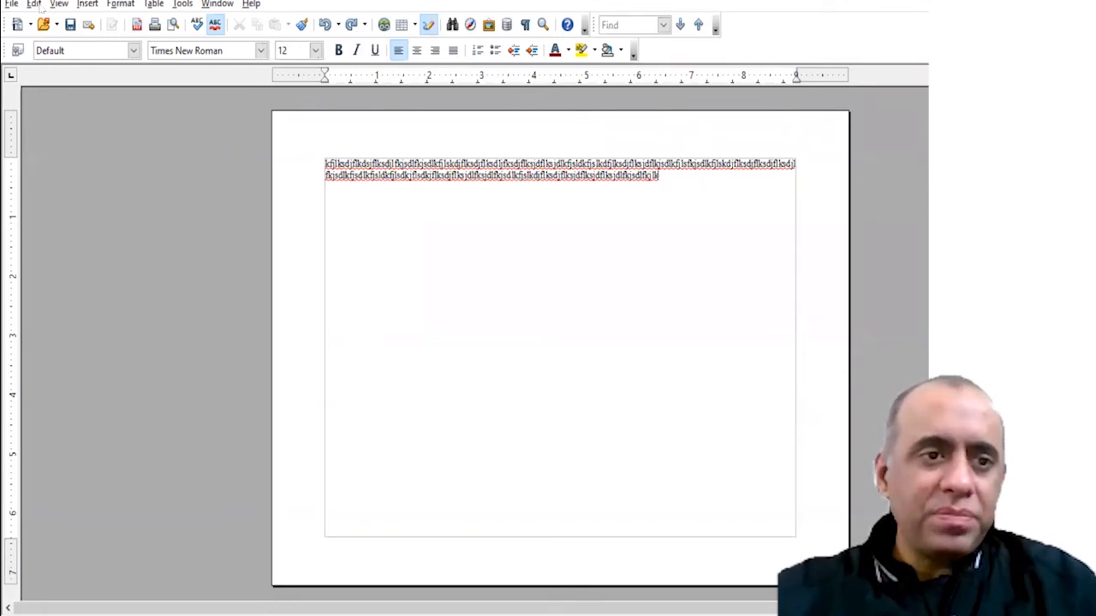
# - Divide the page into 4 columns with automatic width and apply the column layout to the page style
pyautogui.click(121, 5)
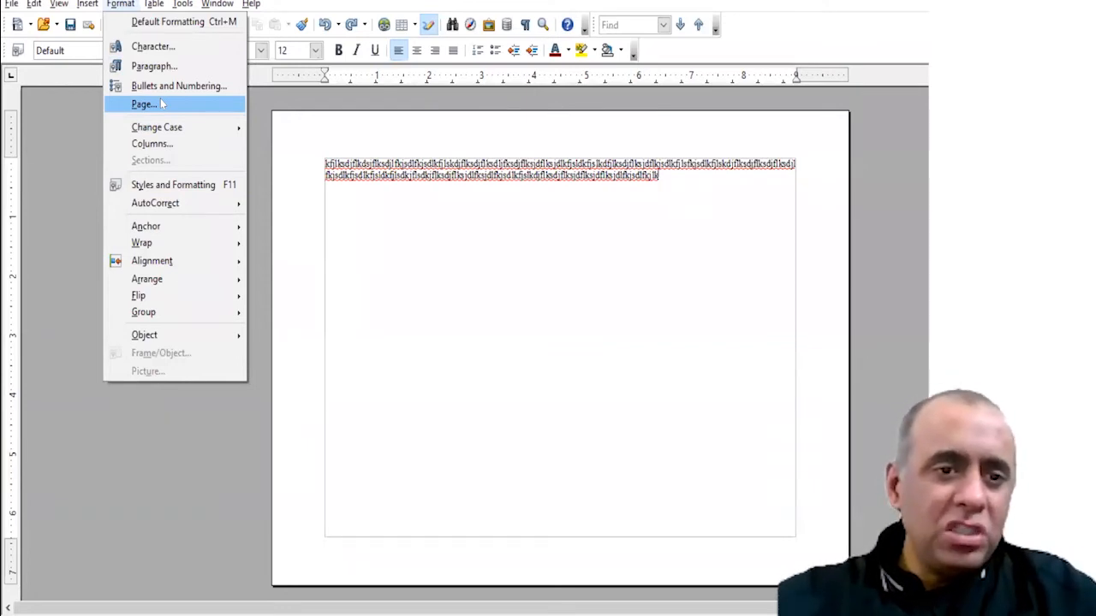
pyautogui.click(184, 145)
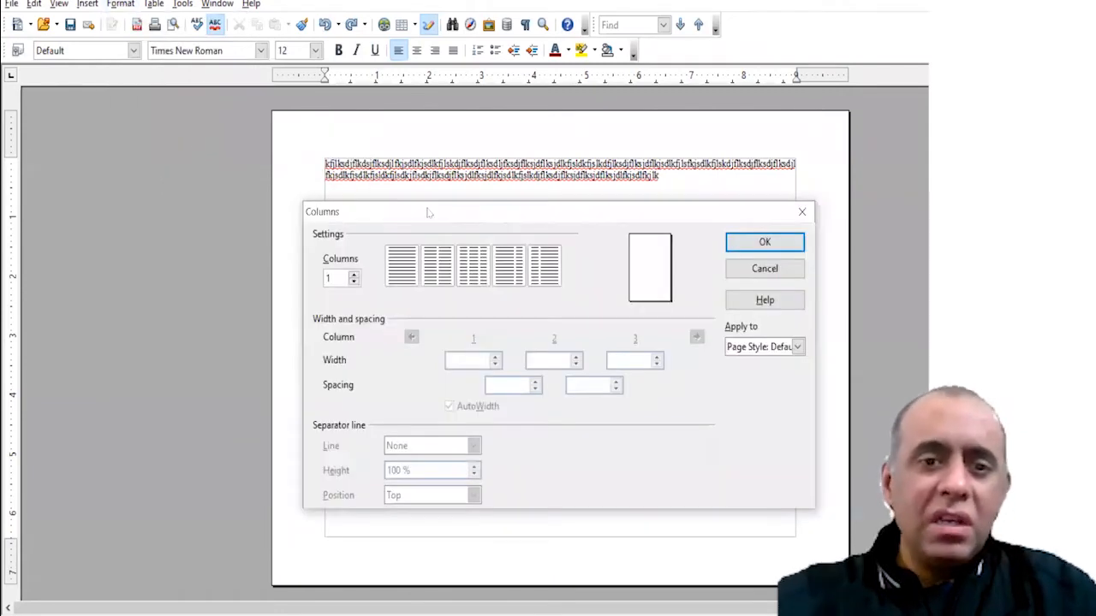
pyautogui.moveTo(466, 214); pyautogui.dragTo(527, 96)
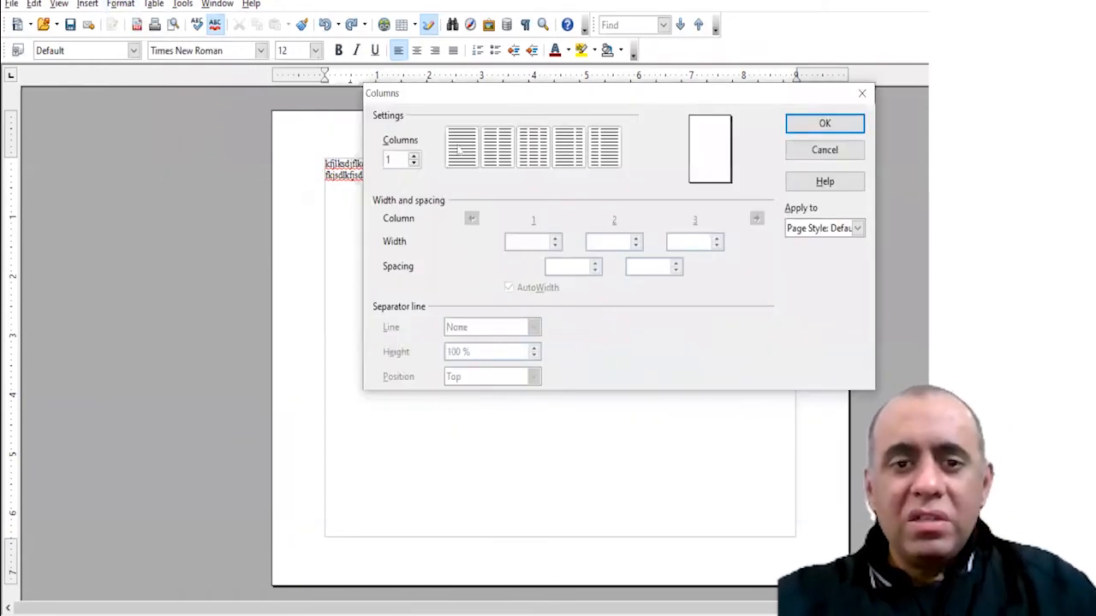
pyautogui.click(413, 156)
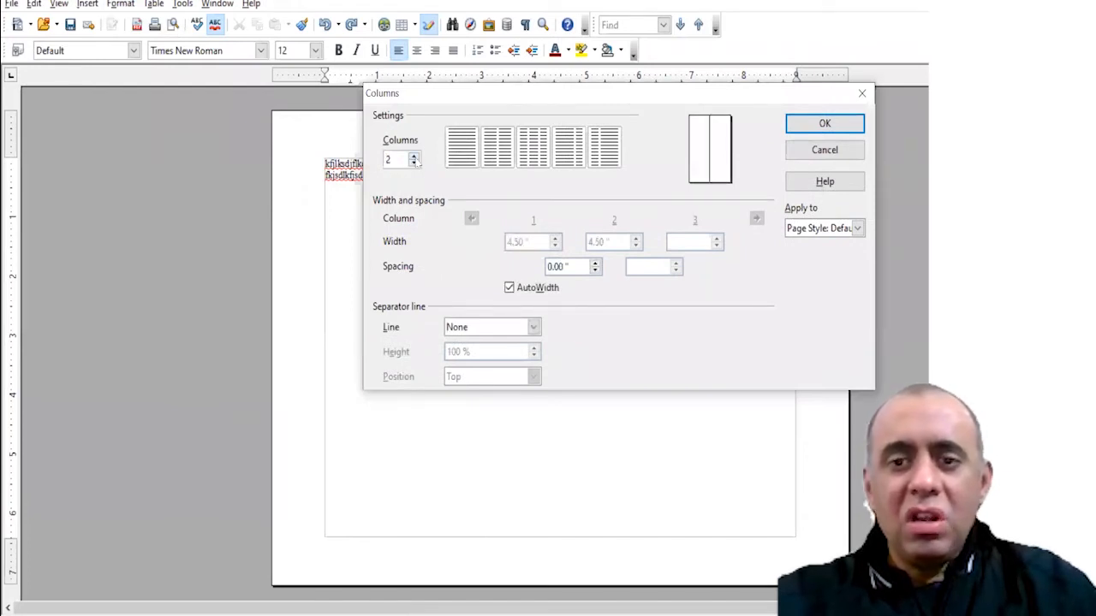
pyautogui.click(413, 157)
pyautogui.click(414, 157)
pyautogui.click(413, 156)
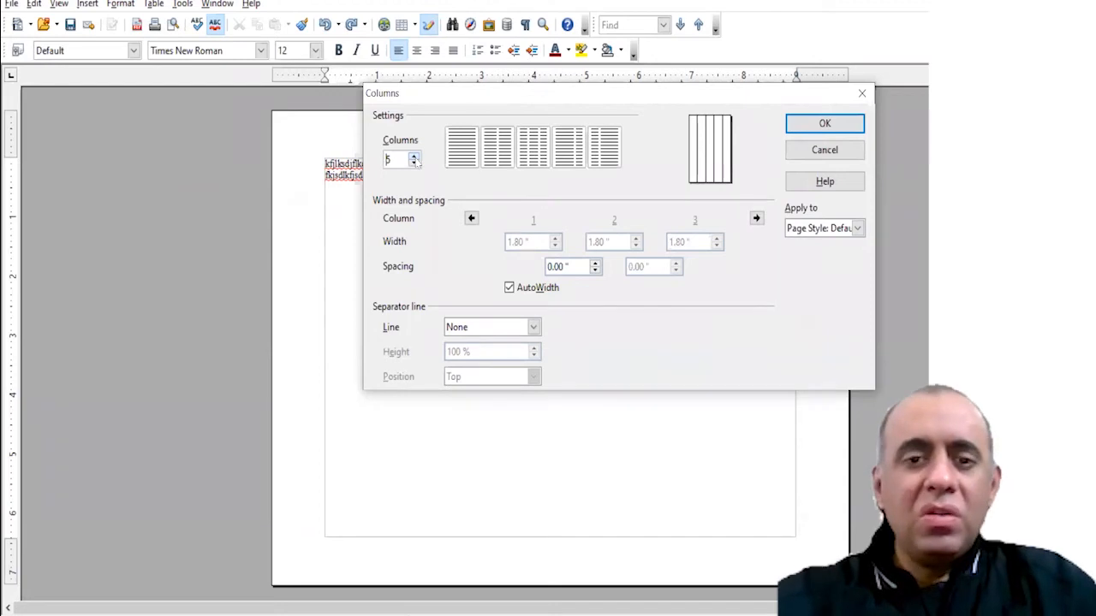
pyautogui.click(414, 163)
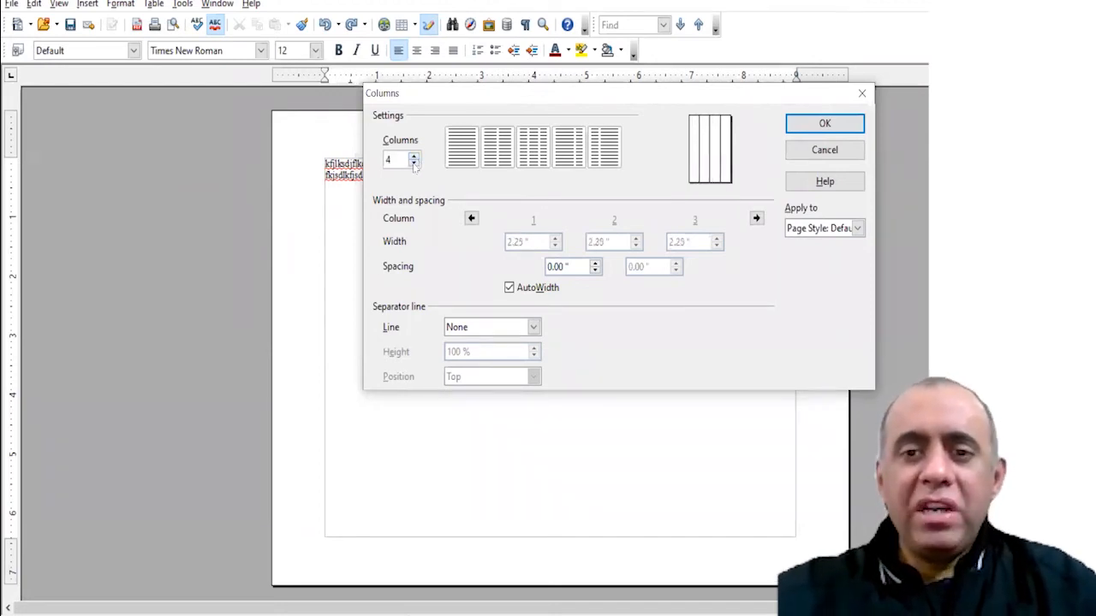
pyautogui.click(821, 124)
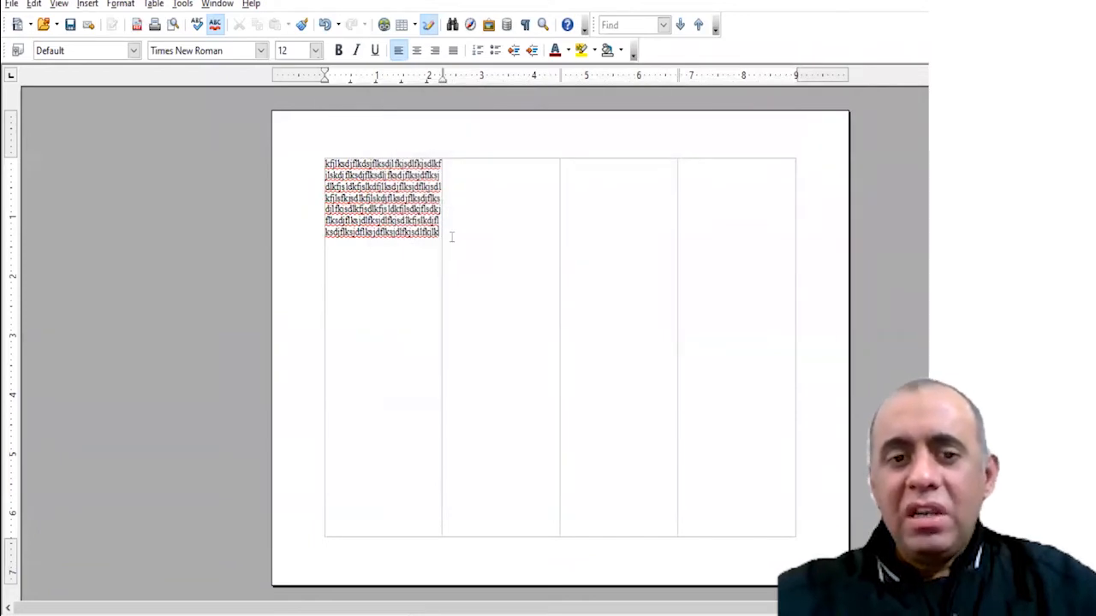
# - Undo and redo the four-column layout several times, leaving the columns applied
pyautogui.hotkey('ctrl', 'z')
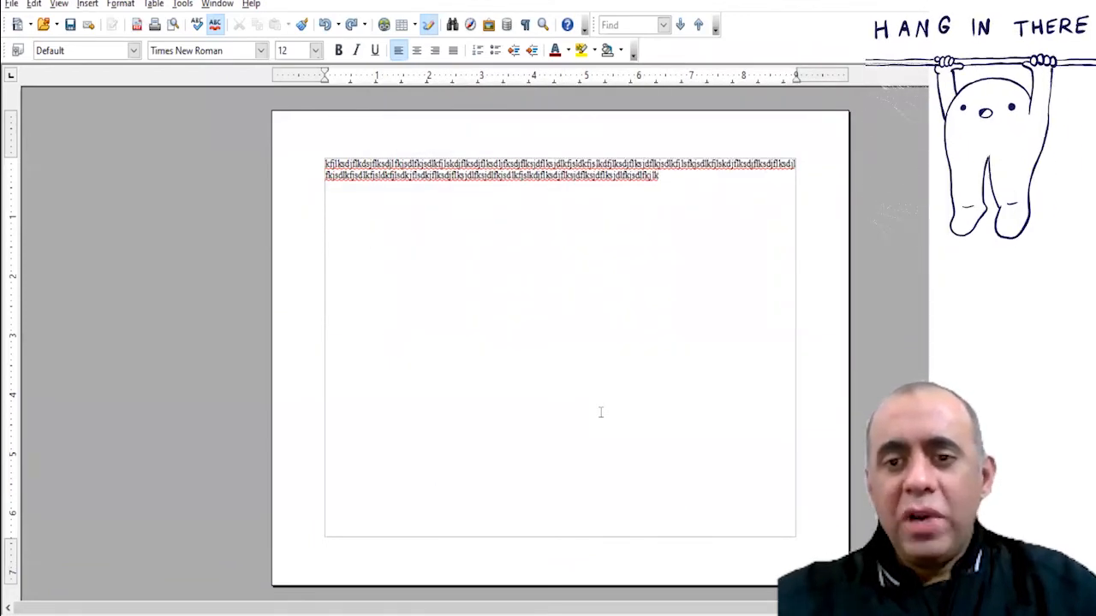
pyautogui.hotkey('ctrl', 'y')
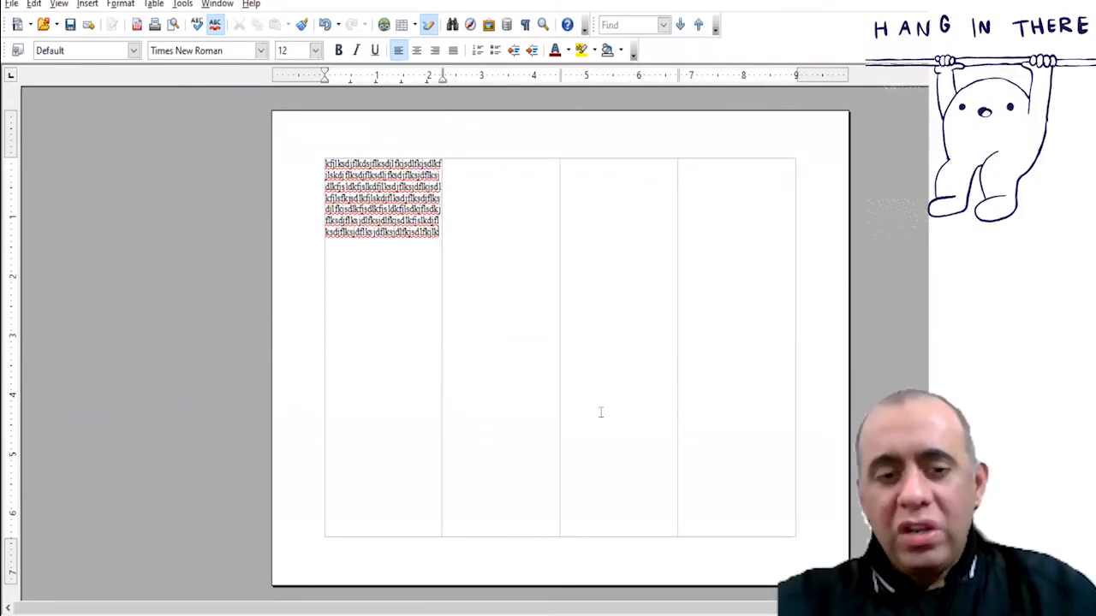
pyautogui.hotkey('ctrl', 'z')
pyautogui.hotkey('ctrl', 'y')
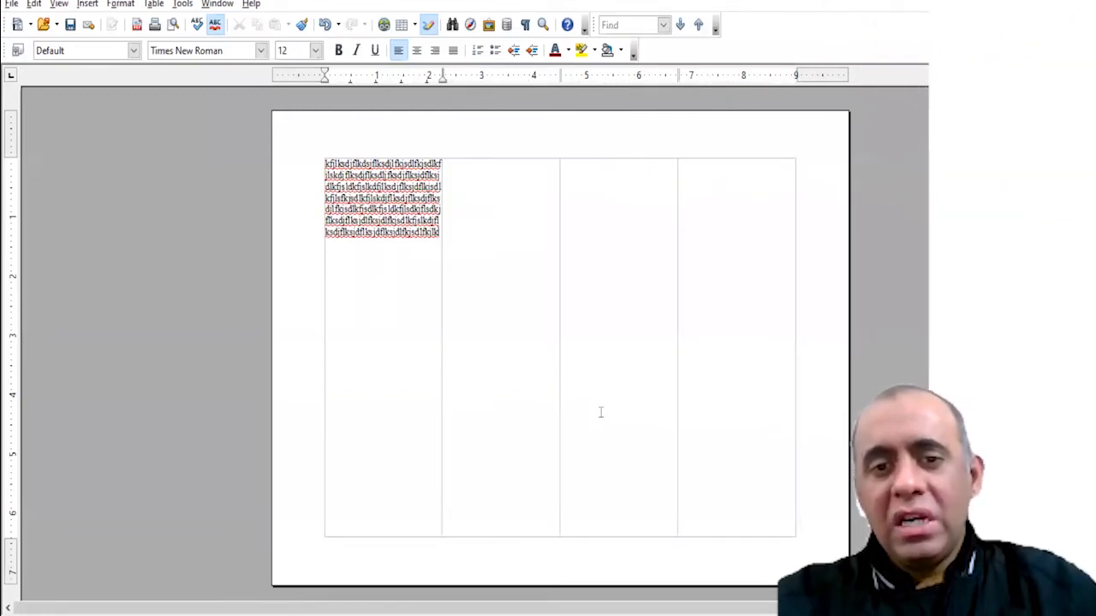
pyautogui.hotkey('ctrl', 'z')
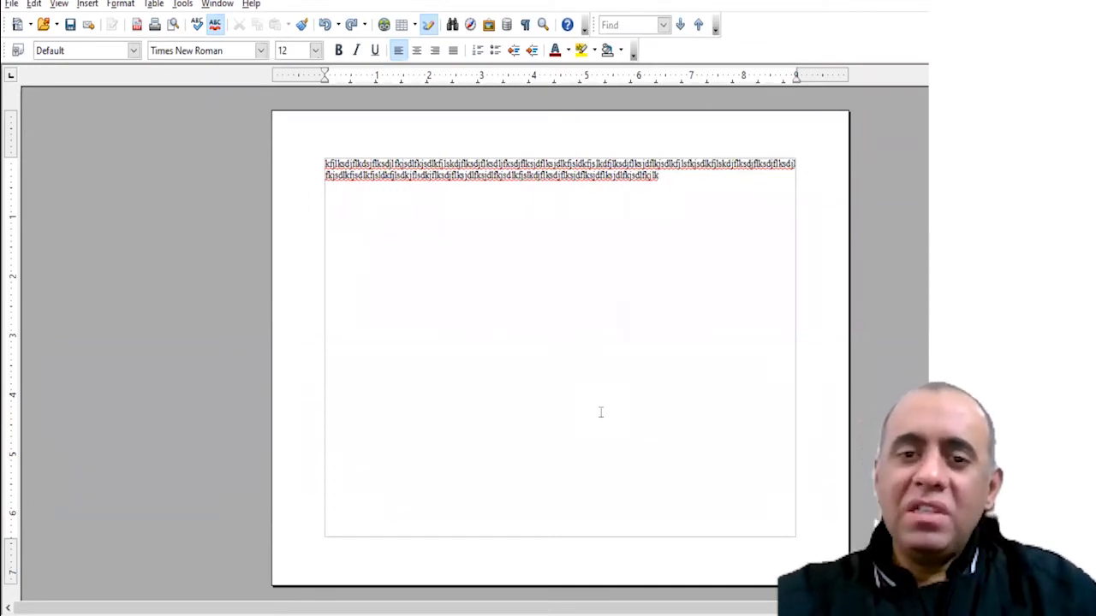
pyautogui.hotkey('ctrl', 'y')
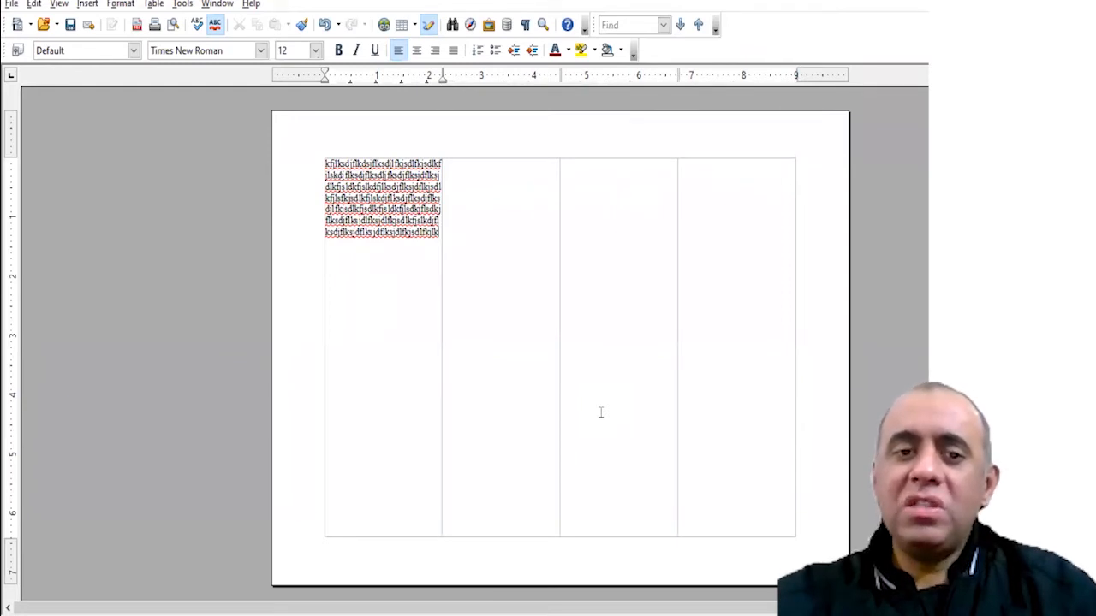
pyautogui.hotkey('ctrl', 'z')
pyautogui.hotkey('ctrl', 'y')
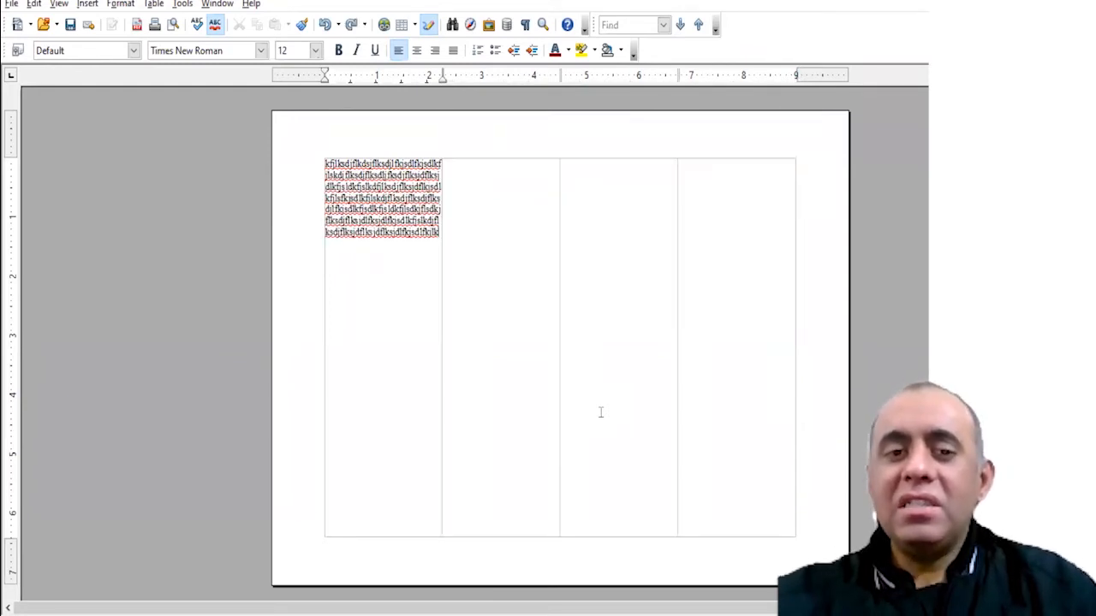
# - Copy the sample paragraph and paste it repeatedly until it fills all four columns and runs onto a second page
pyautogui.press('Return')
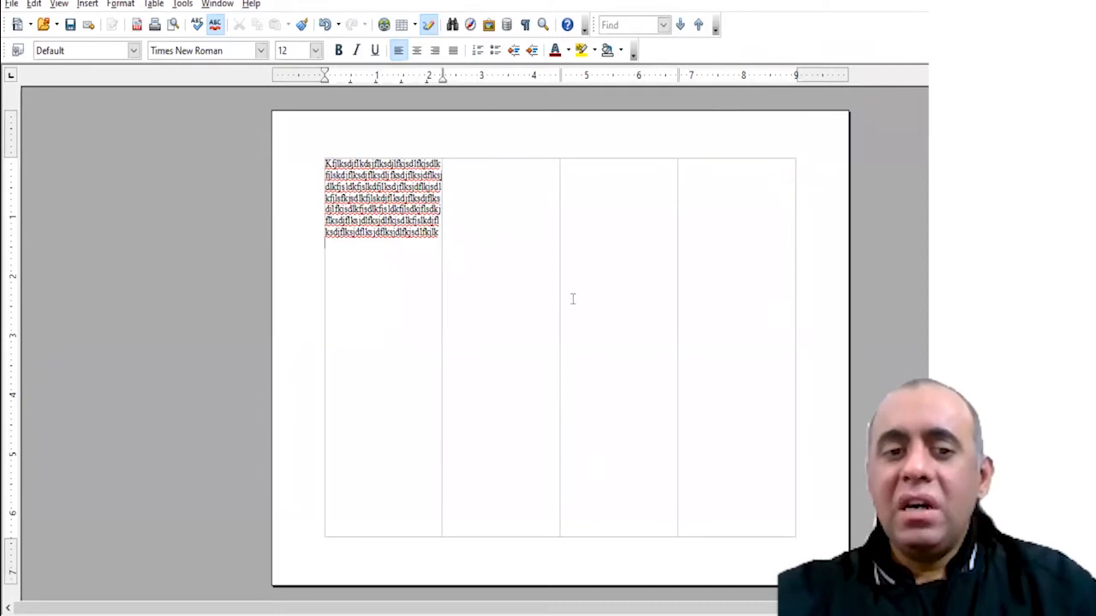
pyautogui.hotkey('ctrl', 'a')
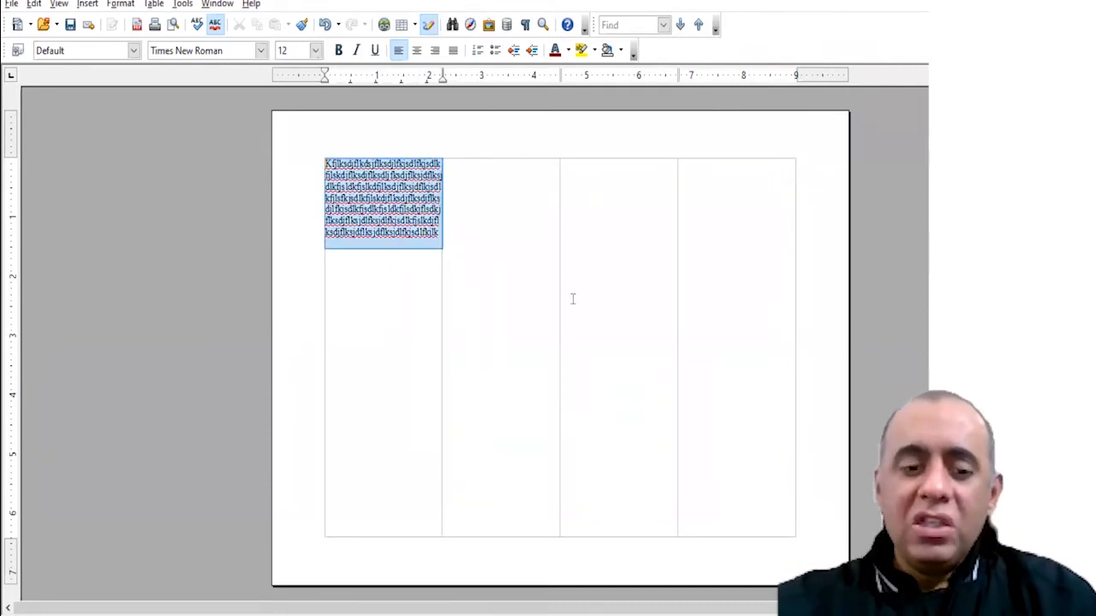
pyautogui.hotkey('ctrl', 'c')
pyautogui.press('Down')
pyautogui.hotkey('ctrl', 'v')
pyautogui.hotkey('ctrl', 'v')
pyautogui.hotkey('ctrl', 'v')
pyautogui.hotkey('ctrl', 'v')
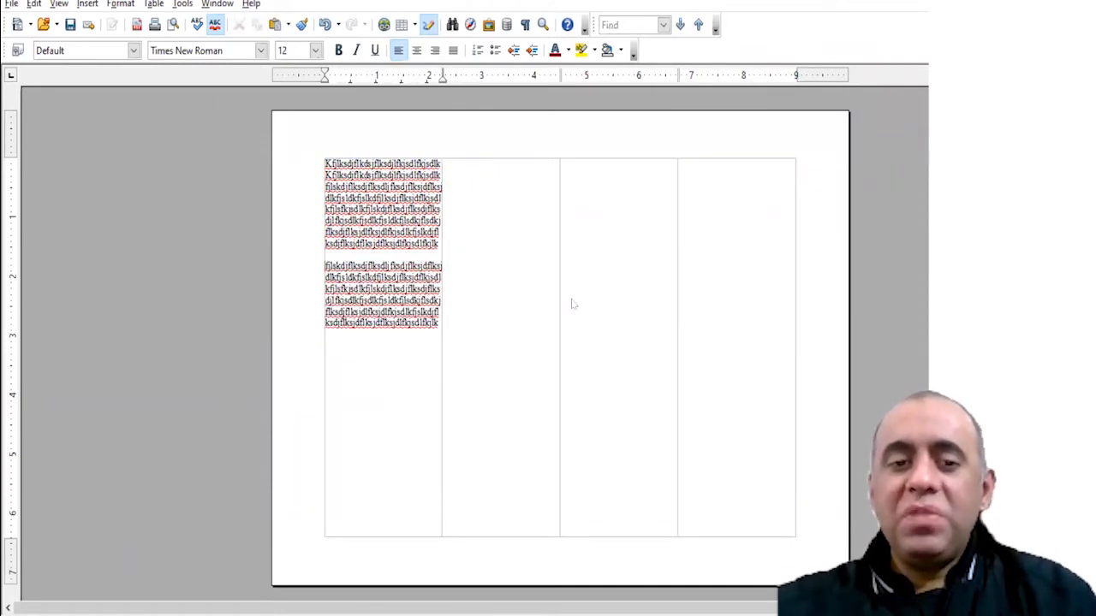
pyautogui.hotkey('ctrl', 'v')
pyautogui.hotkey('ctrl', 'v')
pyautogui.hotkey('ctrl', 'v')
pyautogui.hotkey('ctrl', 'v')
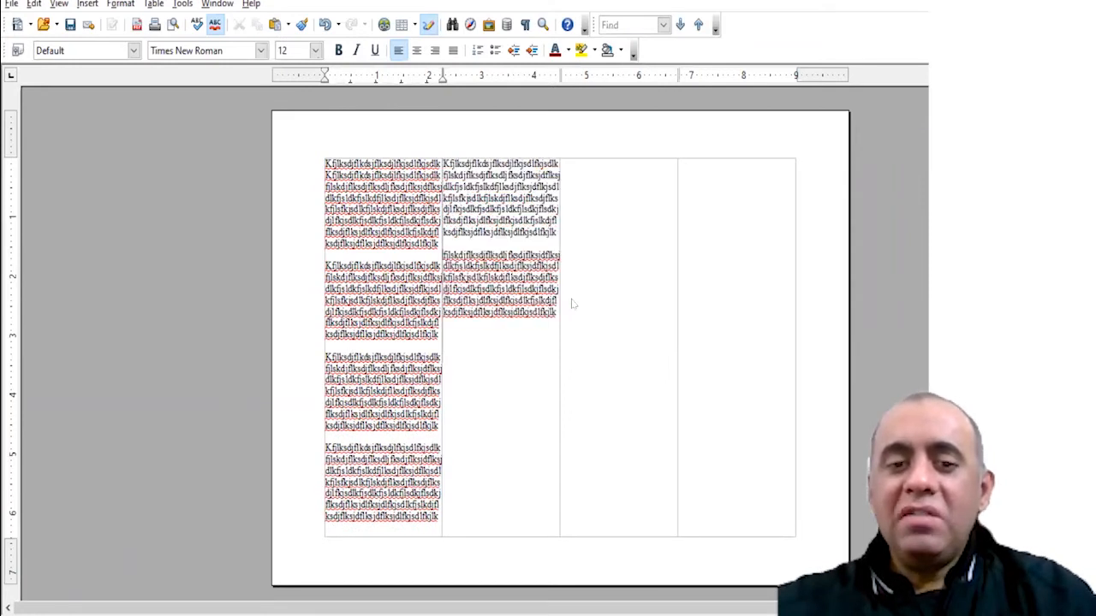
pyautogui.hotkey('ctrl', 'v')
pyautogui.hotkey('ctrl', 'v')
pyautogui.hotkey('ctrl', 'v')
pyautogui.hotkey('ctrl', 'v')
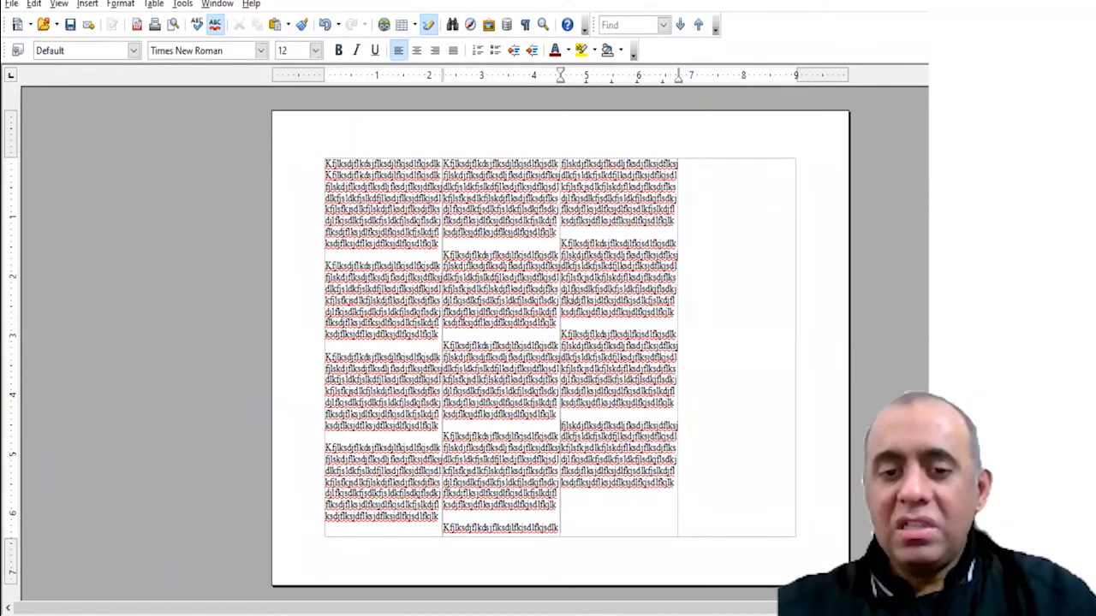
pyautogui.hotkey('ctrl', 'v')
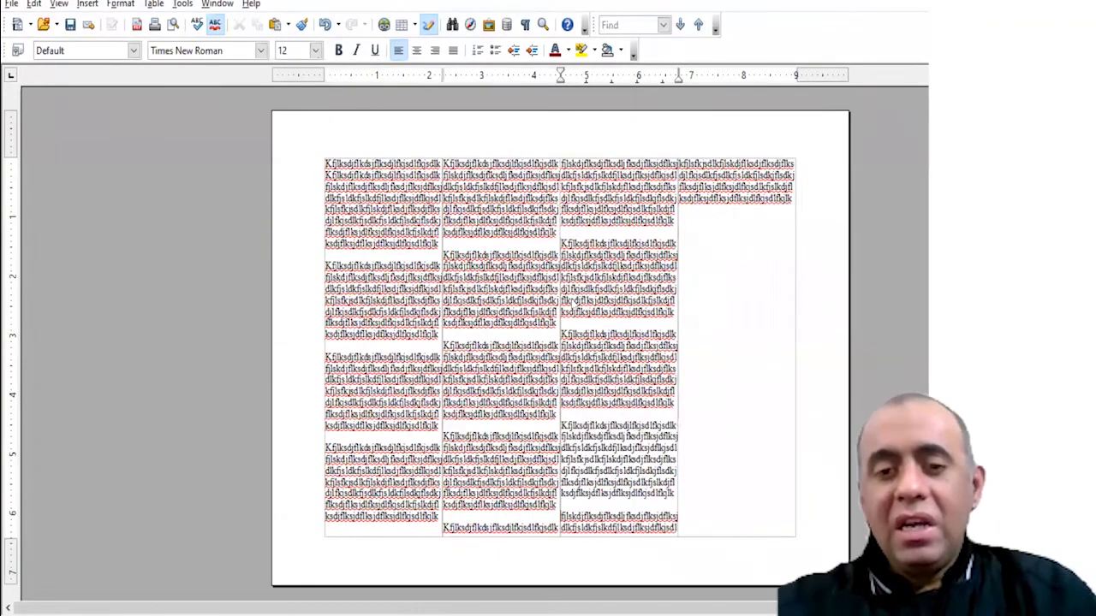
pyautogui.hotkey('ctrl', 'v')
pyautogui.hotkey('ctrl', 'v')
pyautogui.hotkey('ctrl', 'v')
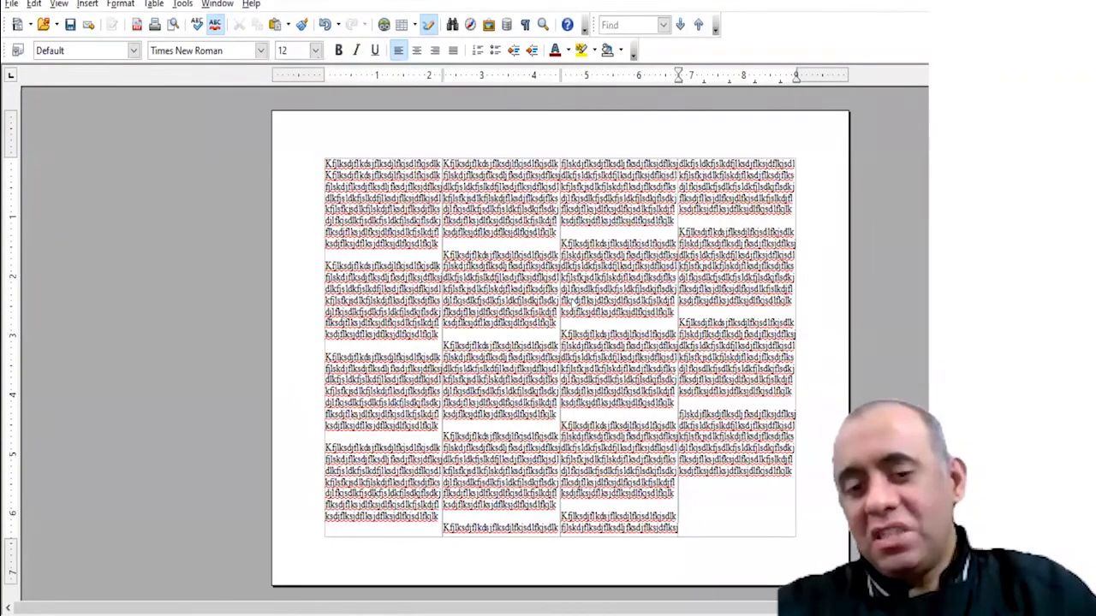
pyautogui.hotkey('ctrl', 'v')
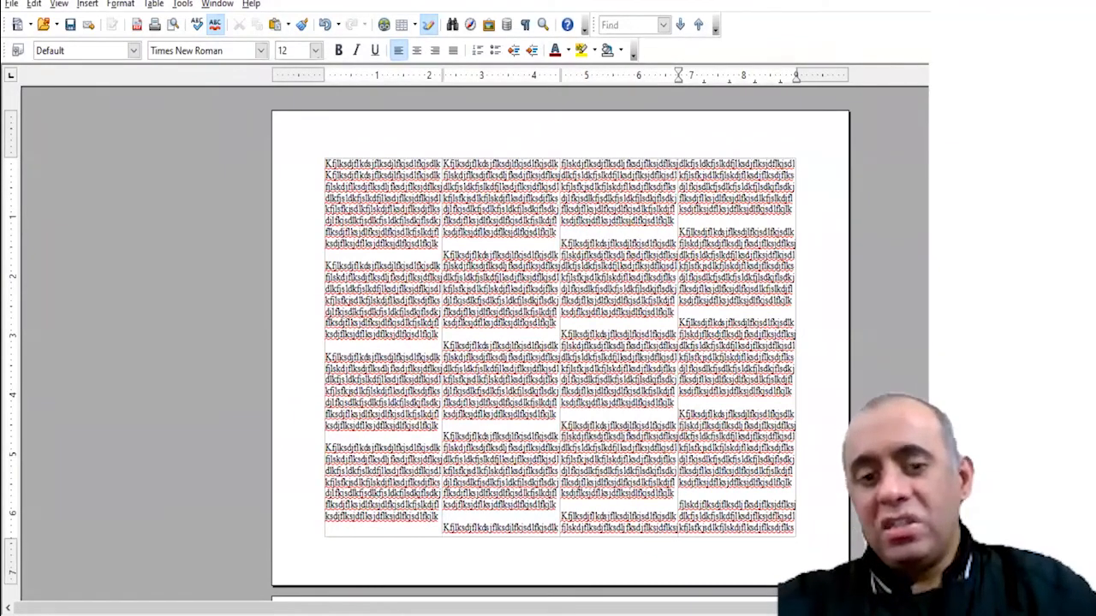
pyautogui.scroll(-5, 561, 342)
pyautogui.moveTo(377, 387); pyautogui.dragTo(454, 430)
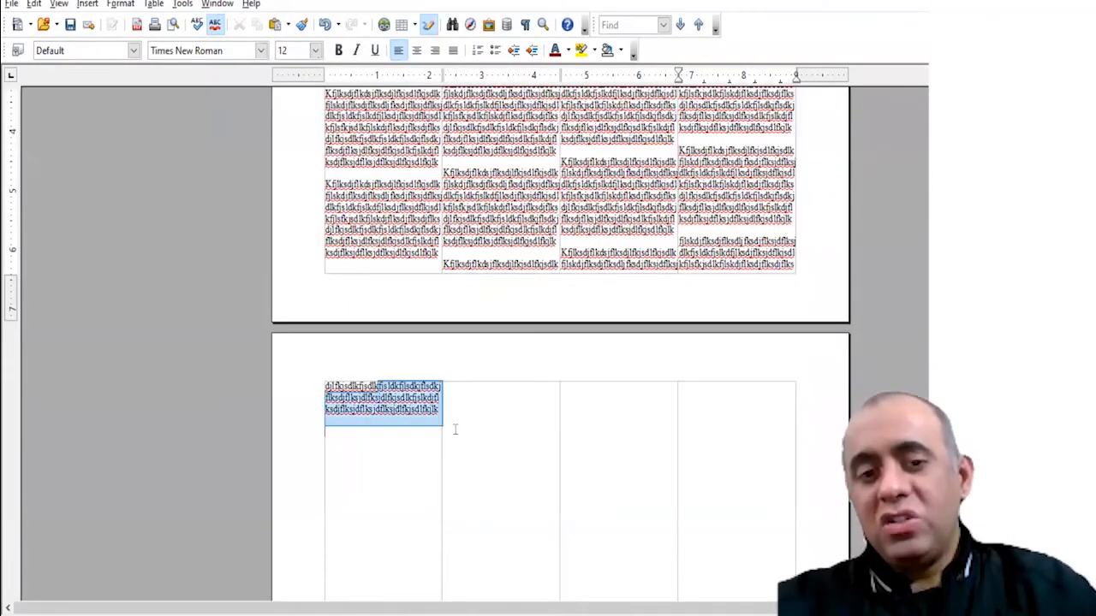
# - Clear all the sample text so the four-column document is empty again
pyautogui.hotkey('ctrl', 'z')
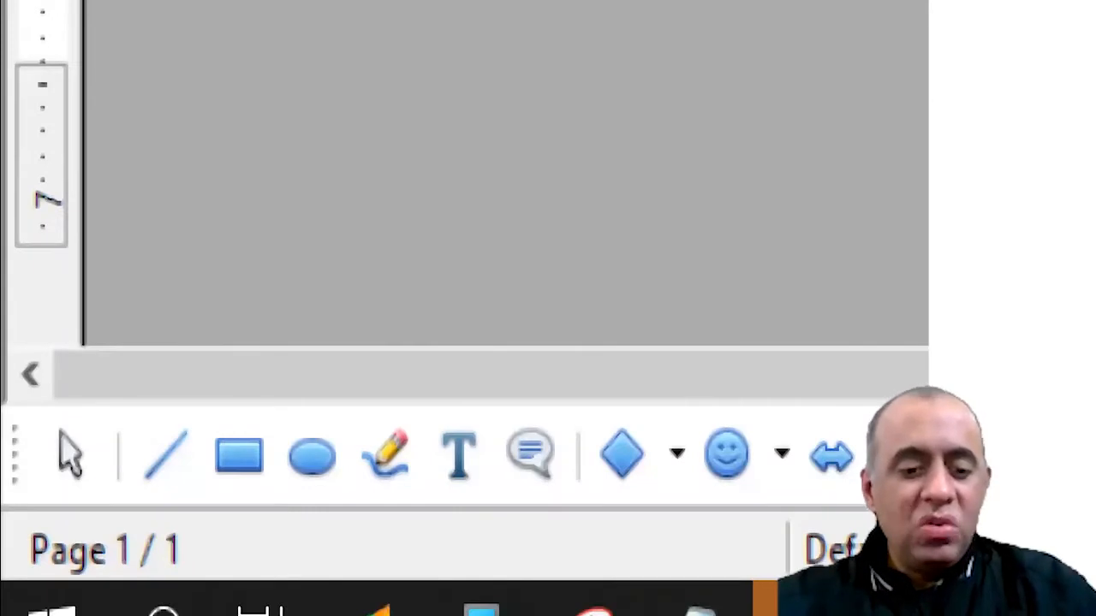
pyautogui.hotkey('ctrl', 'Return')
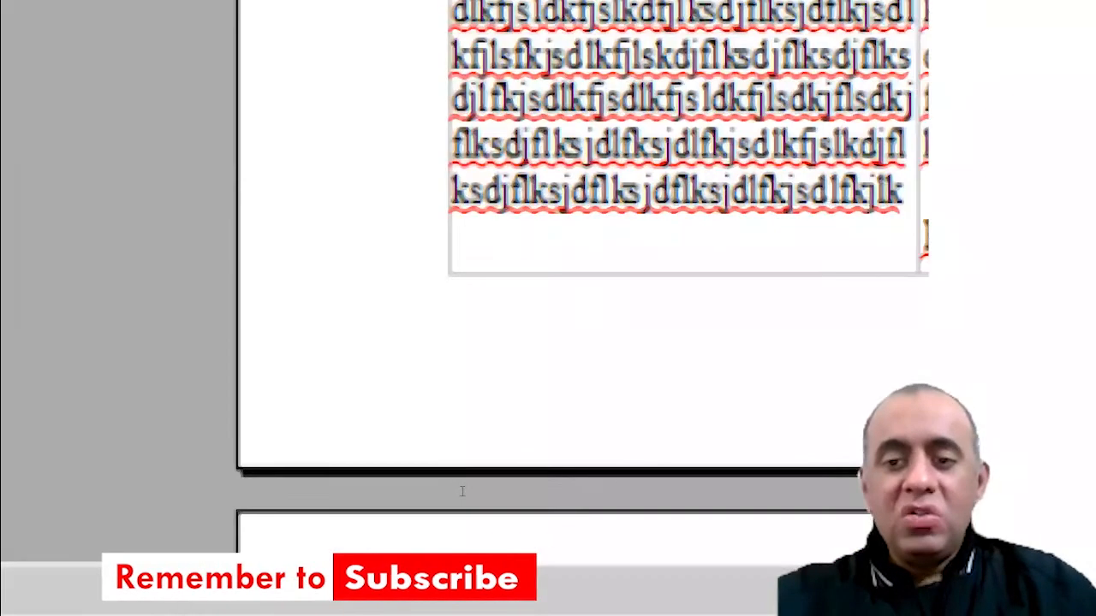
pyautogui.hotkey('ctrl', 'z')
pyautogui.hotkey('ctrl', 'z')
pyautogui.hotkey('ctrl', 'z')
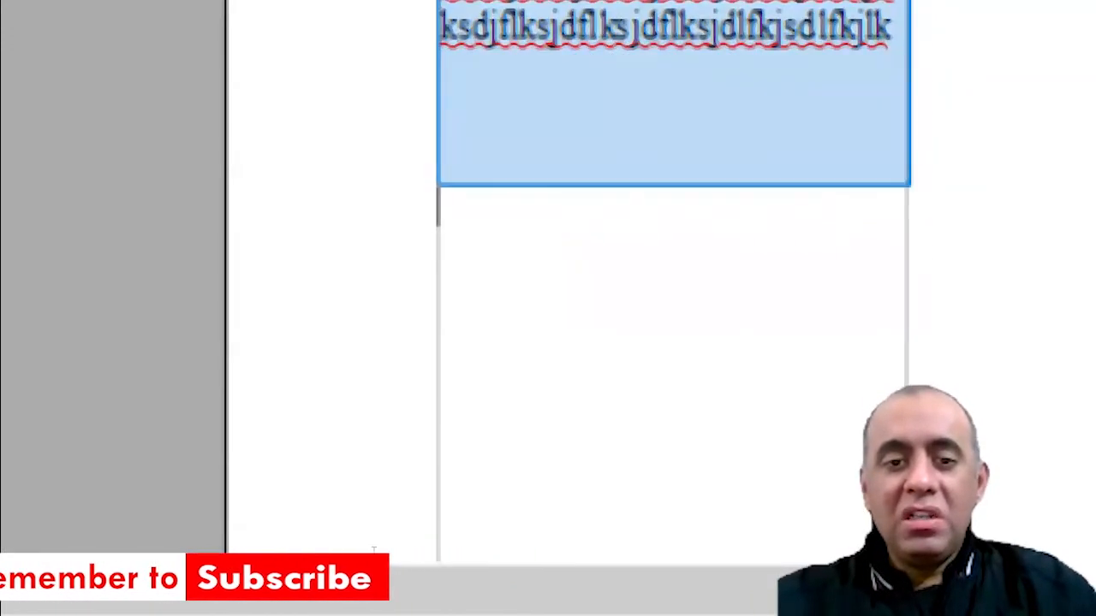
pyautogui.hotkey('ctrl', 'z')
pyautogui.hotkey('ctrl', 'z')
pyautogui.hotkey('ctrl', 'z')
pyautogui.hotkey('ctrl', 'z')
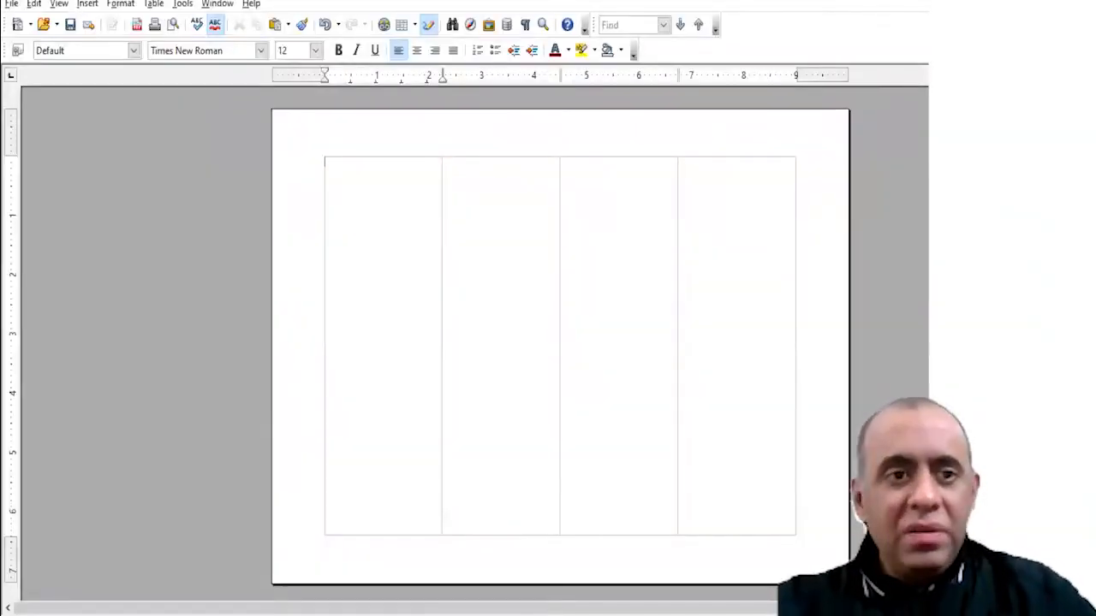
# - Review the Character settings for font, font effects, position, hyperlink and background, and close them without applying changes
pyautogui.click(121, 5)
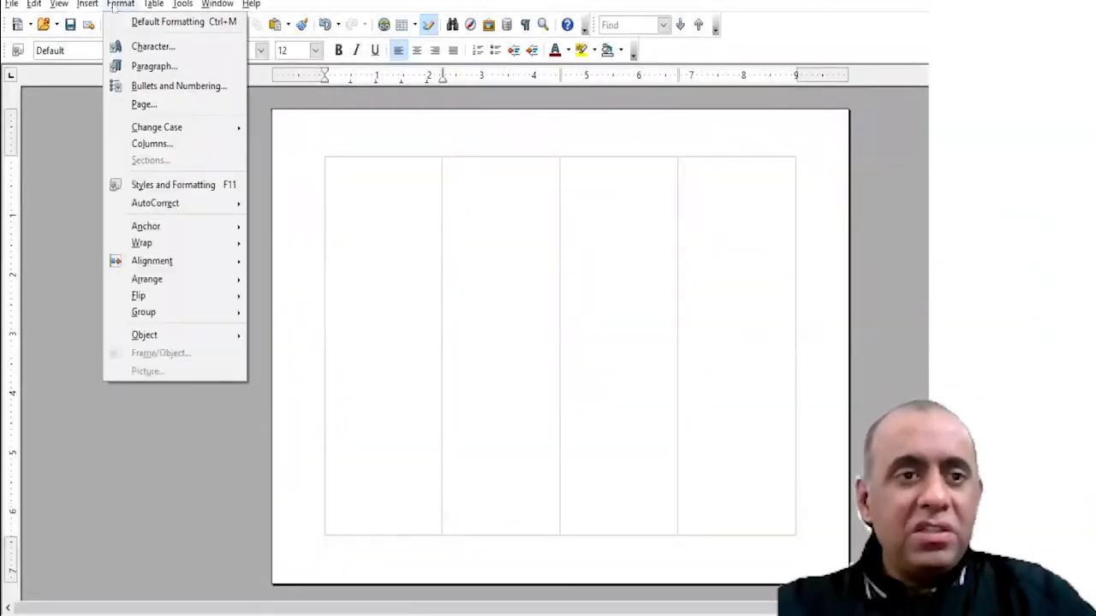
pyautogui.moveTo(178, 134)
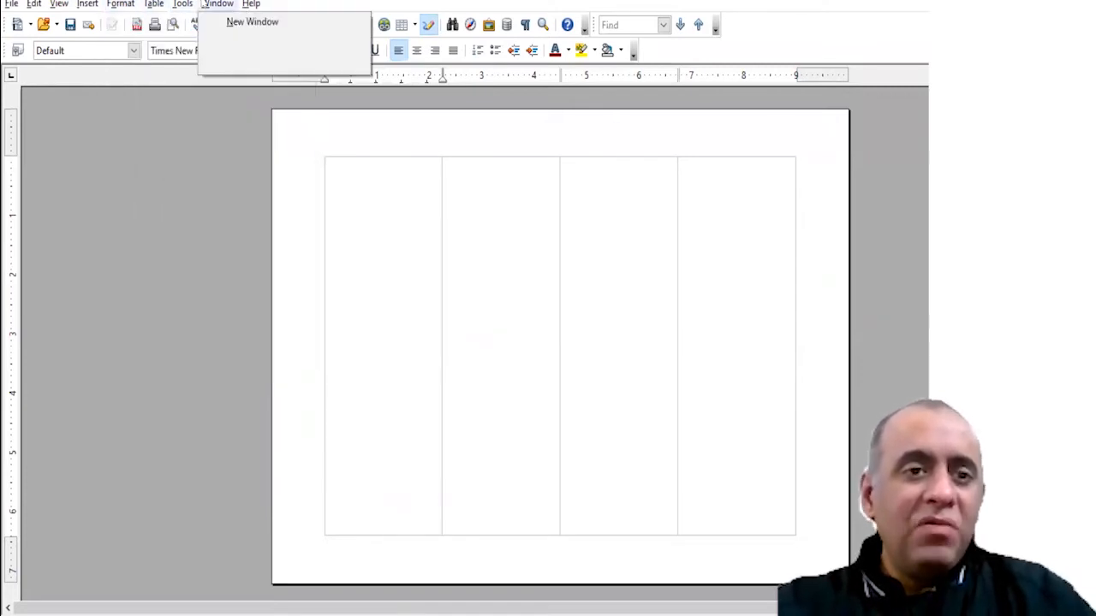
pyautogui.moveTo(183, 4)
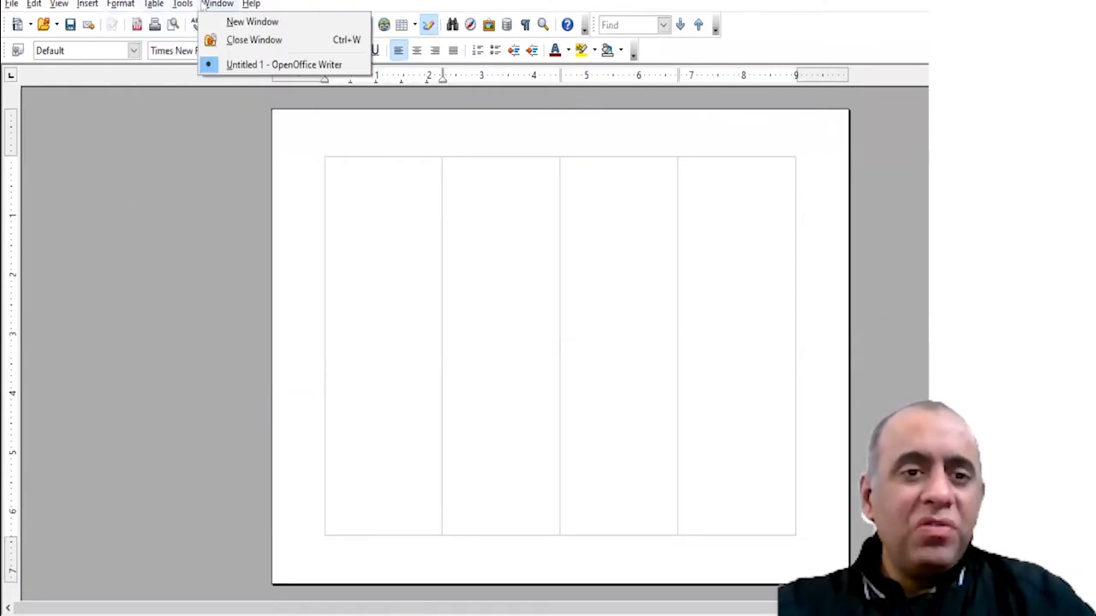
pyautogui.moveTo(120, 4)
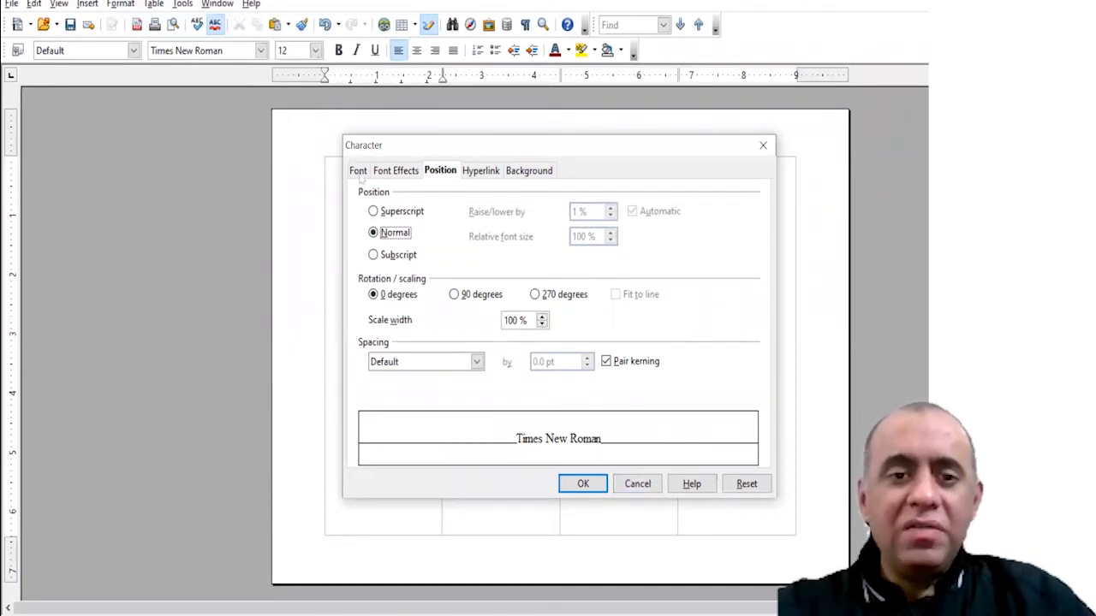
pyautogui.click(359, 174)
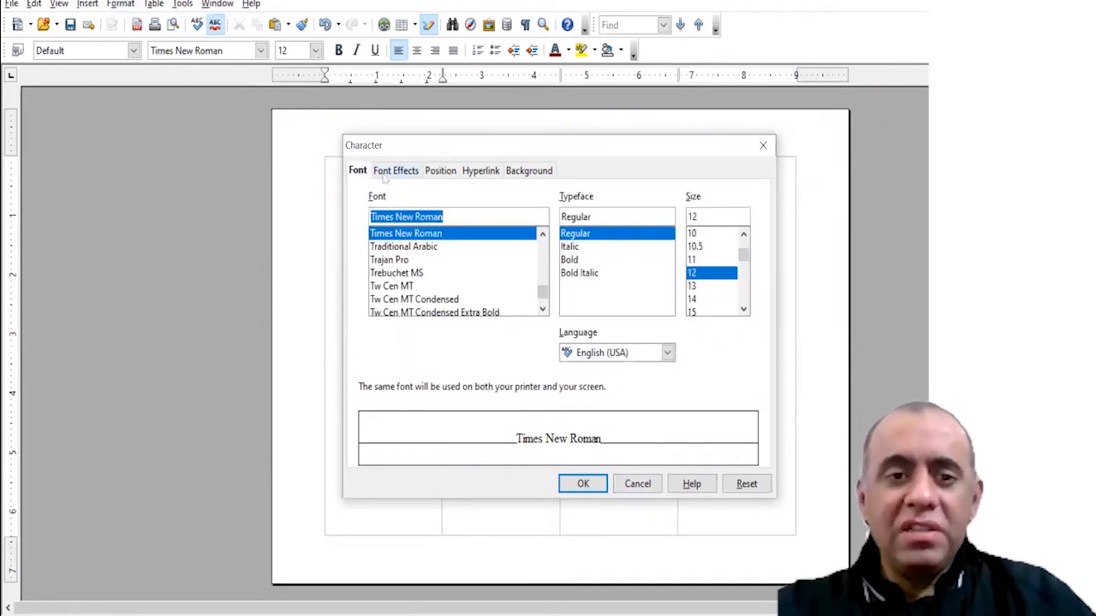
pyautogui.click(387, 173)
pyautogui.click(441, 172)
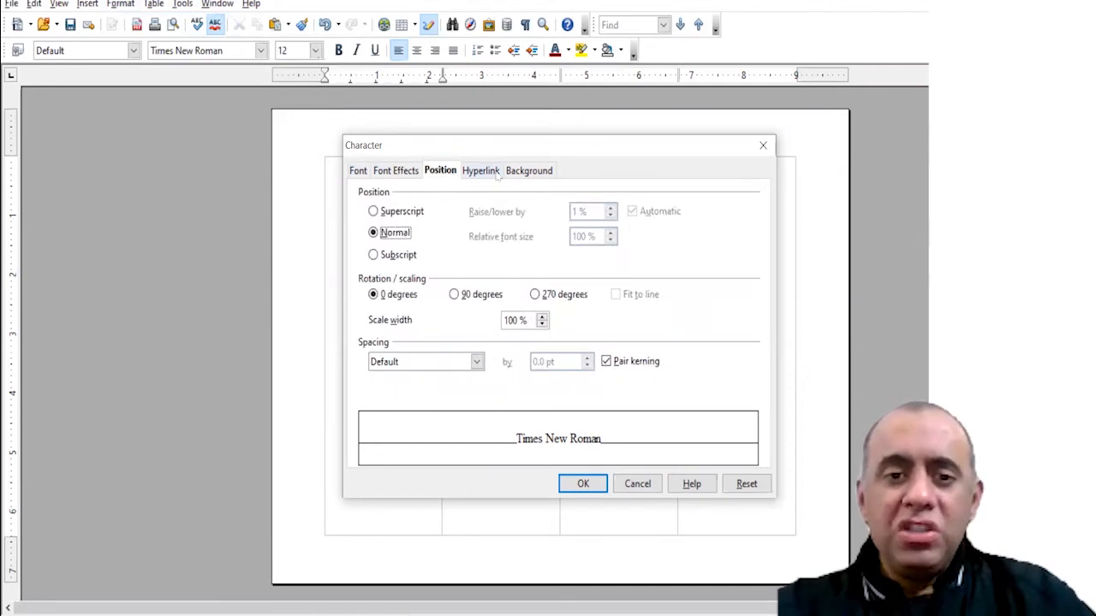
pyautogui.click(494, 172)
pyautogui.click(527, 171)
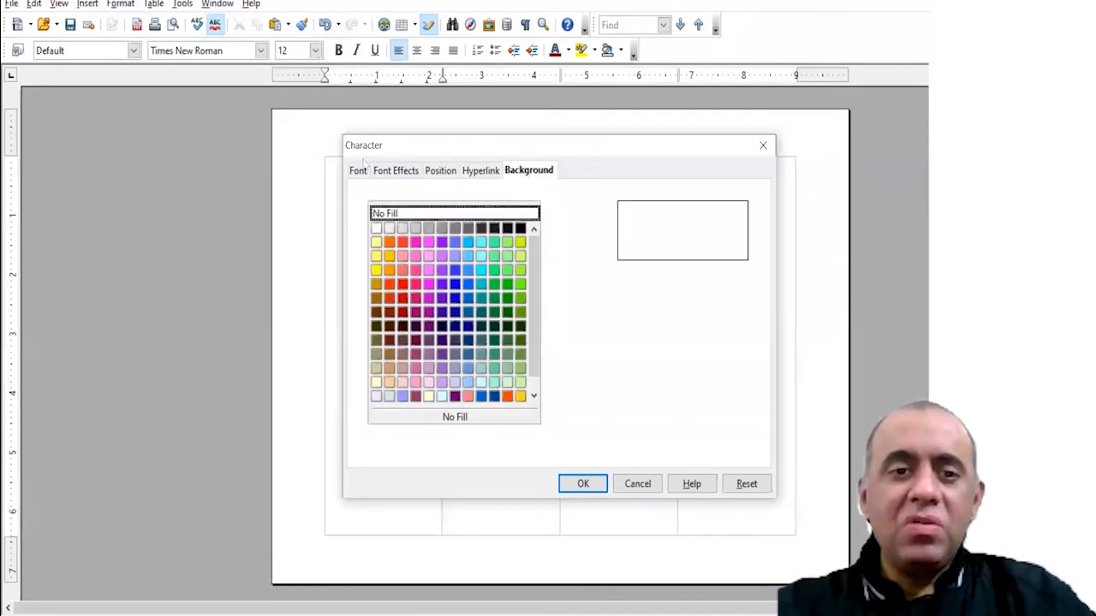
pyautogui.click(359, 170)
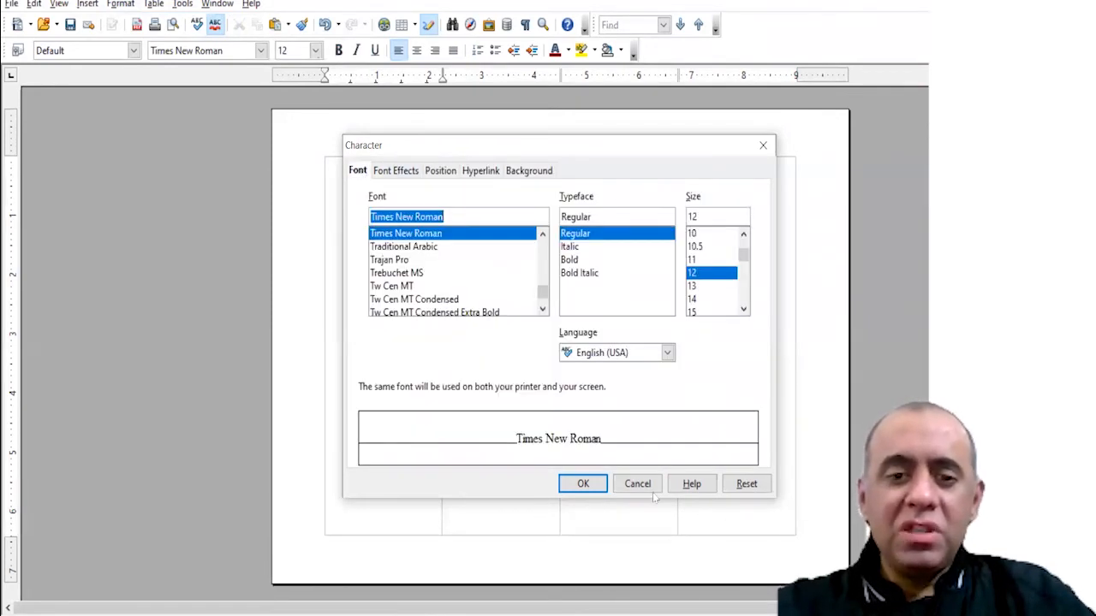
pyautogui.click(652, 491)
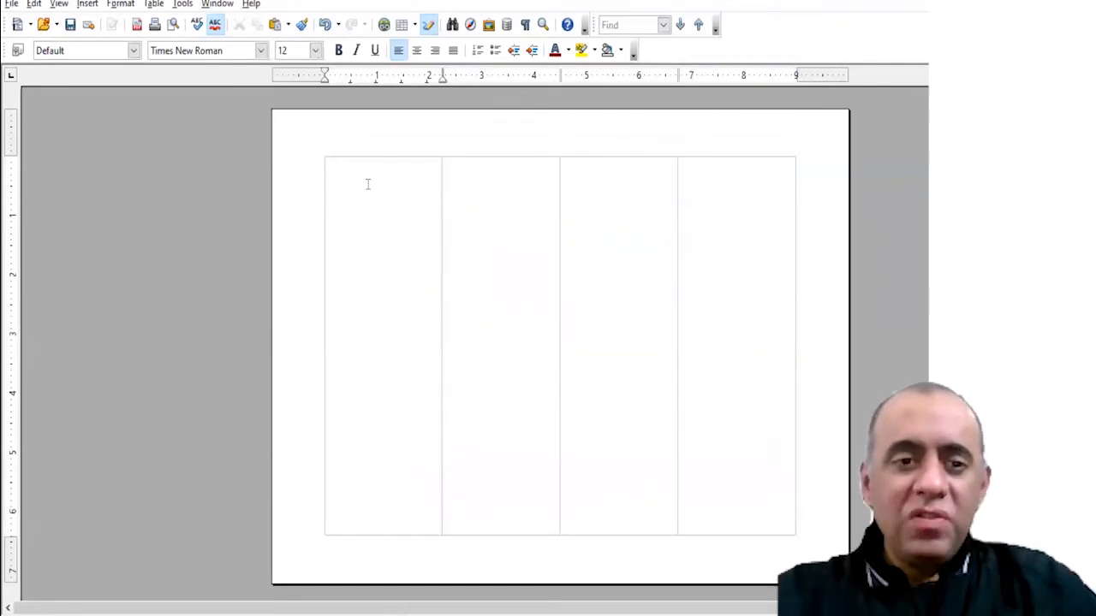
# - Undo all the earlier text and page layout changes back to the blank single-column portrait page
pyautogui.hotkey('ctrl', 'z')
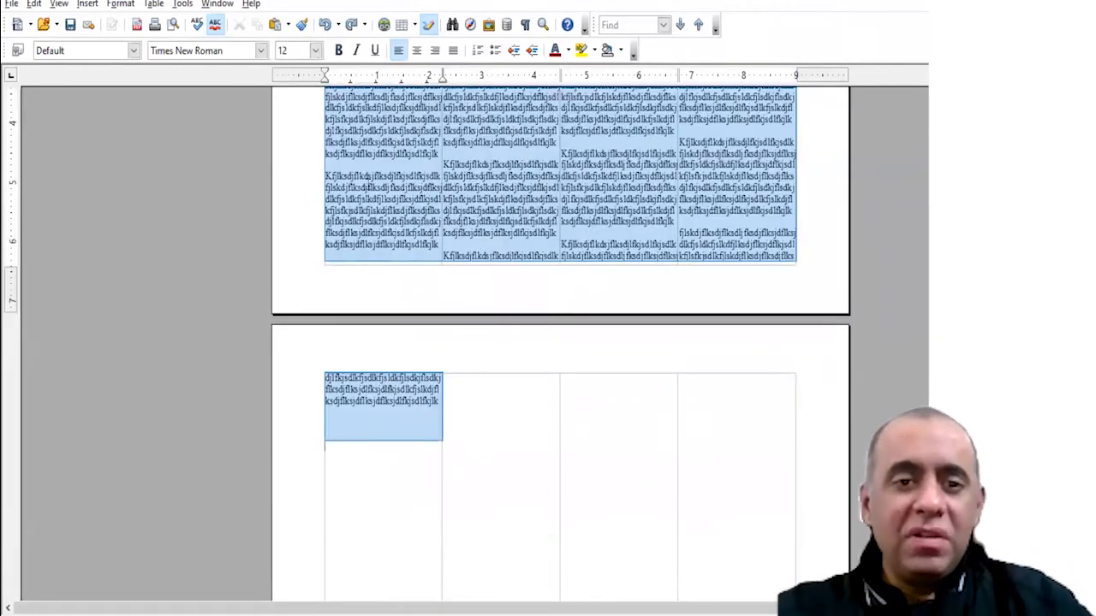
pyautogui.hotkey('ctrl', 'z')
pyautogui.hotkey('ctrl', 'z')
pyautogui.hotkey('ctrl', 'z')
pyautogui.hotkey('ctrl', 'z')
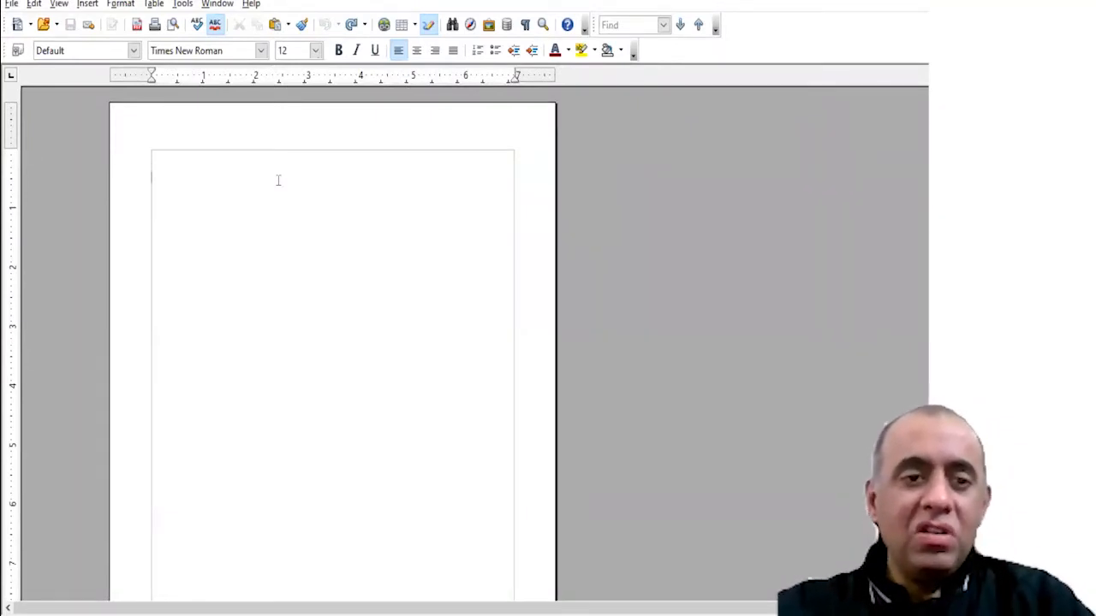
# - Write the line "Subject: Application for Credit Overload" a few lines below the page's top margin
pyautogui.write('Subject: ')
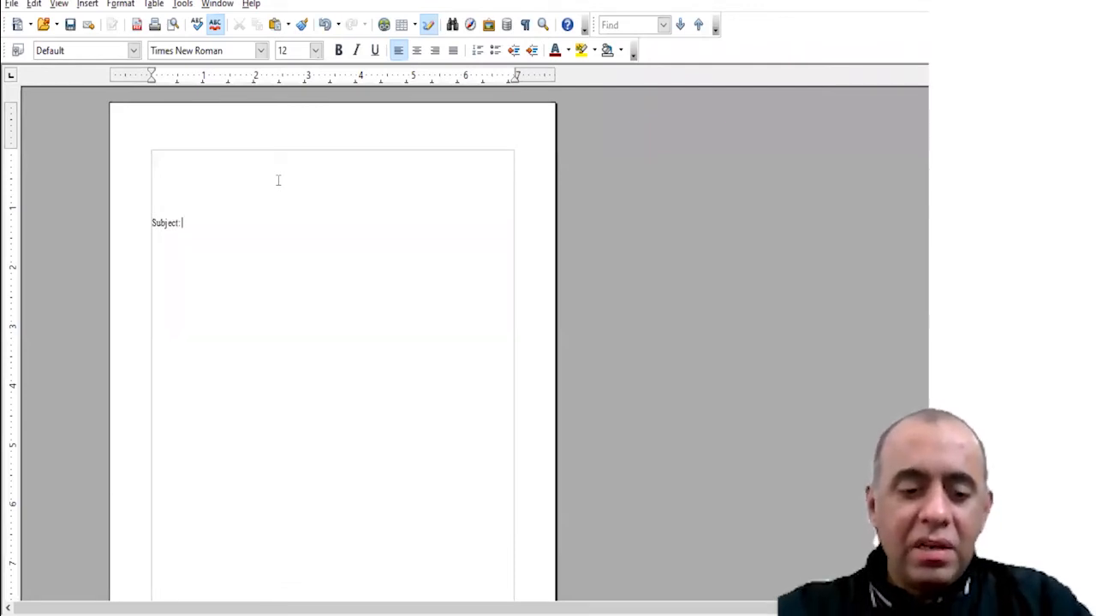
pyautogui.write('Application for')
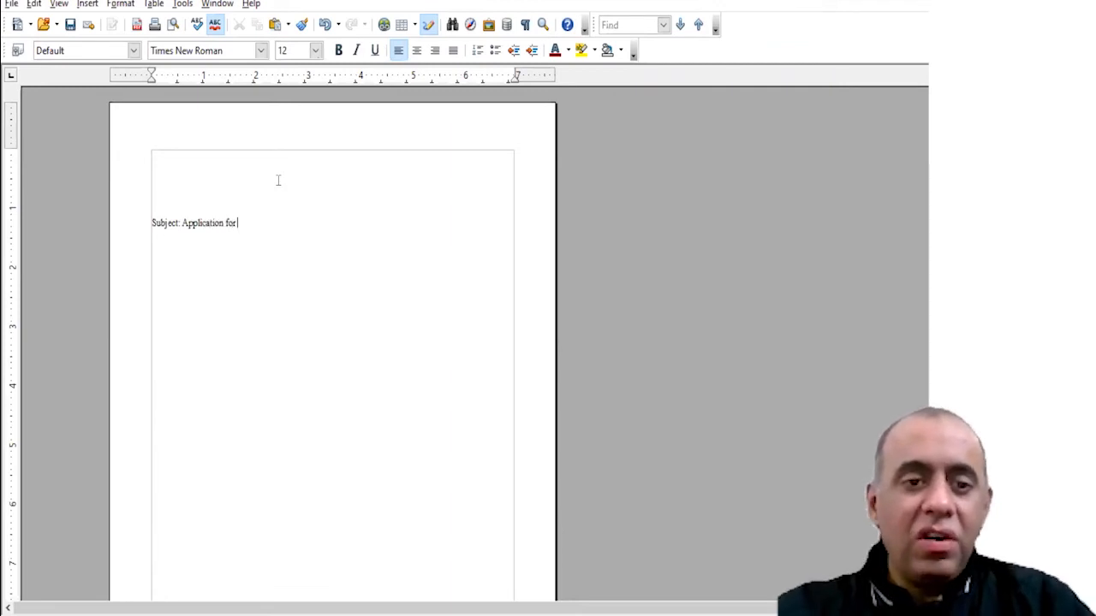
pyautogui.write(' Credit Overload')
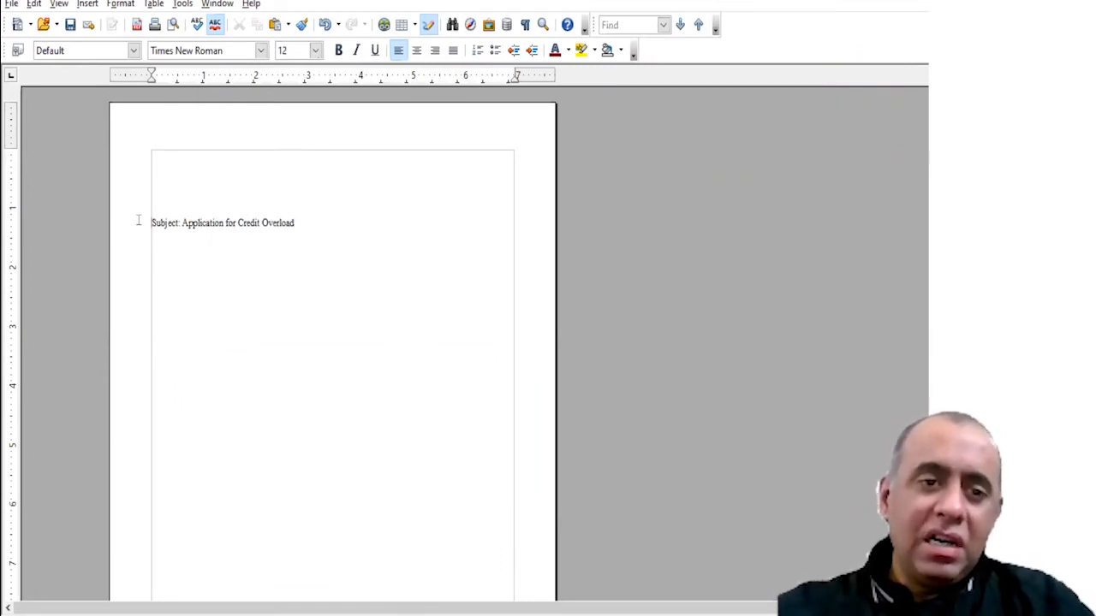
pyautogui.moveTo(150, 222); pyautogui.dragTo(320, 229)
pyautogui.click(342, 223)
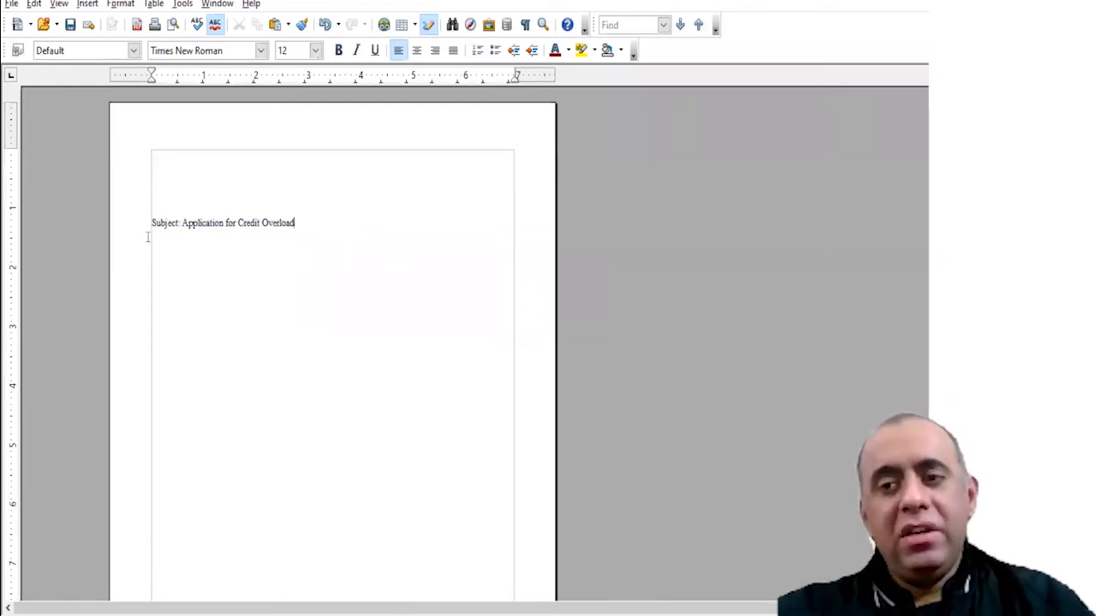
# - Make the word "Credit" in the subject line bold
pyautogui.doubleClick(247, 223)
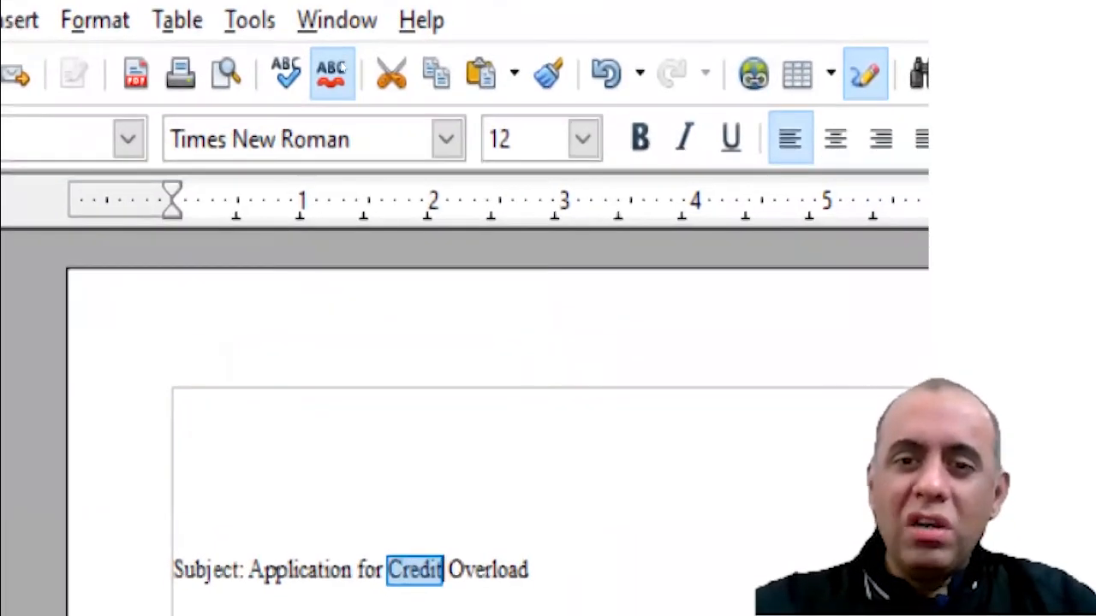
pyautogui.click(640, 138)
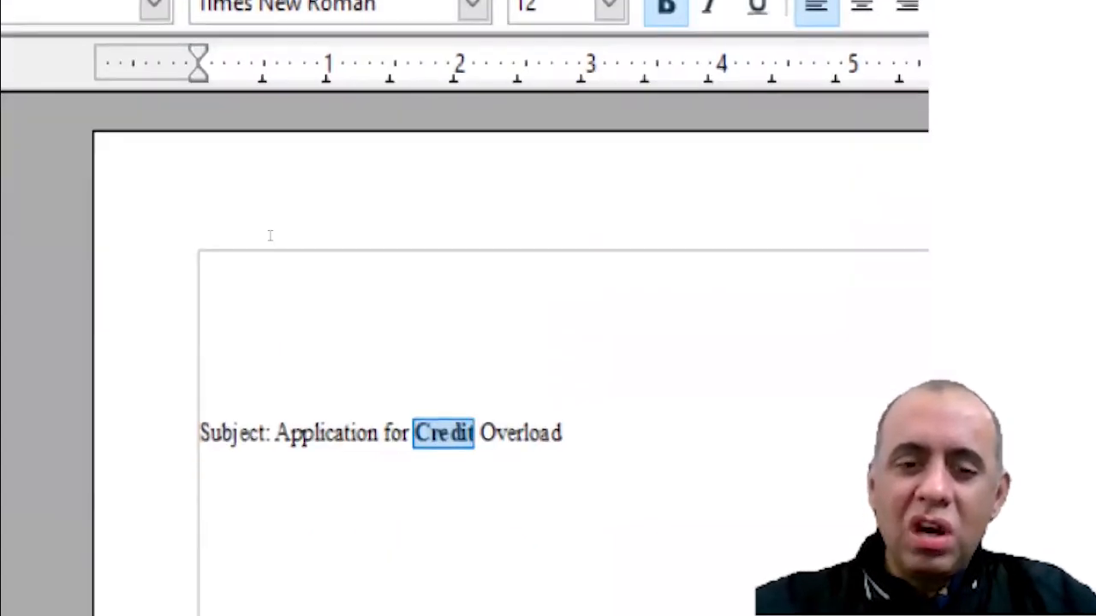
pyautogui.press('End')
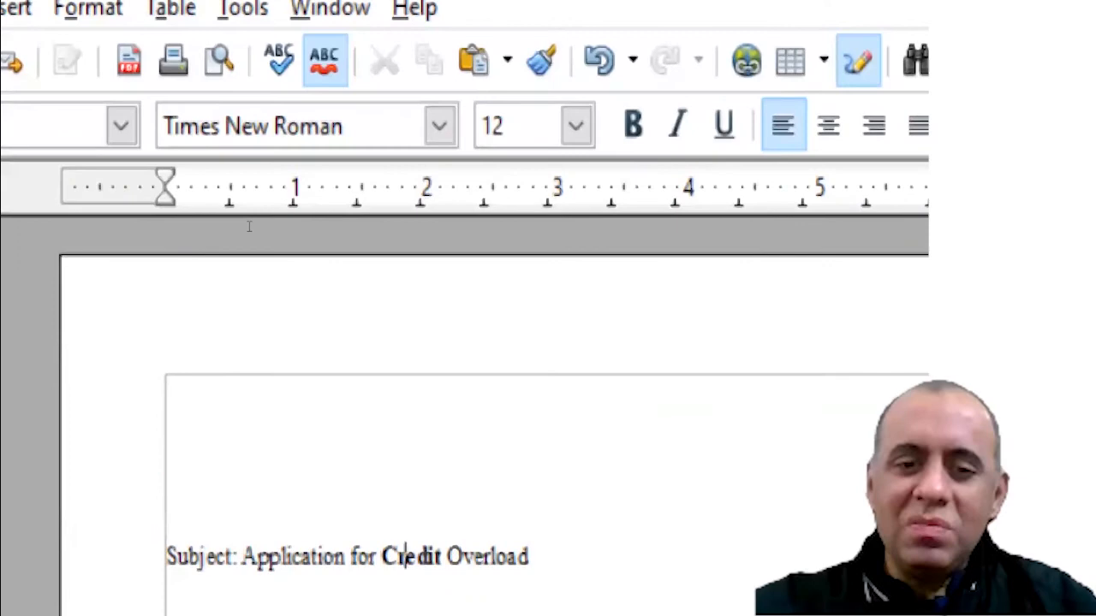
pyautogui.doubleClick(440, 432)
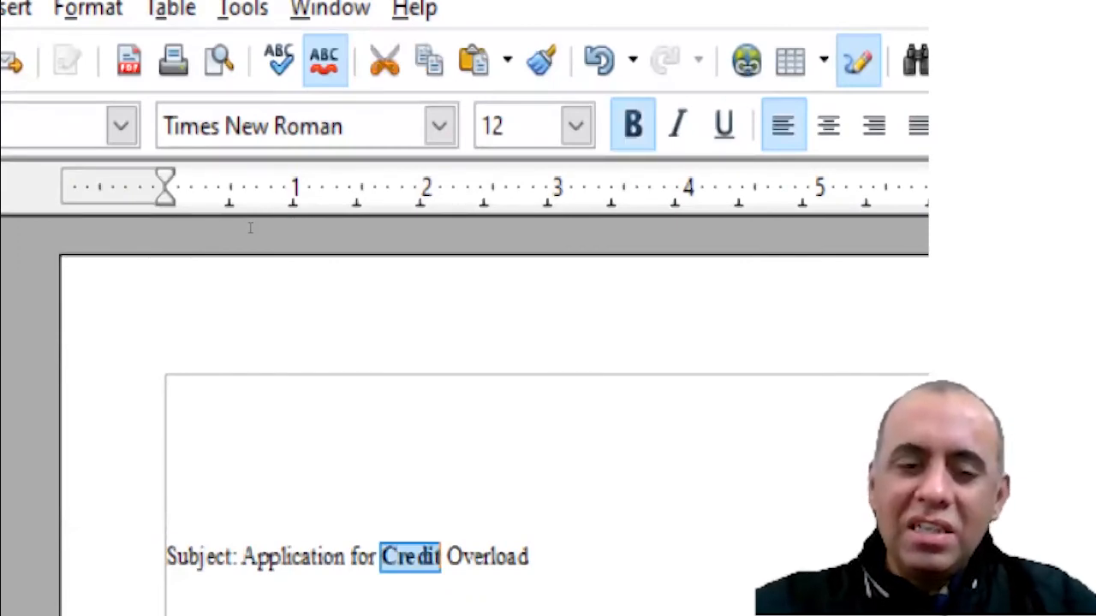
pyautogui.press('Right')
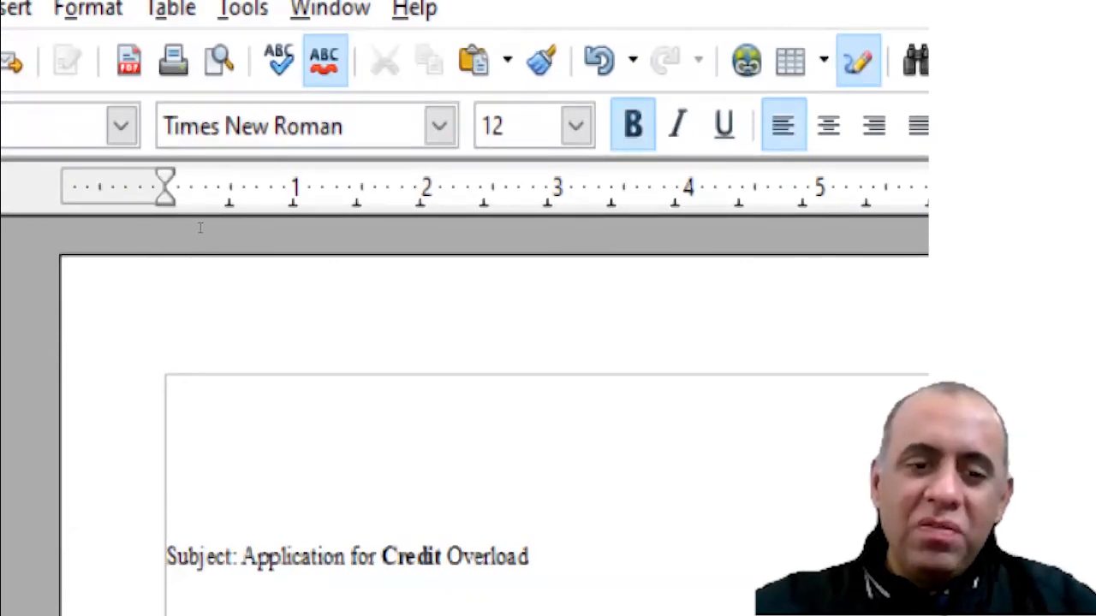
# - Underline the word "Application" in the subject line
pyautogui.doubleClick(292, 557)
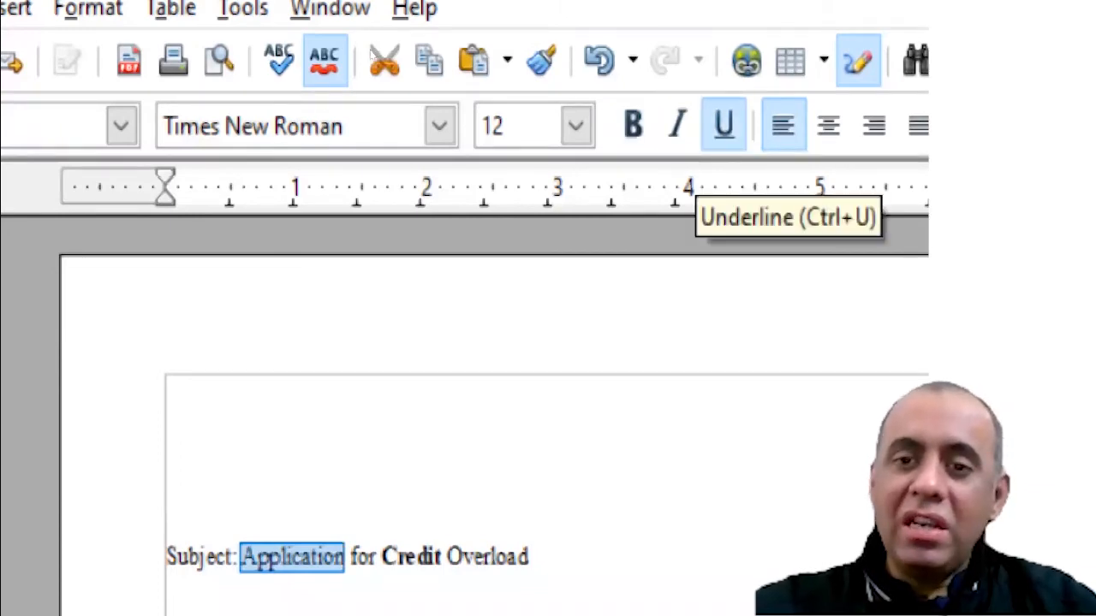
pyautogui.click(723, 126)
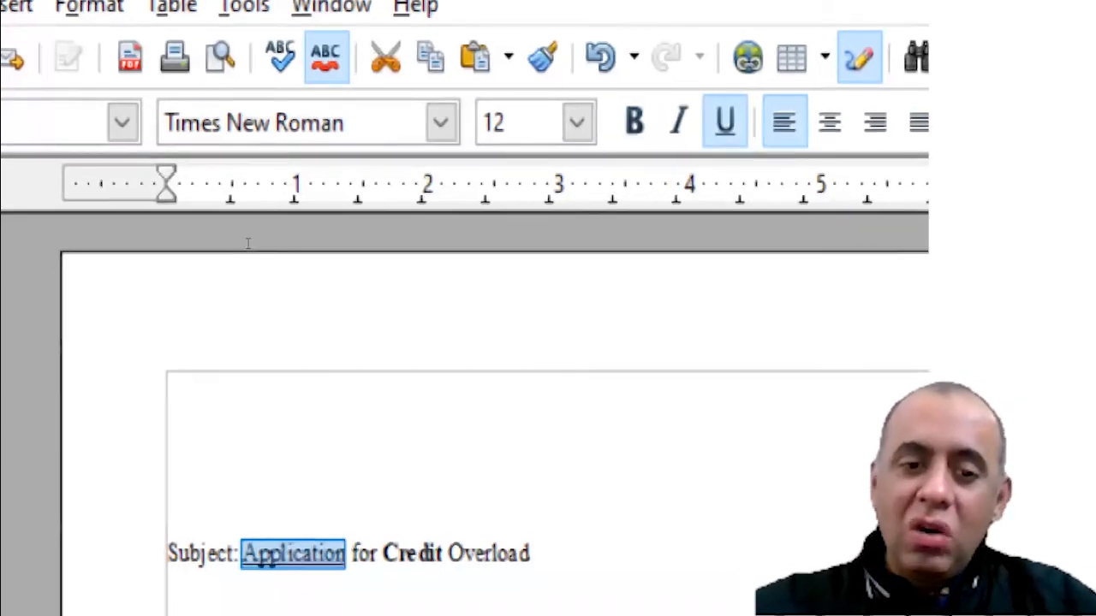
# - Undo the bold on "Credit" and the underline on "Application" in the subject line
pyautogui.press('End')
pyautogui.moveTo(240, 552); pyautogui.dragTo(360, 552)
pyautogui.click(335, 552)
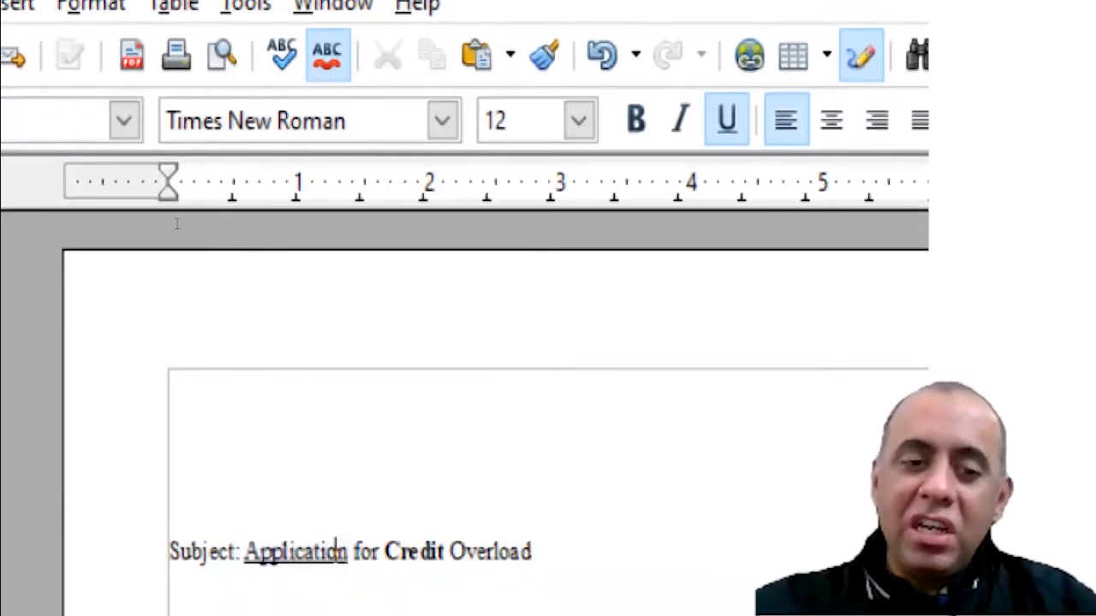
pyautogui.moveTo(244, 552); pyautogui.dragTo(444, 552)
pyautogui.click(383, 552)
pyautogui.hotkey('ctrl', 'b')
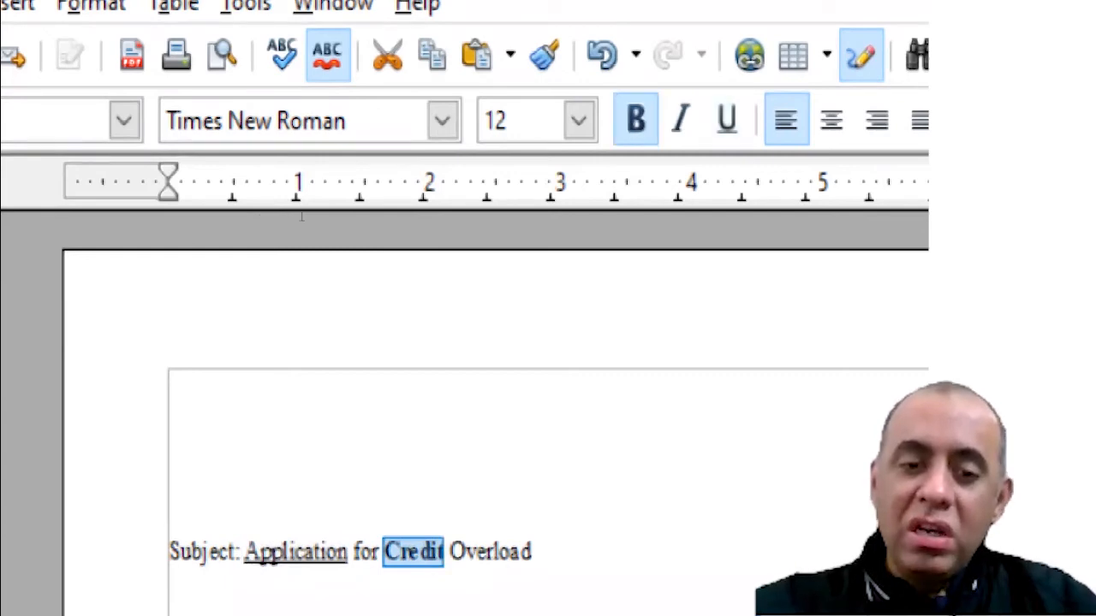
pyautogui.hotkey('ctrl', 'z')
pyautogui.hotkey('ctrl', 'z')
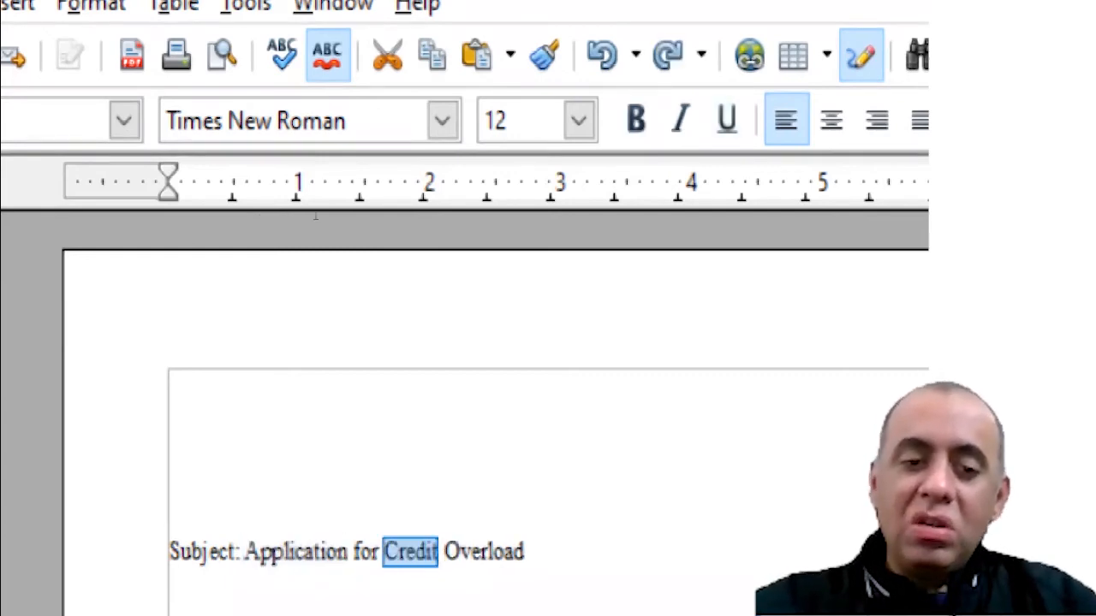
# - Center the subject line "Subject: Application for Credit Overload" horizontally between the margins
pyautogui.click(360, 552)
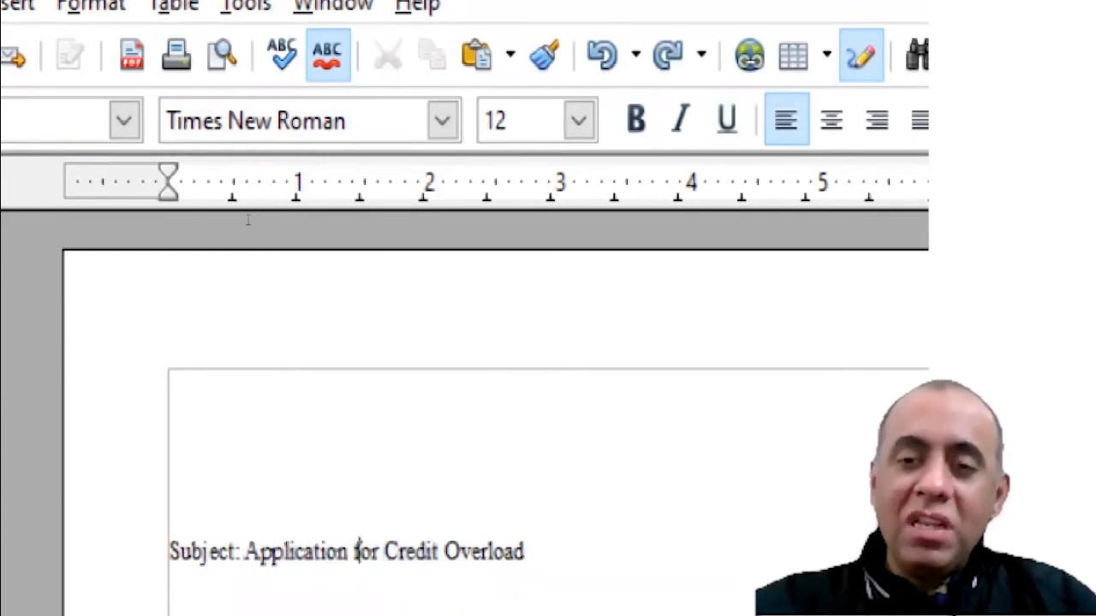
pyautogui.click(831, 120)
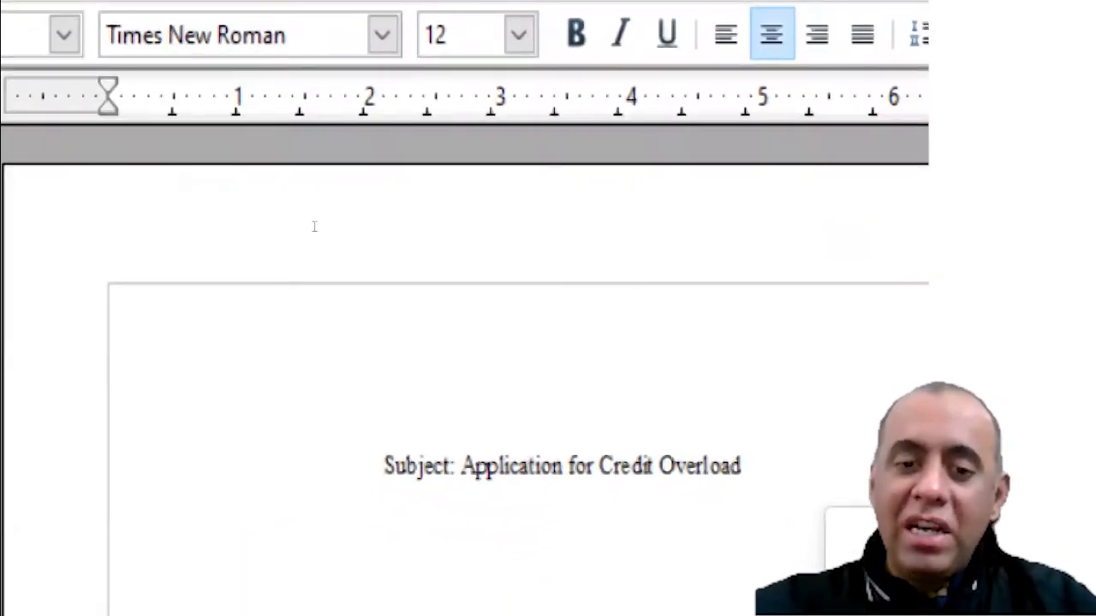
pyautogui.moveTo(314, 226); pyautogui.dragTo(369, 222)
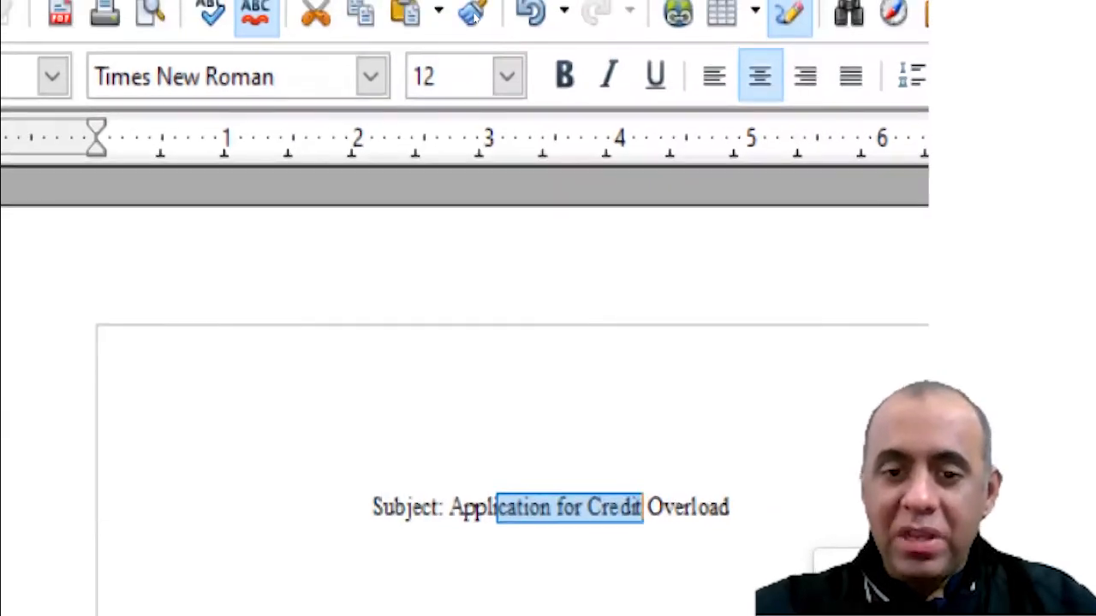
pyautogui.press('End')
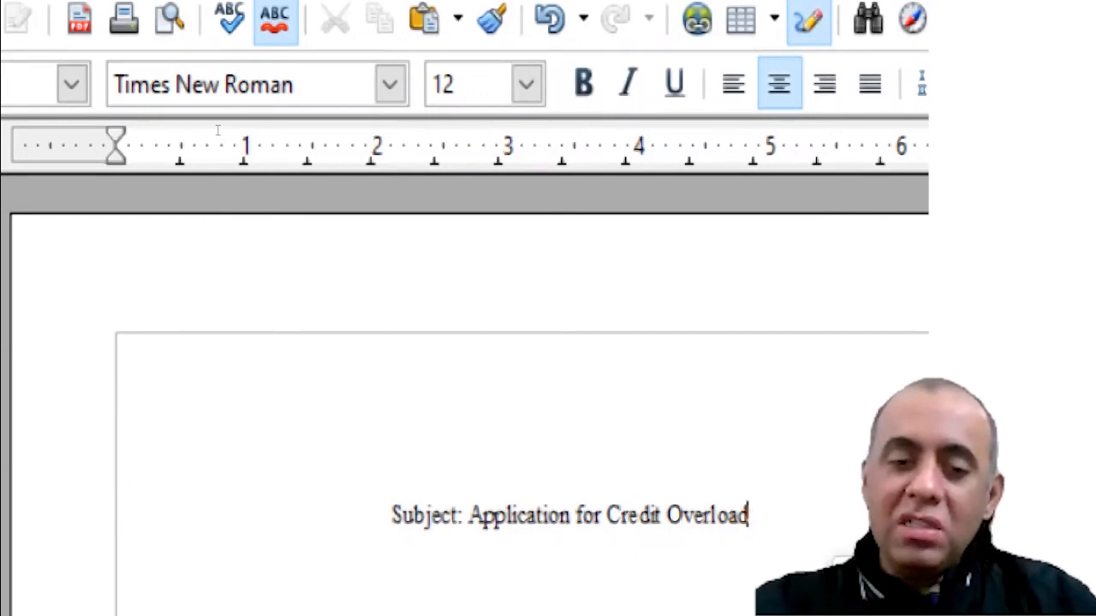
pyautogui.press('Home')
pyautogui.hotkey('shift', 'End')
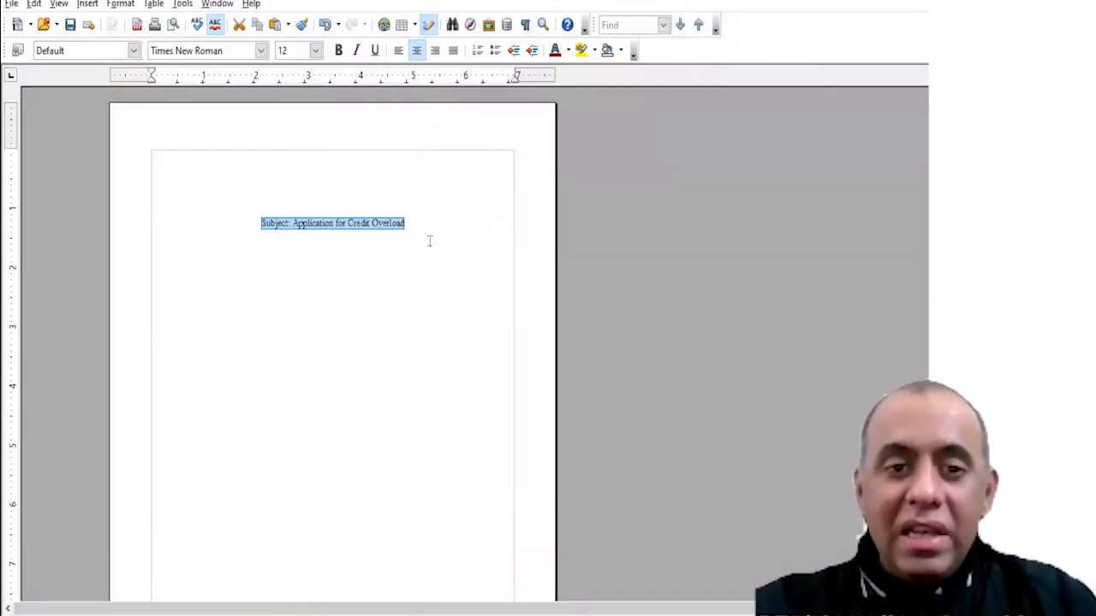
# - Add the centered line "Enter Key on the keyboard" below the subject line, separated from it by an empty line
pyautogui.click(430, 240)
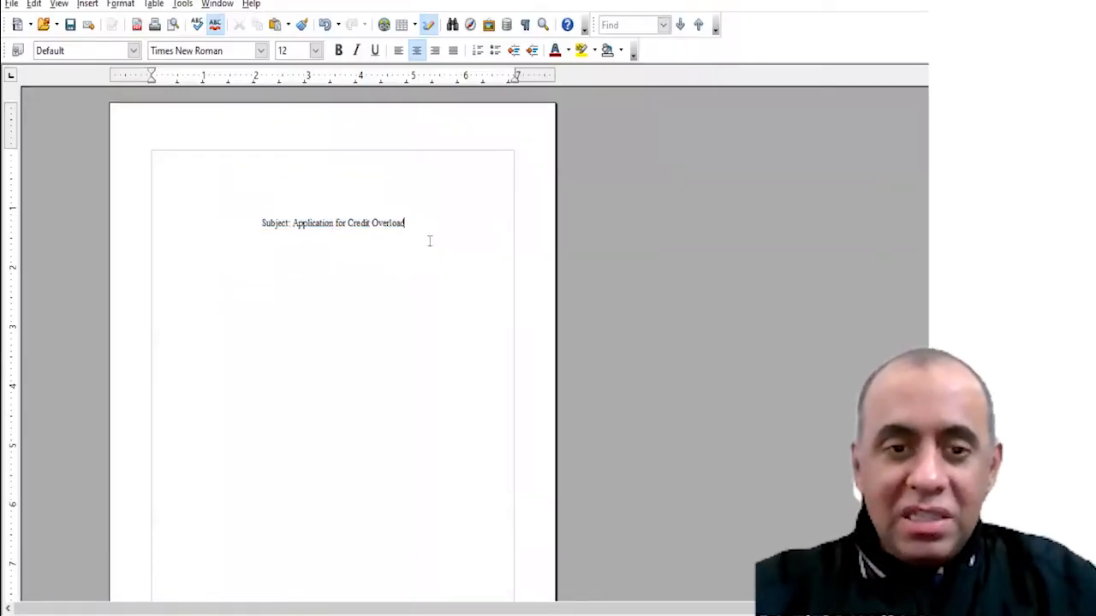
pyautogui.write('En')
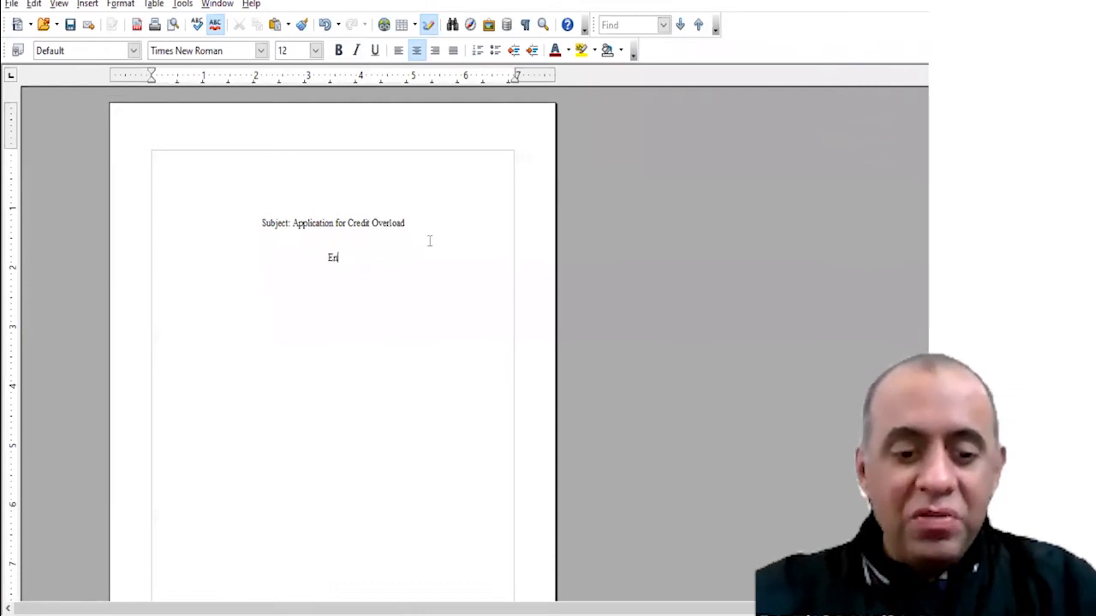
pyautogui.write('ter Key')
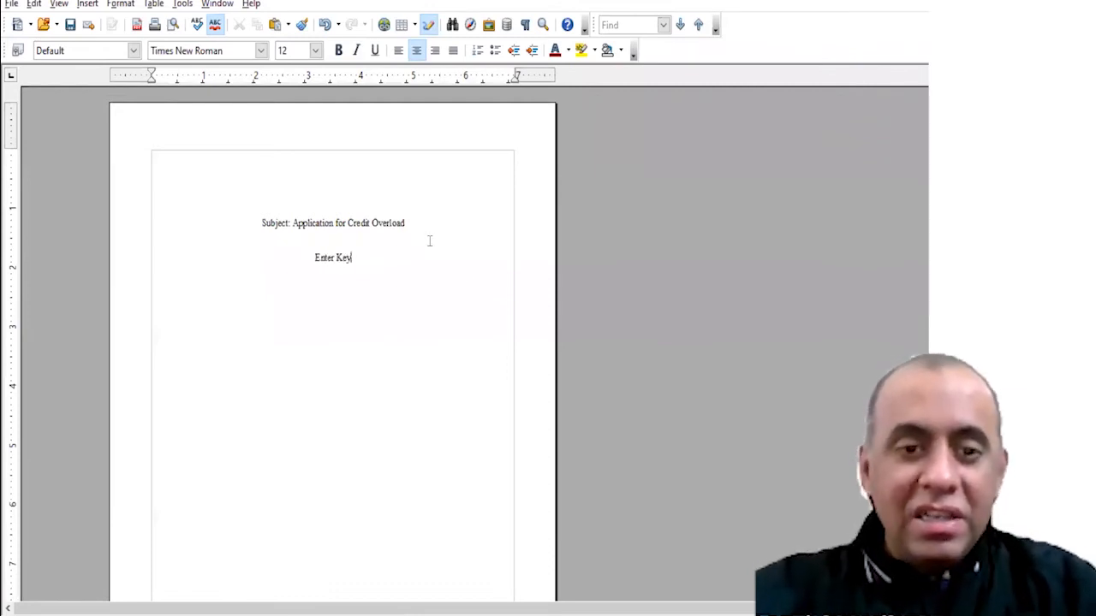
pyautogui.write(' on the keyboard')
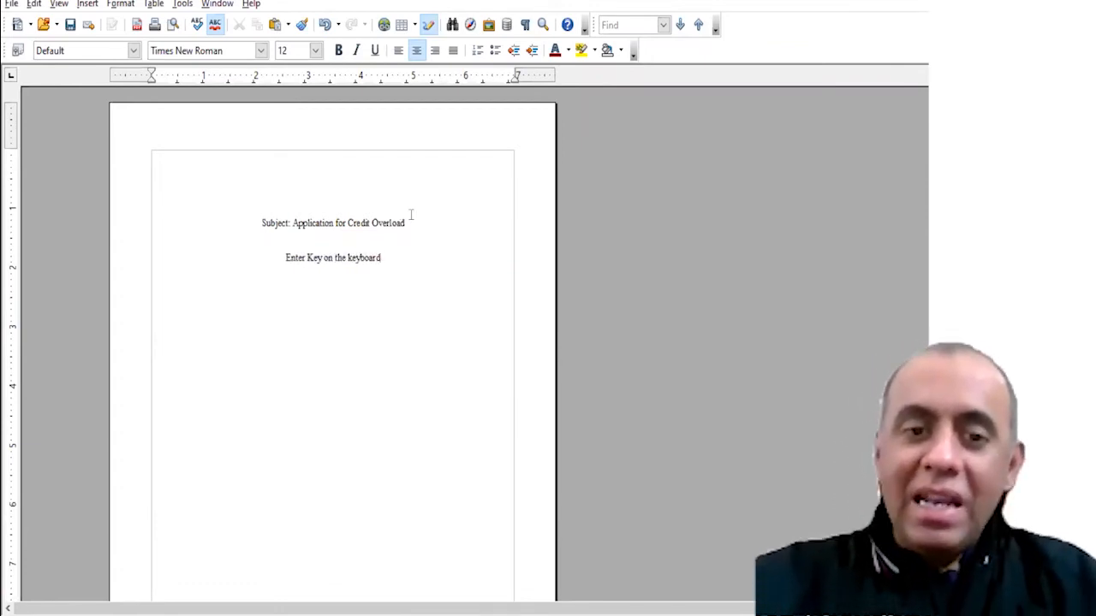
# - Insert the word "Pressing" at the start of the line "Enter Key on the keyboard"
pyautogui.click(415, 215)
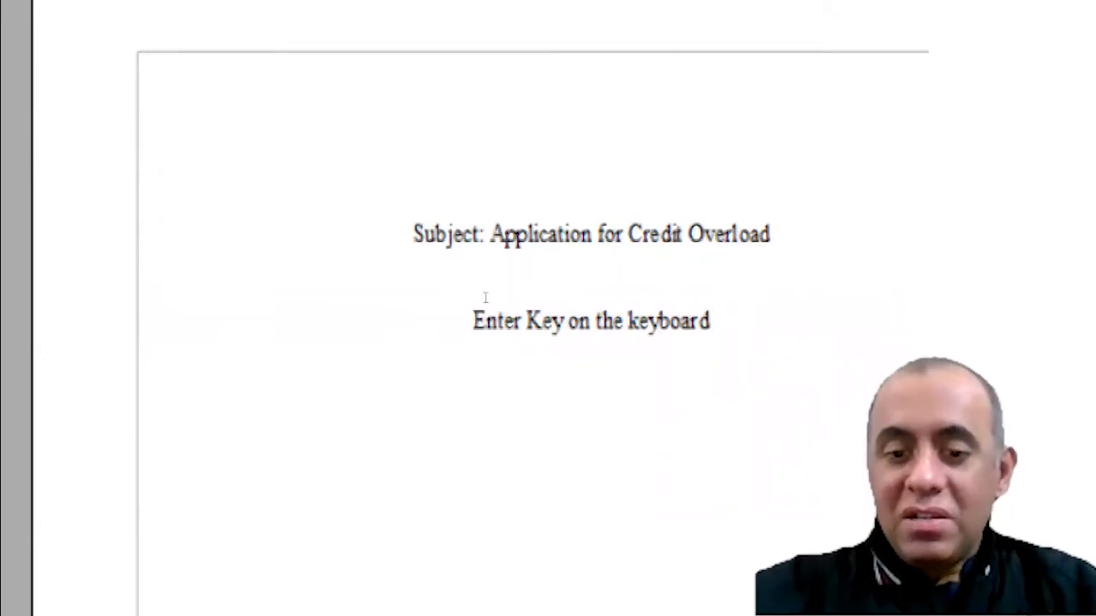
pyautogui.press('Home')
pyautogui.write('Pressing')
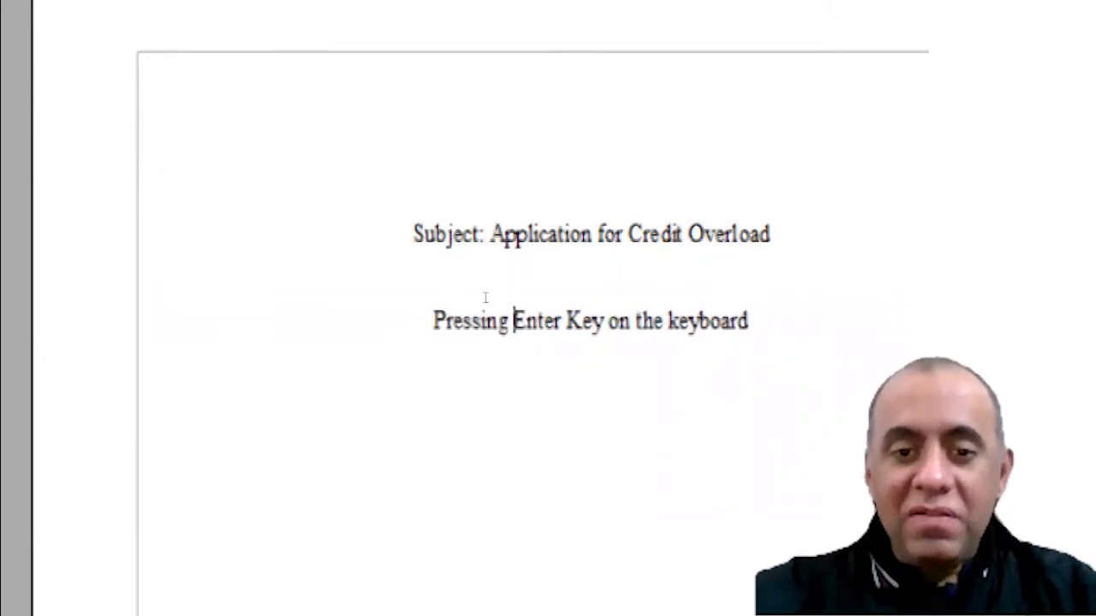
pyautogui.hotkey('ctrl', 'Right')
pyautogui.hotkey('ctrl', 'Right')
pyautogui.hotkey('ctrl', 'Right')
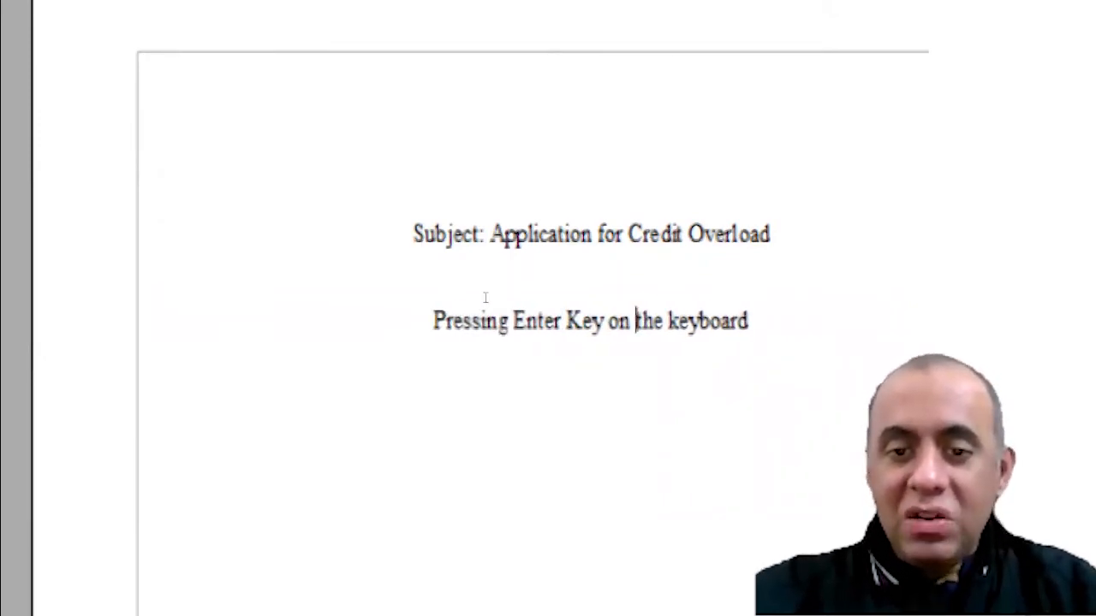
# - Append "→ creates a new Paragraph!" to the end of the line about the Enter key
pyautogui.press('End')
pyautogui.write('-->')
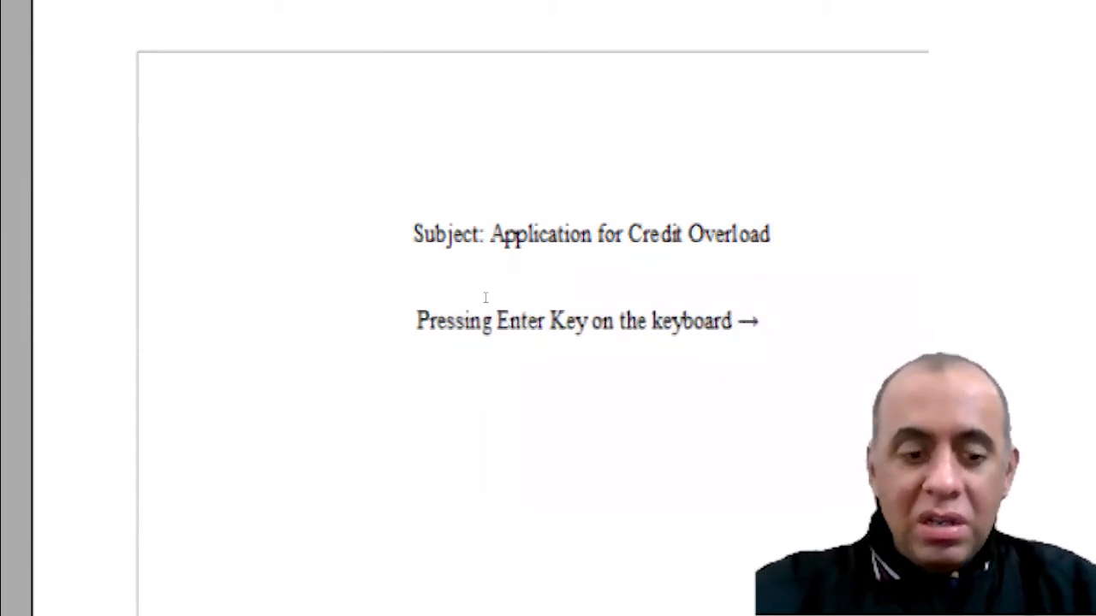
pyautogui.write('creates')
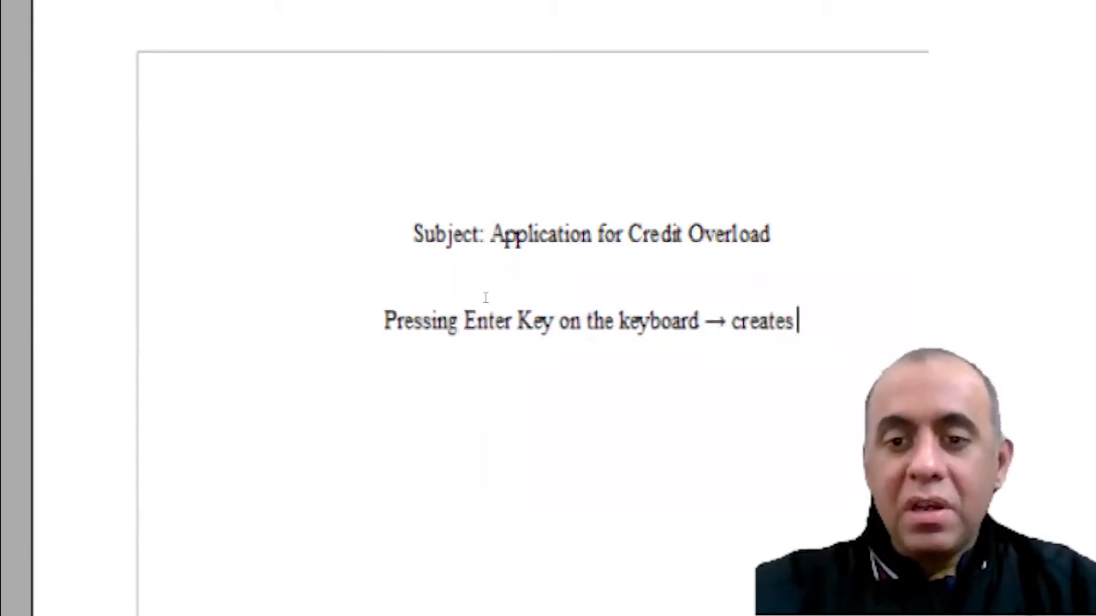
pyautogui.write(' a new Pa')
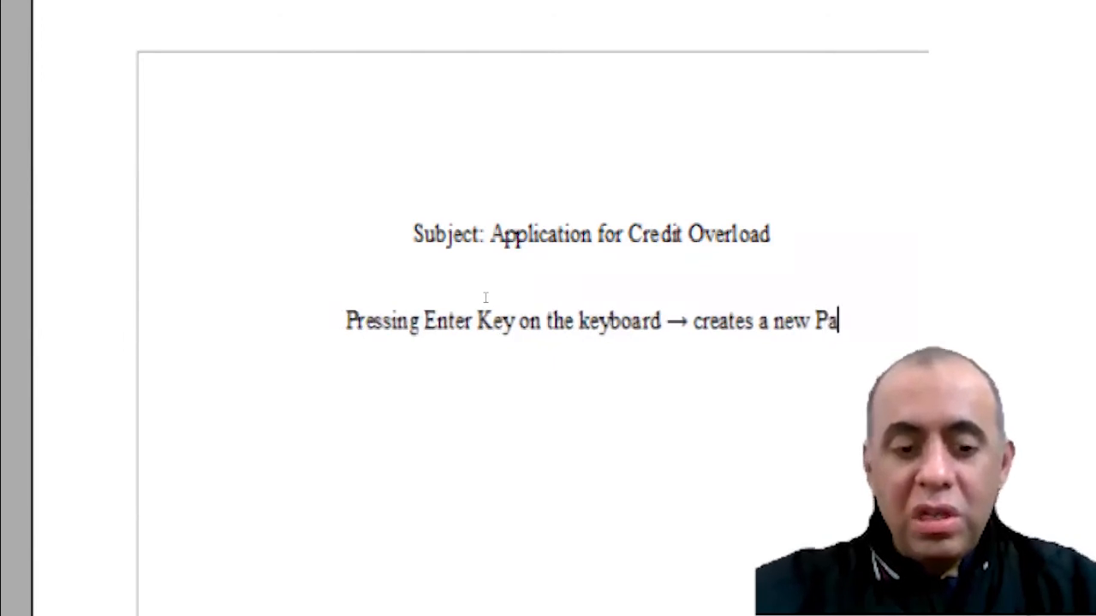
pyautogui.write('ragraph!')
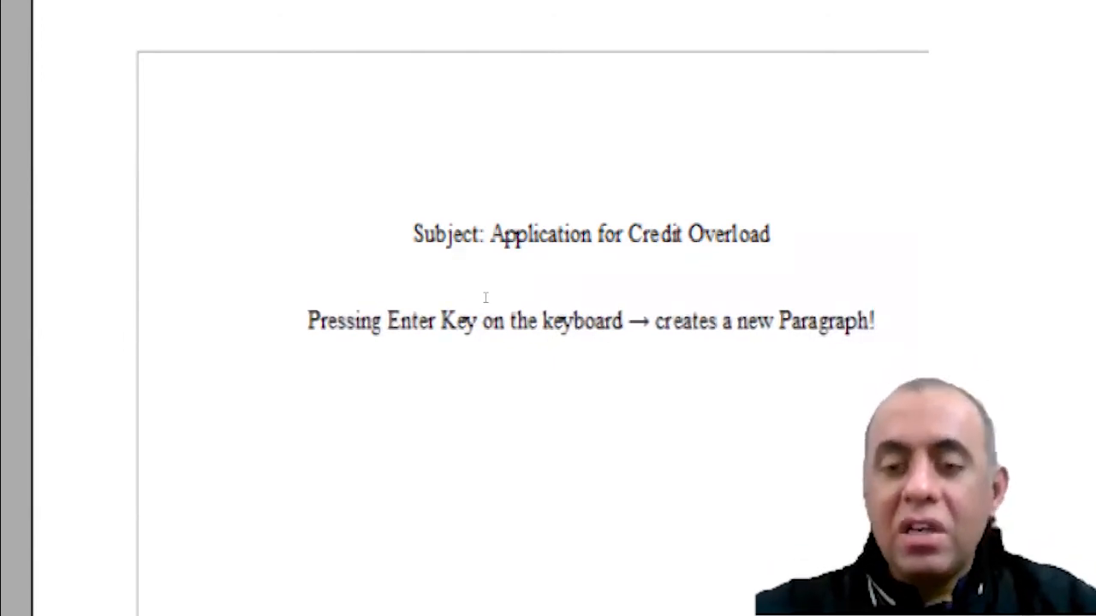
pyautogui.hotkey('shift', 'Home')
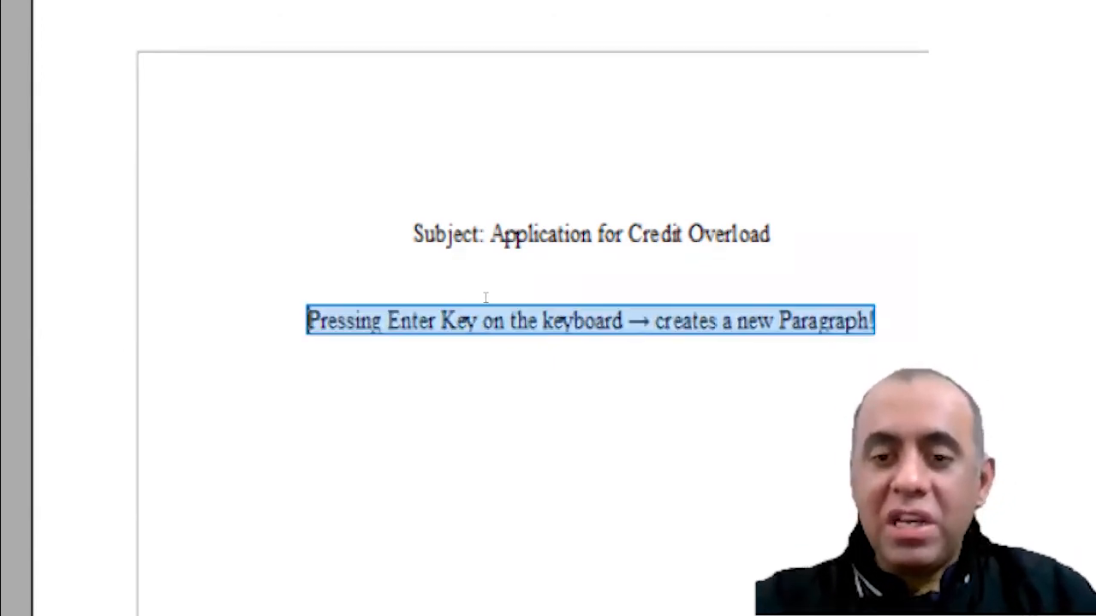
pyautogui.press('End')
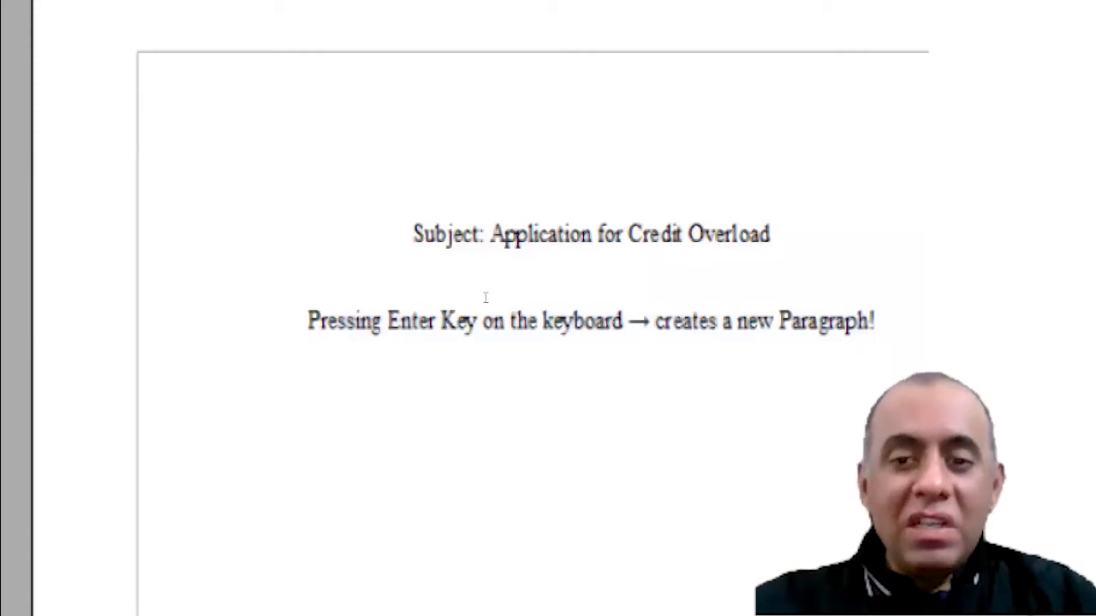
# - Enter a person's first name, left-aligned, in the empty paragraph below the subject line, and add a new paragraph after it
pyautogui.press('Up')
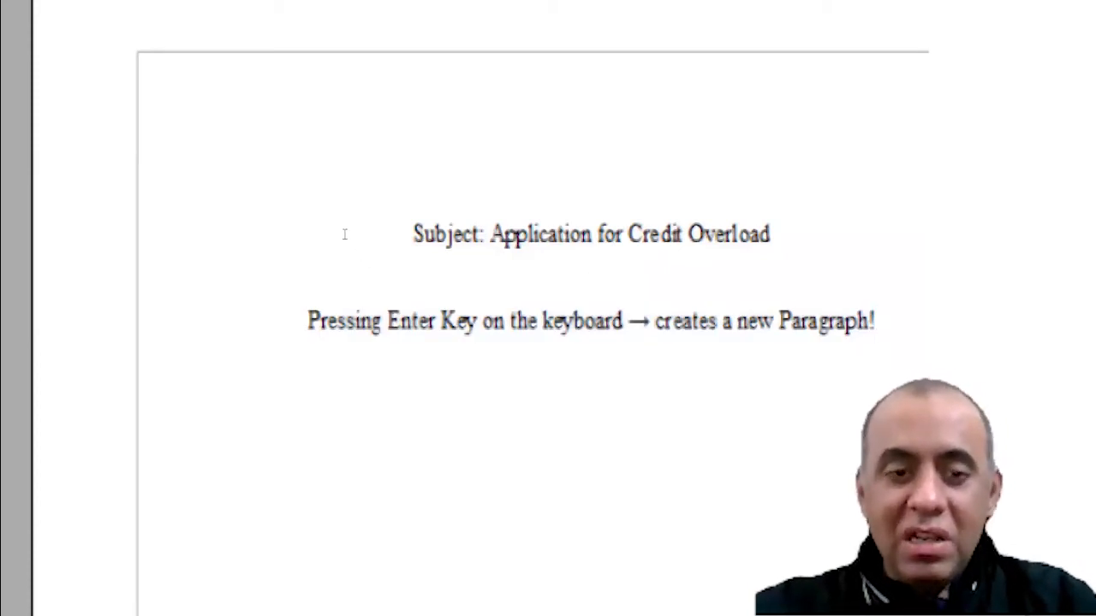
pyautogui.write('Salman')
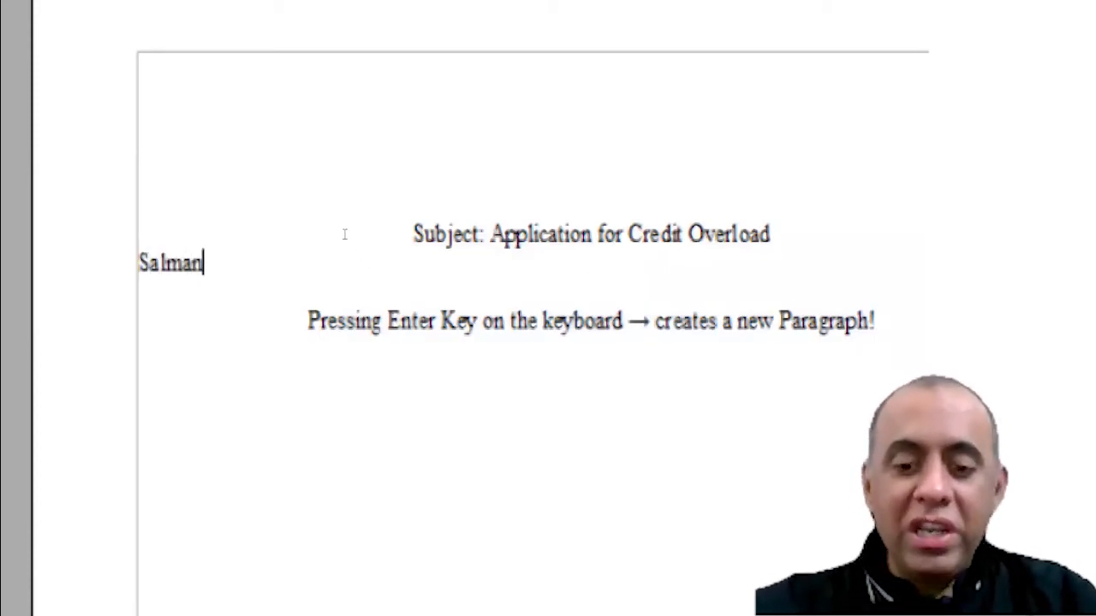
pyautogui.press('Return')
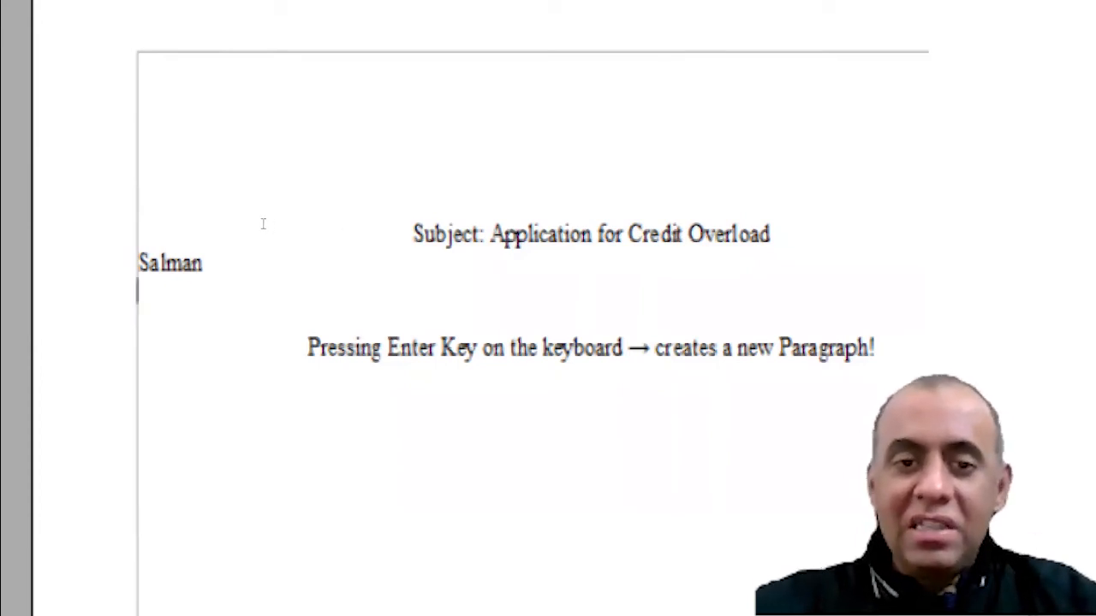
# - Examine the subject line, the name and the Enter key sentence by highlighting each as a separate paragraph with its own alignment
pyautogui.moveTo(413, 234); pyautogui.dragTo(770, 234)
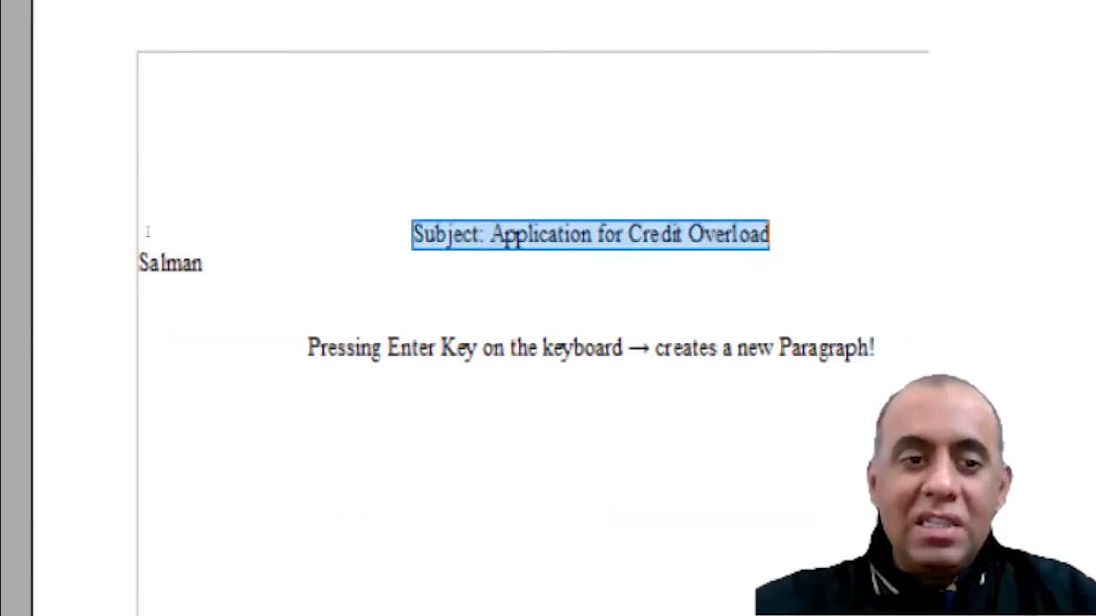
pyautogui.moveTo(156, 233); pyautogui.dragTo(180, 232)
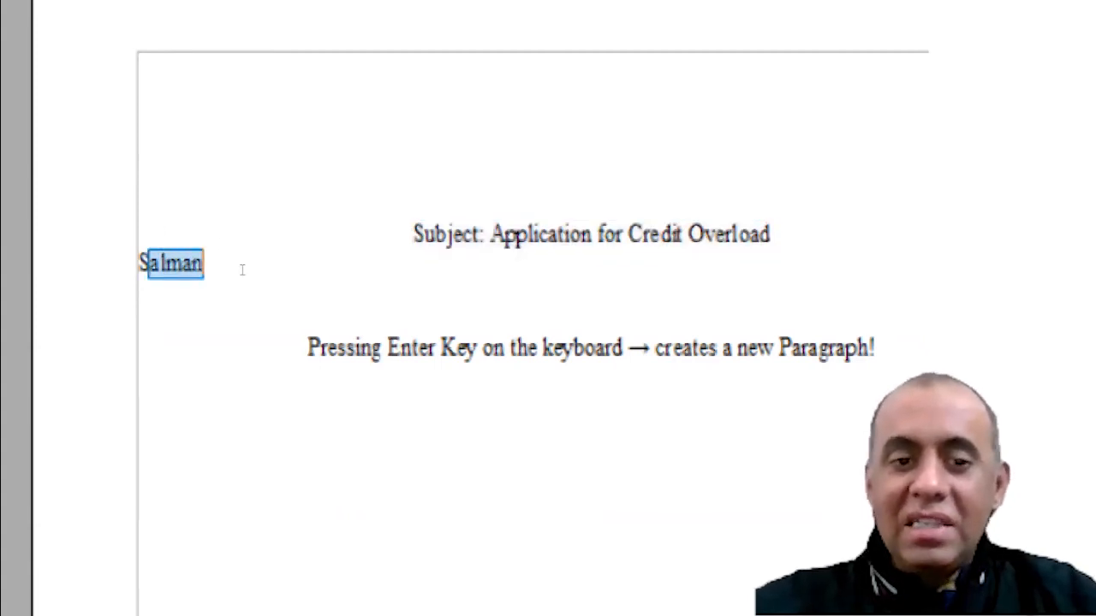
pyautogui.moveTo(240, 269); pyautogui.dragTo(464, 265)
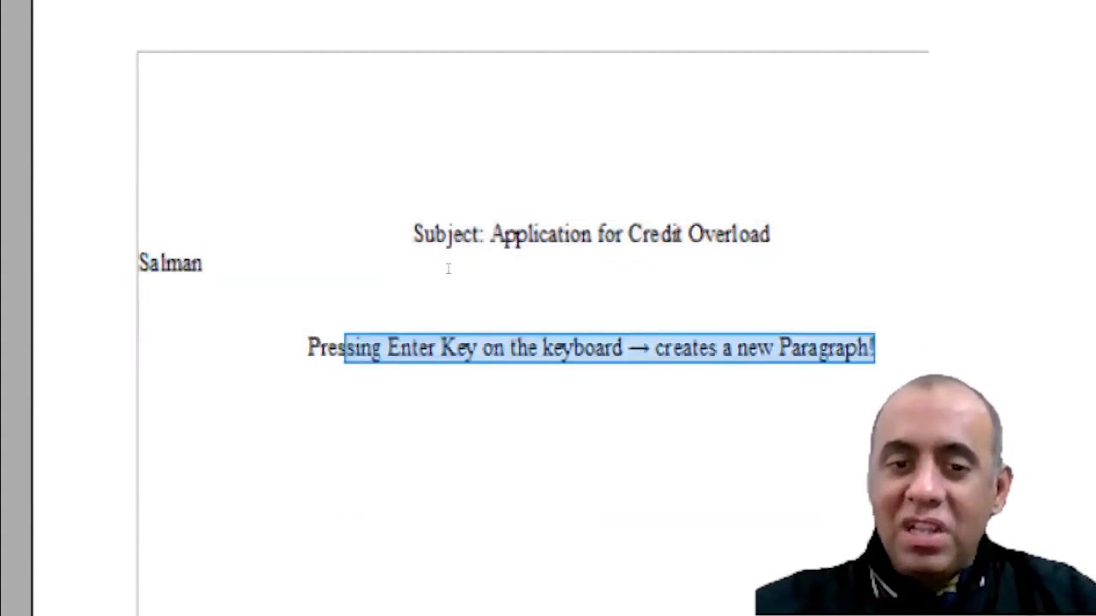
pyautogui.click(448, 268)
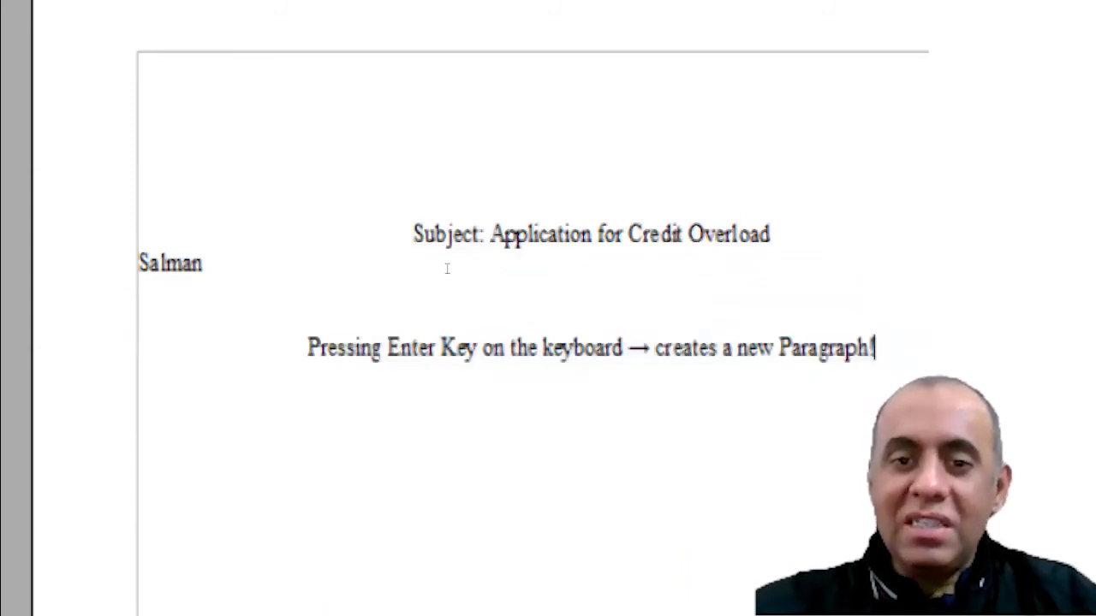
pyautogui.moveTo(296, 225); pyautogui.dragTo(250, 229)
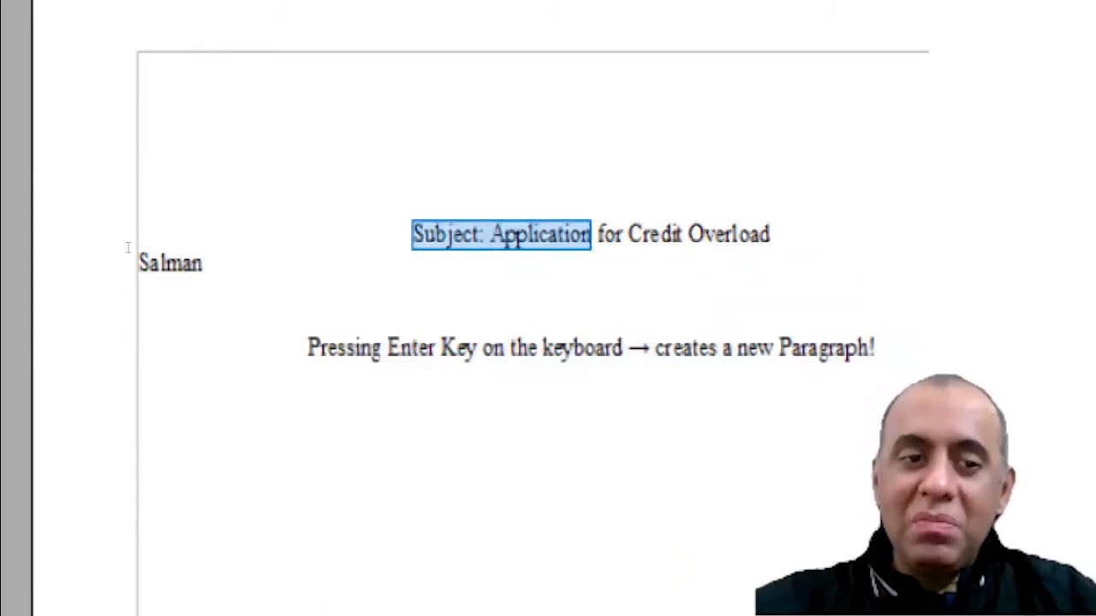
pyautogui.moveTo(160, 238); pyautogui.dragTo(181, 244)
pyautogui.click(249, 270)
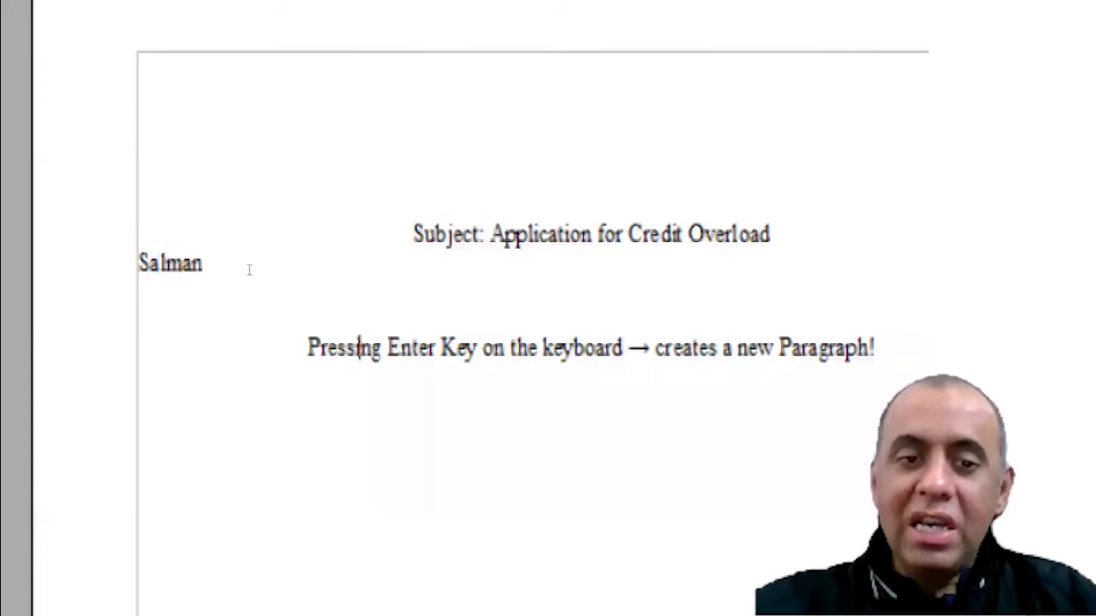
pyautogui.hotkey('shift', 'Right')
pyautogui.hotkey('shift', 'Right')
pyautogui.hotkey('shift', 'Right')
pyautogui.hotkey('shift', 'Right')
pyautogui.hotkey('shift', 'Right')
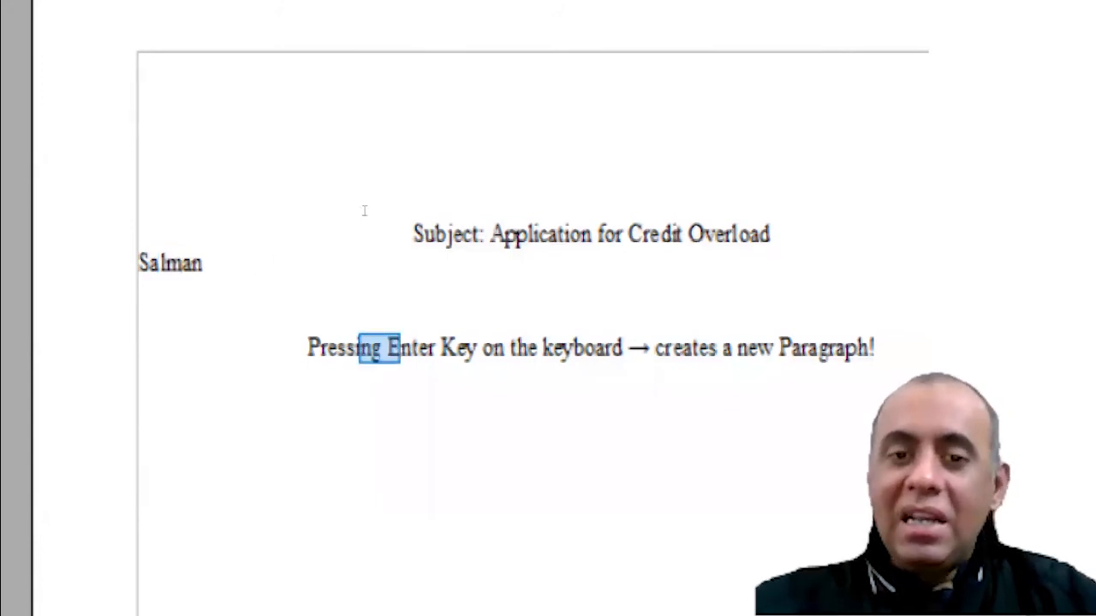
pyautogui.moveTo(403, 220); pyautogui.dragTo(264, 223)
pyautogui.doubleClick(157, 234)
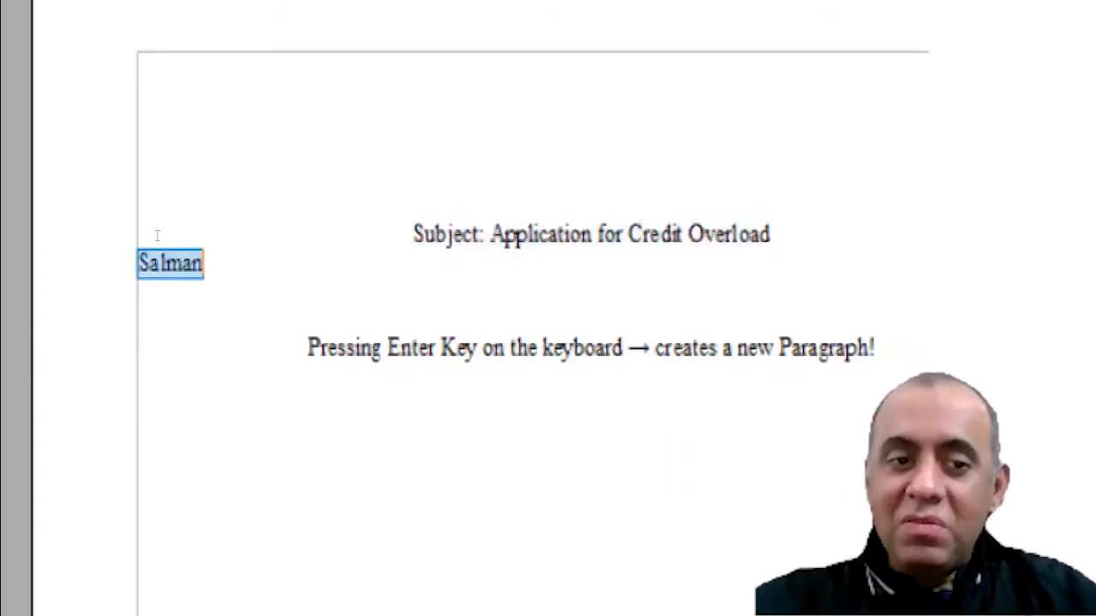
pyautogui.moveTo(308, 271); pyautogui.dragTo(350, 271)
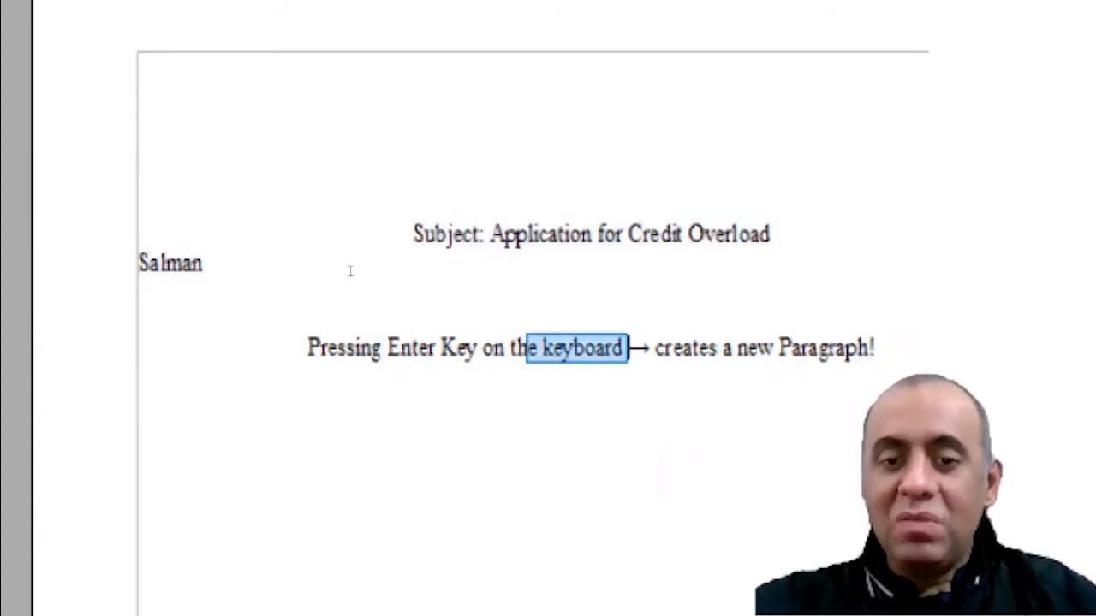
pyautogui.moveTo(310, 215); pyautogui.dragTo(340, 217)
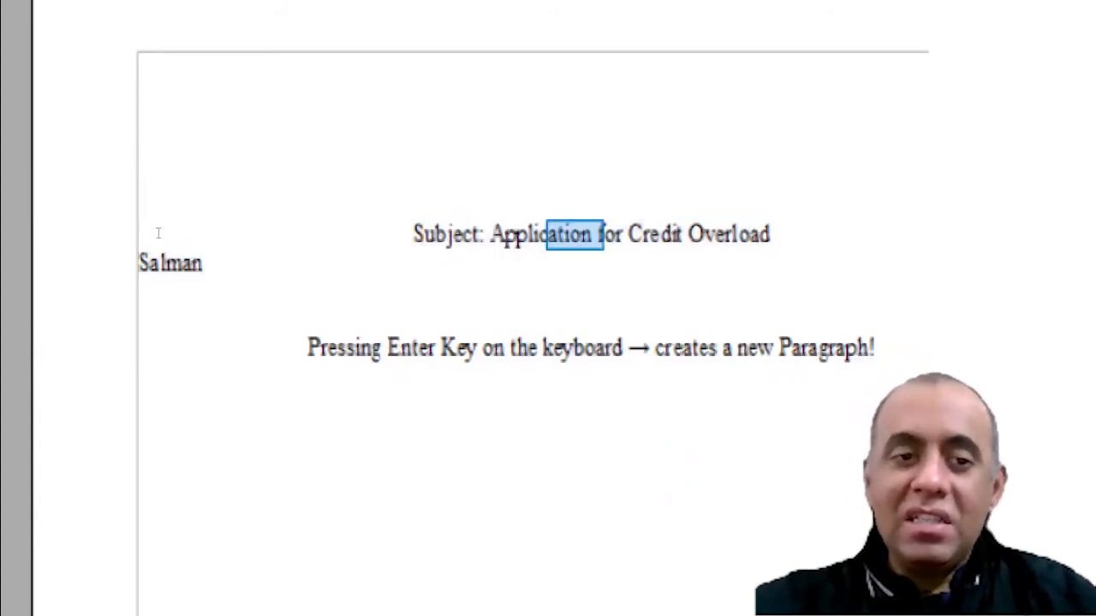
pyautogui.moveTo(157, 233); pyautogui.dragTo(183, 232)
pyautogui.moveTo(325, 269); pyautogui.dragTo(344, 270)
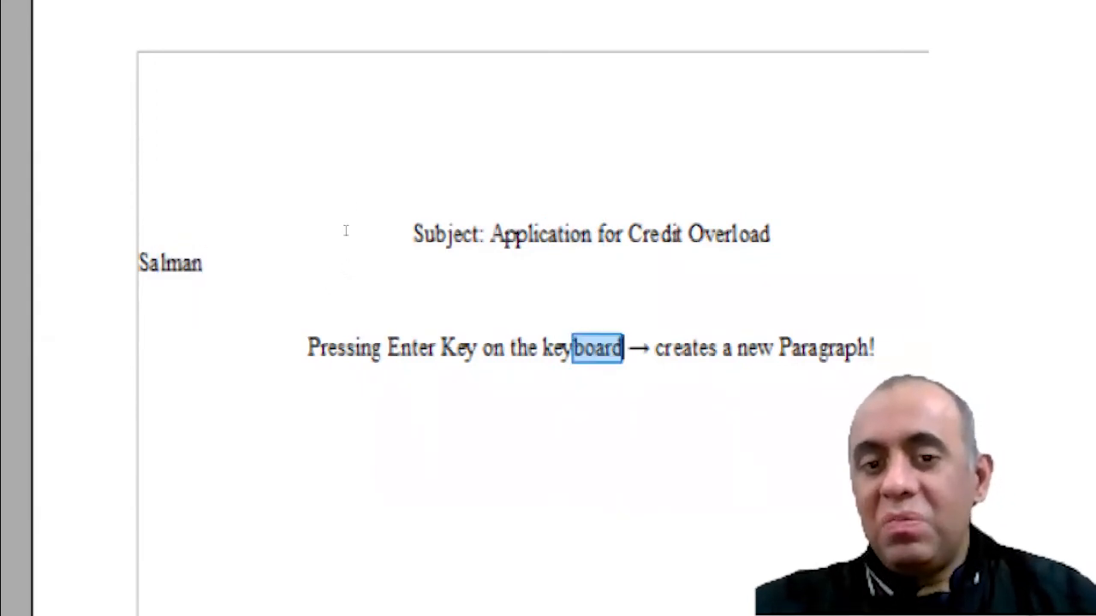
# - Toggle the display of nonprinting characters to compare the subject line and Enter key sentence with and without paragraph marks
pyautogui.moveTo(272, 220); pyautogui.dragTo(309, 267)
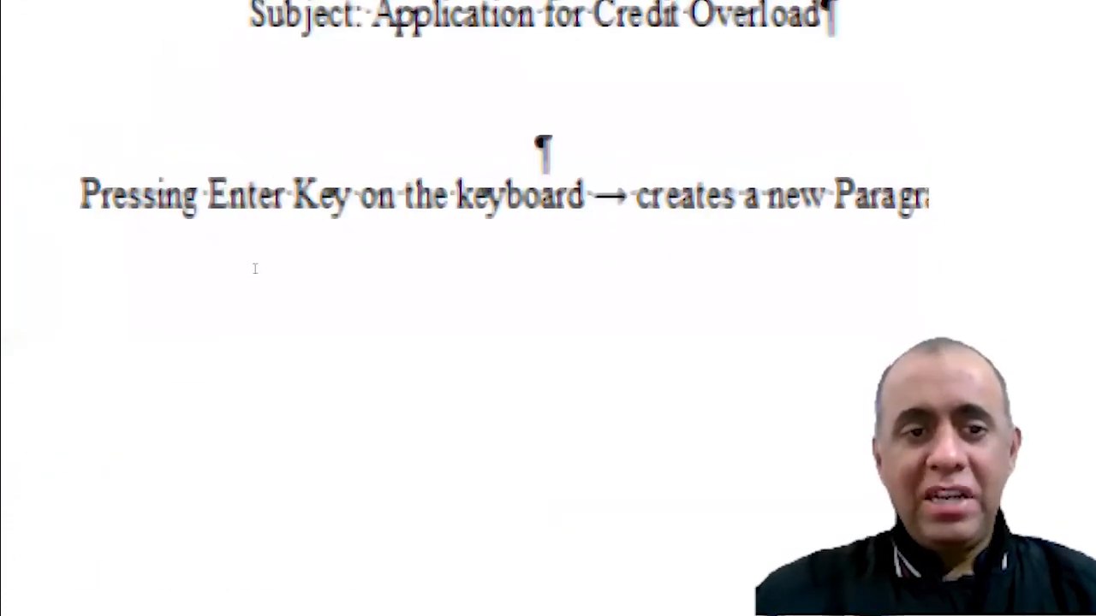
pyautogui.moveTo(257, 268); pyautogui.dragTo(290, 267)
pyautogui.moveTo(289, 268); pyautogui.dragTo(292, 268)
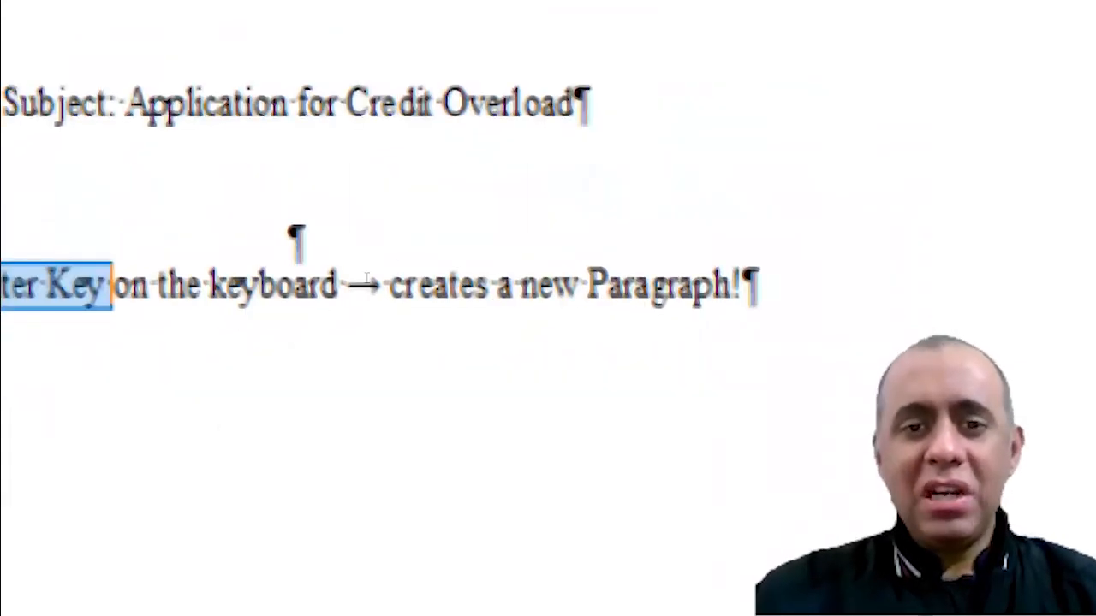
pyautogui.click(404, 223)
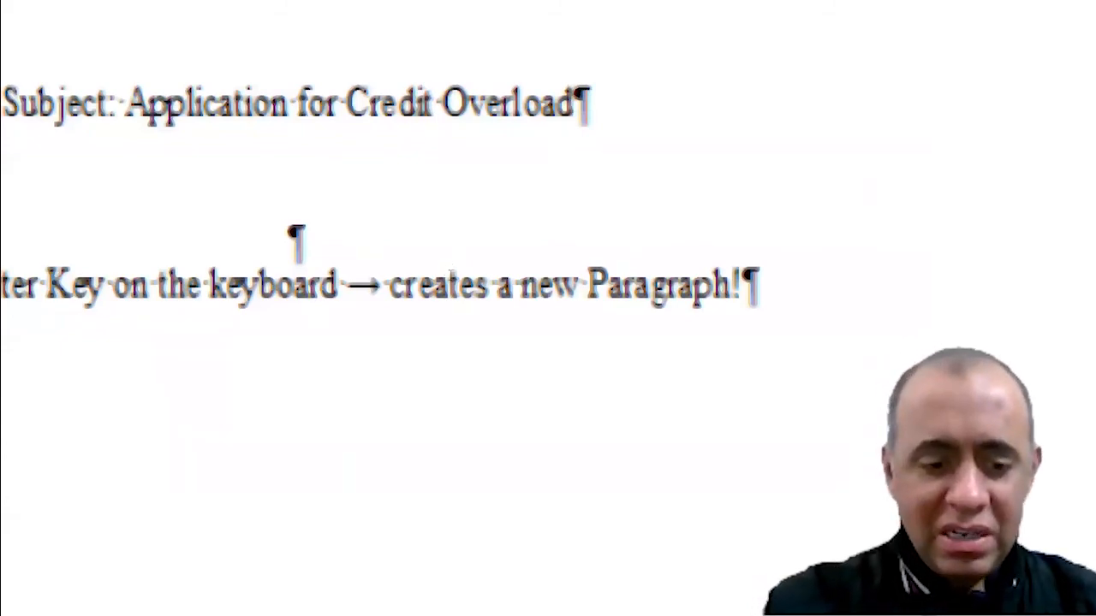
pyautogui.hotkey('ctrl', 'shift', '8')
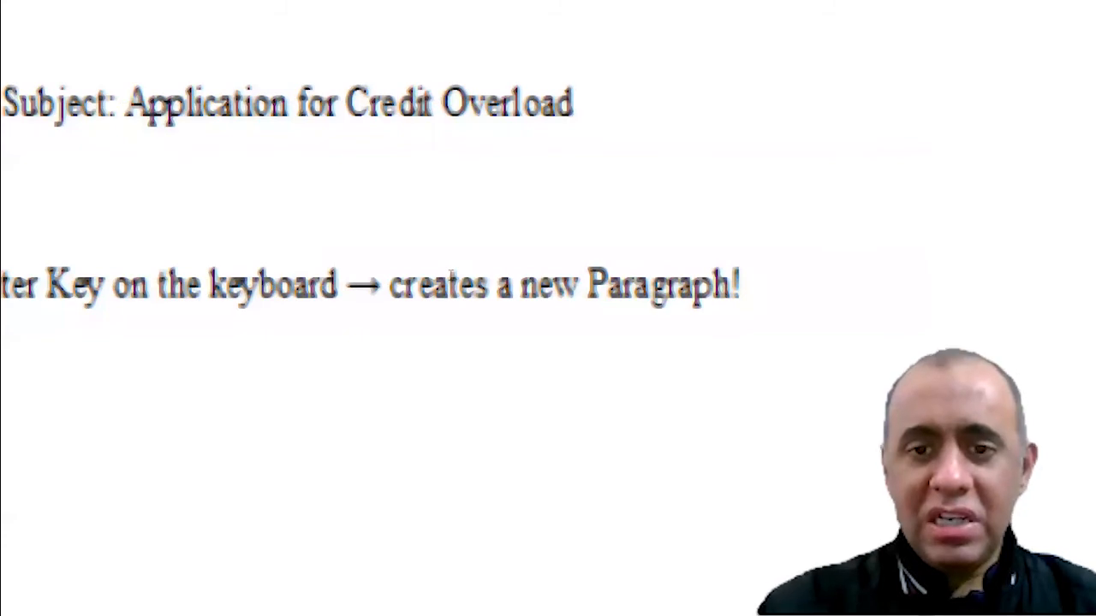
pyautogui.hotkey('ctrl', 'shift', '8')
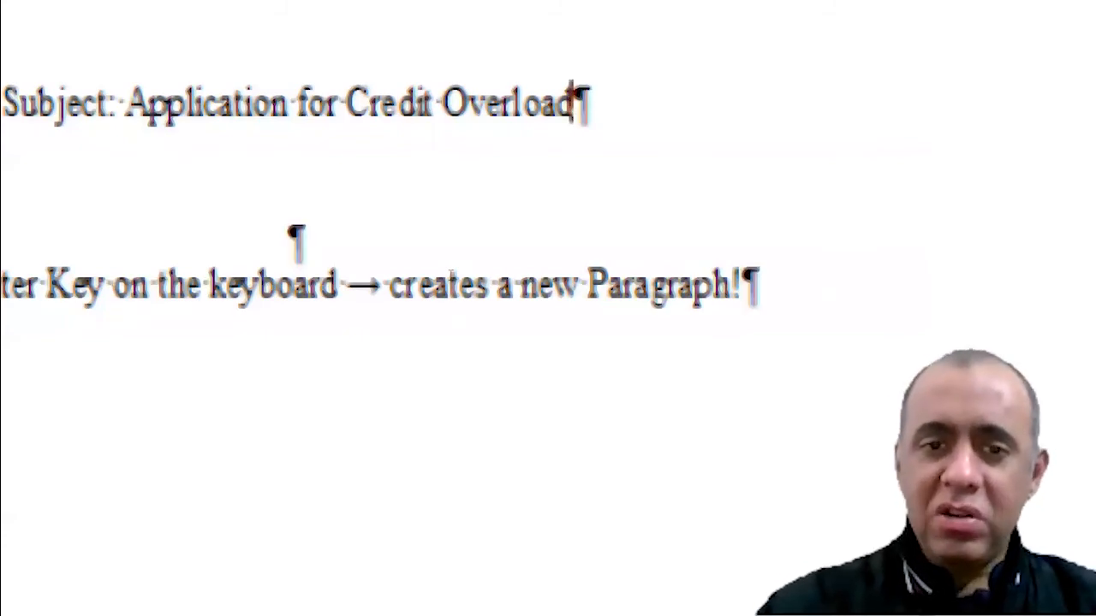
pyautogui.hotkey('ctrl', 'shift', '8')
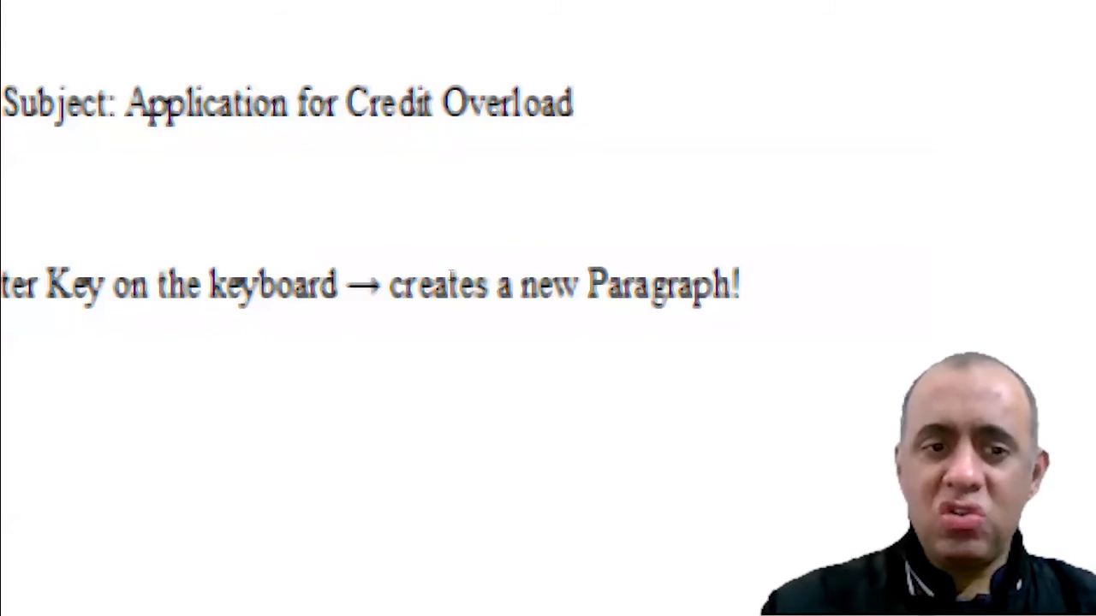
pyautogui.hotkey('ctrl', 'shift', '8')
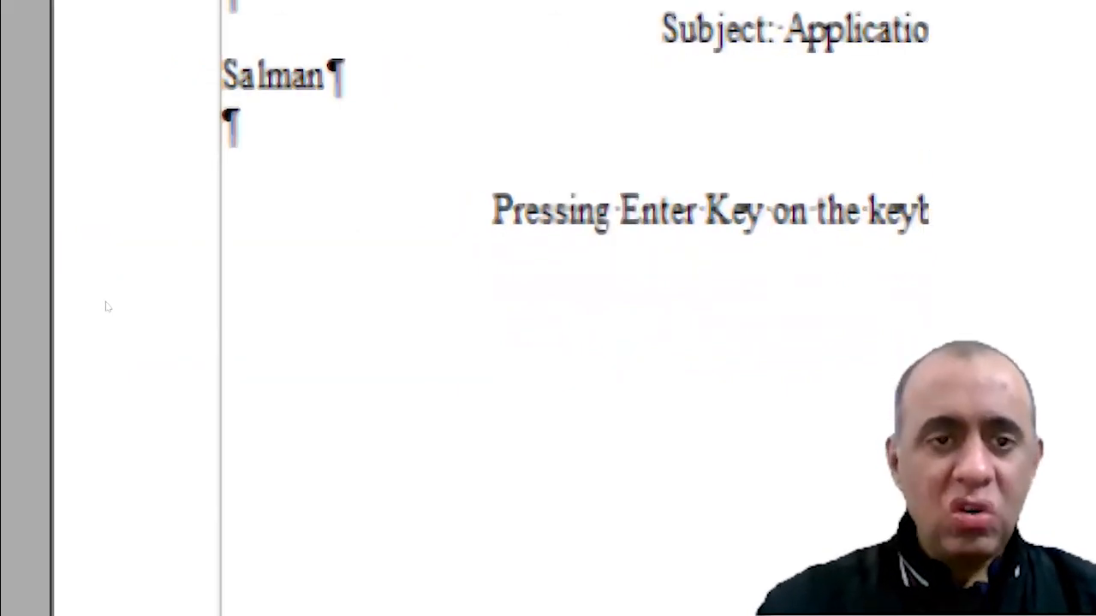
# - Delete the empty paragraphs above the subject line and between the name and the Enter key sentence
pyautogui.hotkey('ctrl', 'Home')
pyautogui.press('Delete')
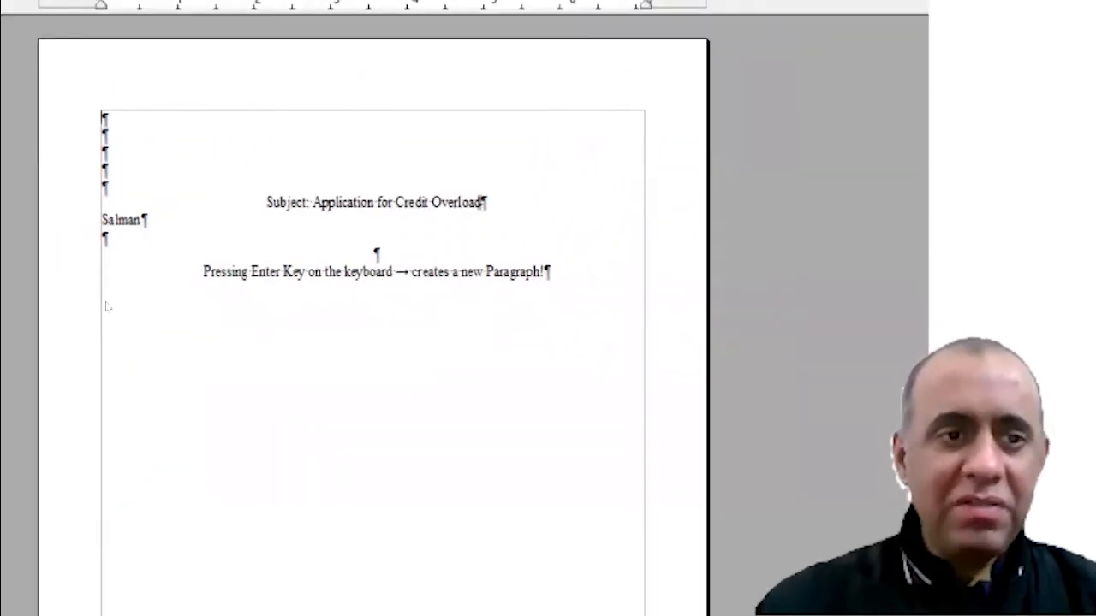
pyautogui.press('Delete')
pyautogui.press('Delete')
pyautogui.press('Delete')
pyautogui.press('Delete')
pyautogui.press('Delete')
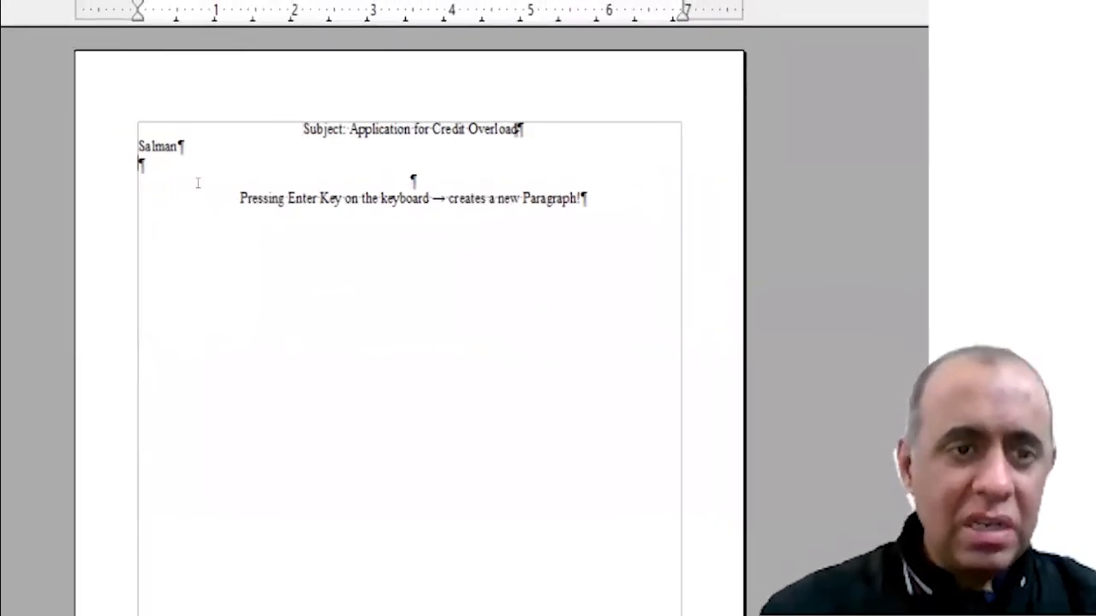
pyautogui.press('BackSpace')
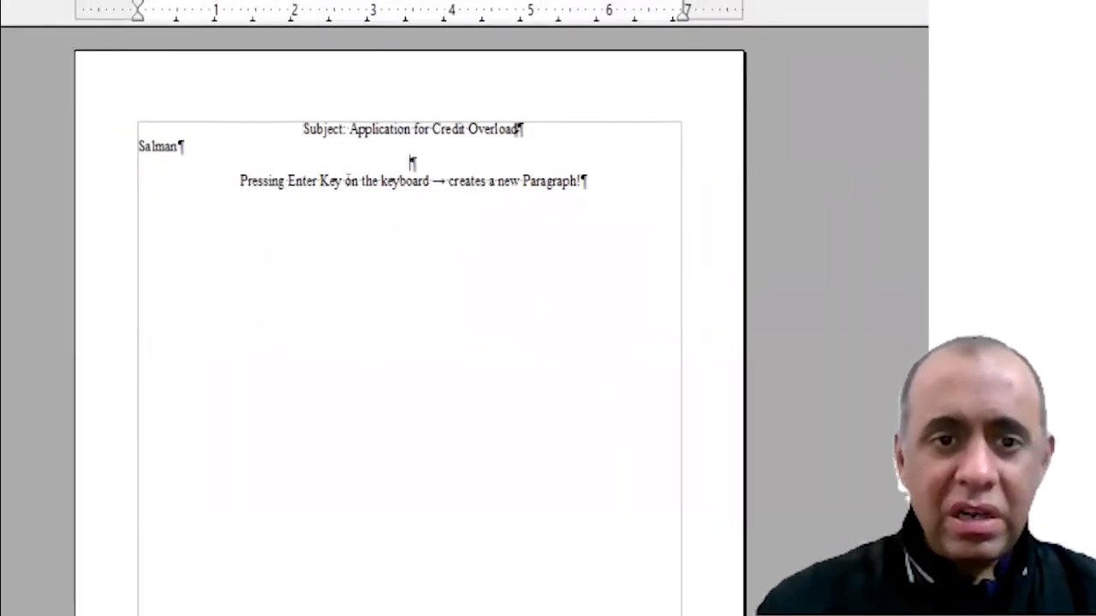
pyautogui.press('Delete')
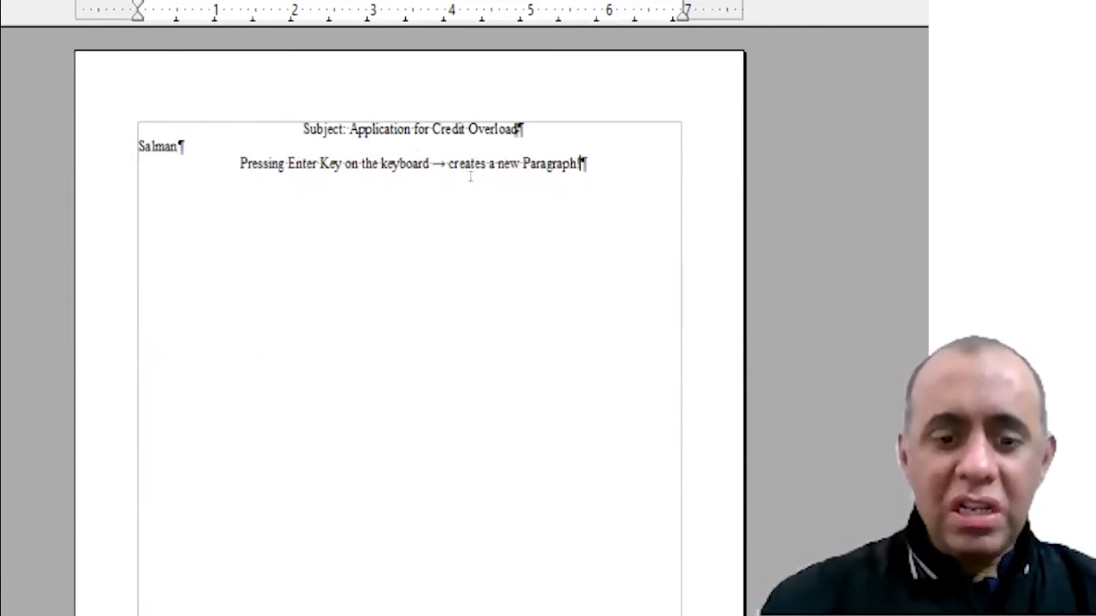
# - Hide and redisplay the nonprinting characters, and examine the paragraph marks at the ends of the three remaining paragraphs
pyautogui.hotkey('ctrl', 'F10')
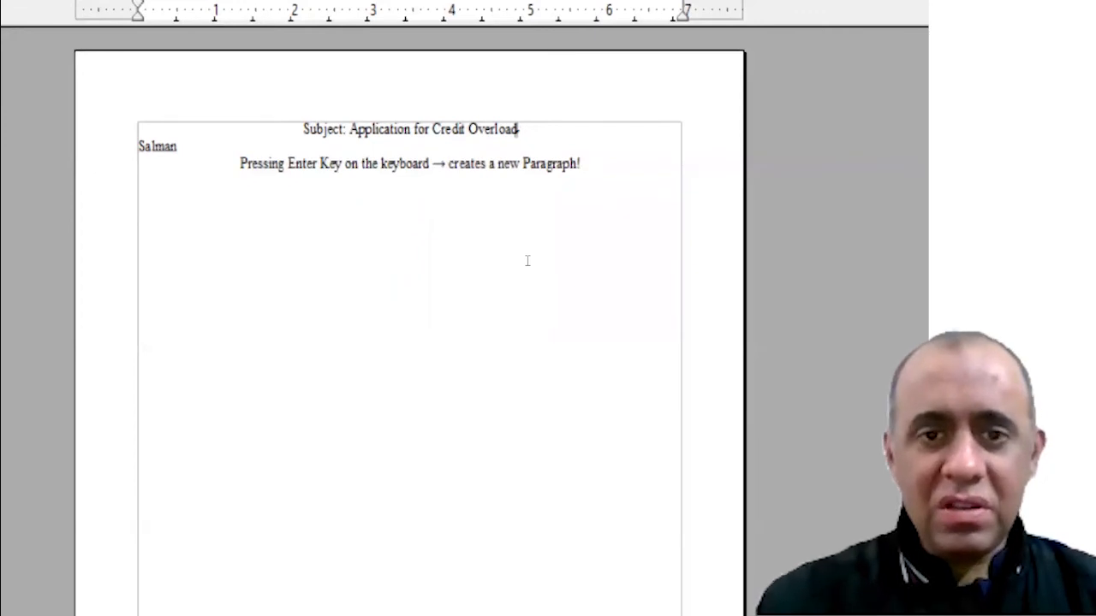
pyautogui.hotkey('ctrl', 'F10')
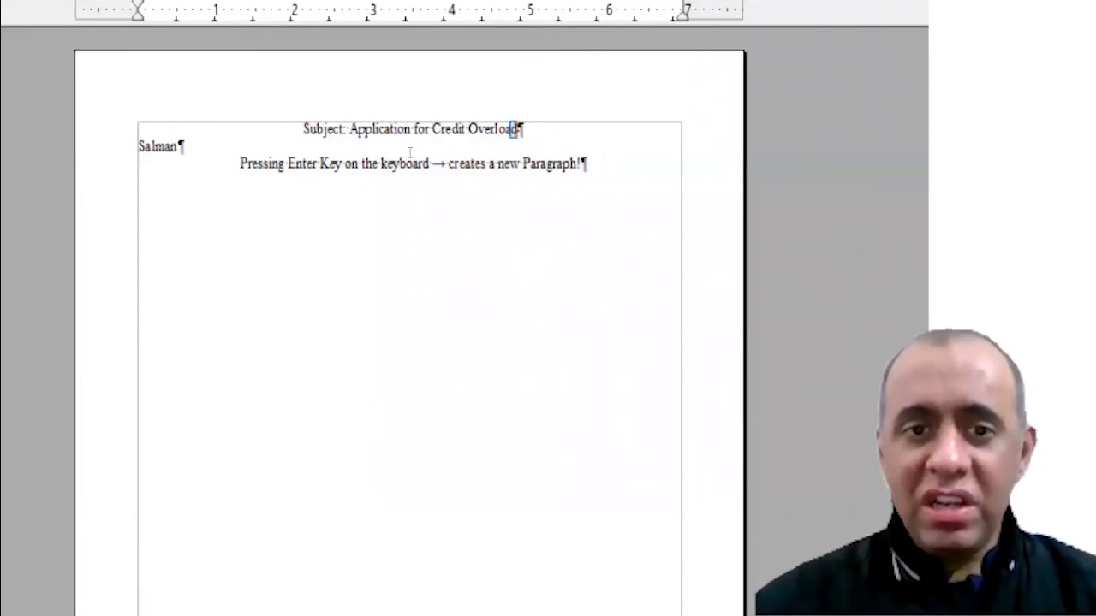
pyautogui.moveTo(176, 165); pyautogui.dragTo(186, 163)
pyautogui.moveTo(439, 180); pyautogui.dragTo(450, 180)
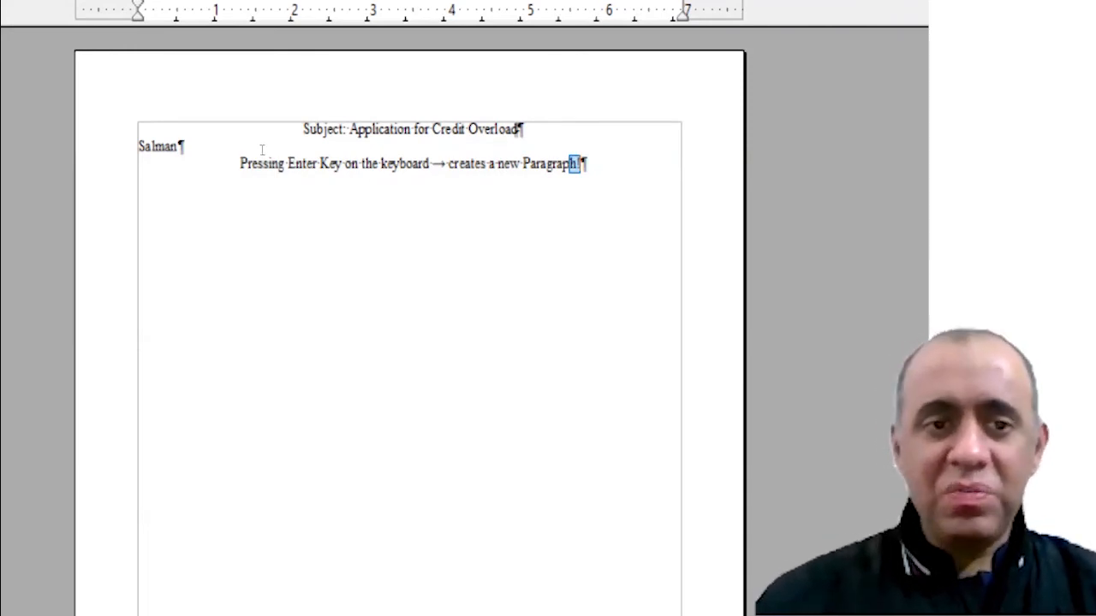
# - Add a new paragraph below the Enter key sentence reading "I am ust typing a new pragraph for demonstartiona"
pyautogui.press('End')
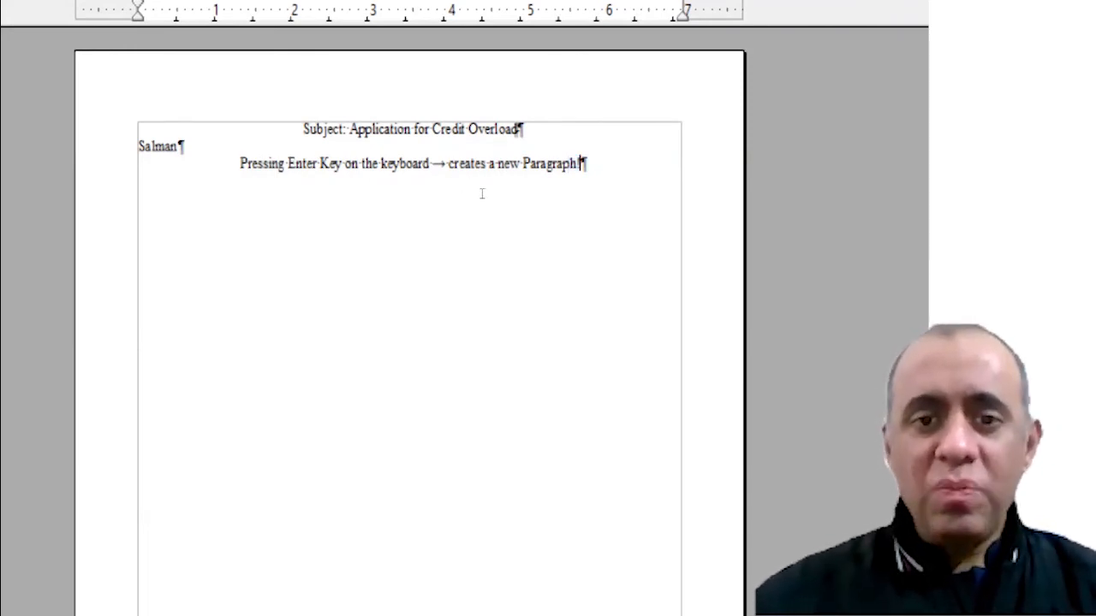
pyautogui.press('Return')
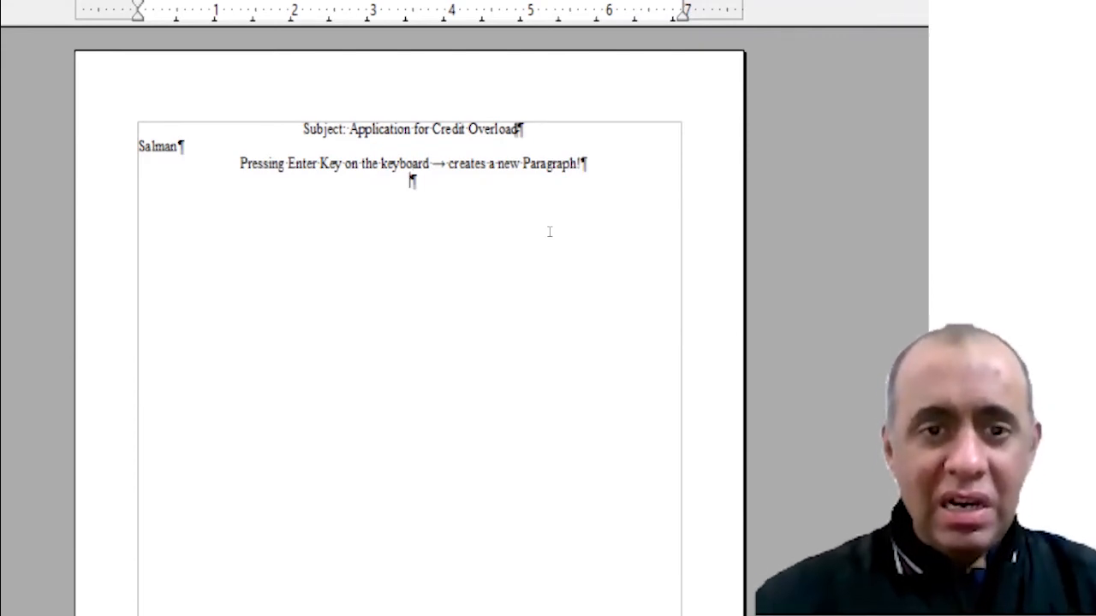
pyautogui.write('I am ust typing a new pragraph for de')
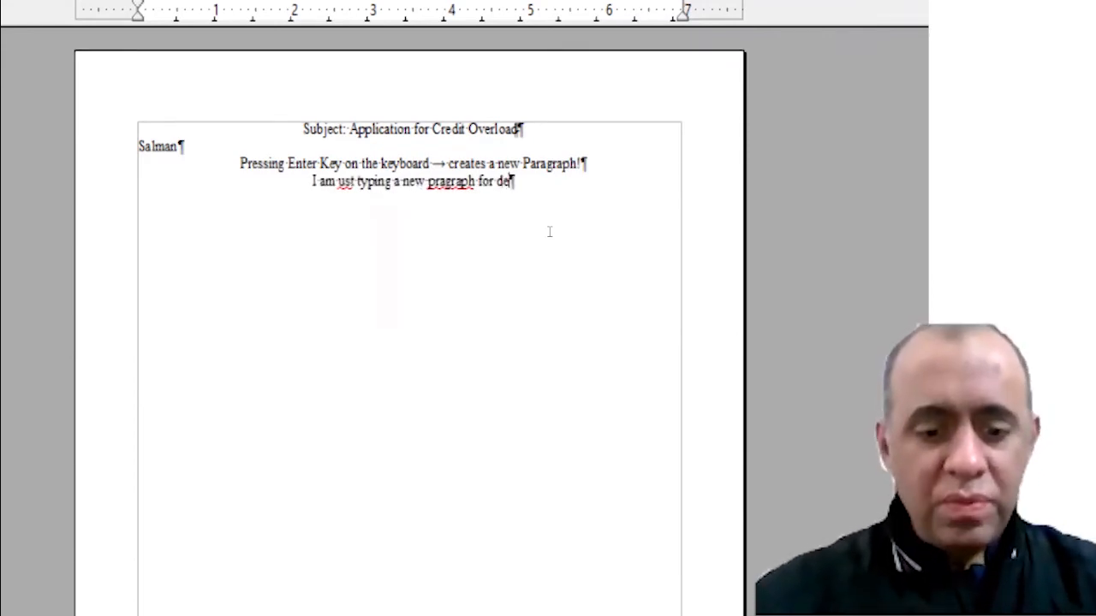
pyautogui.write('monstartiona')
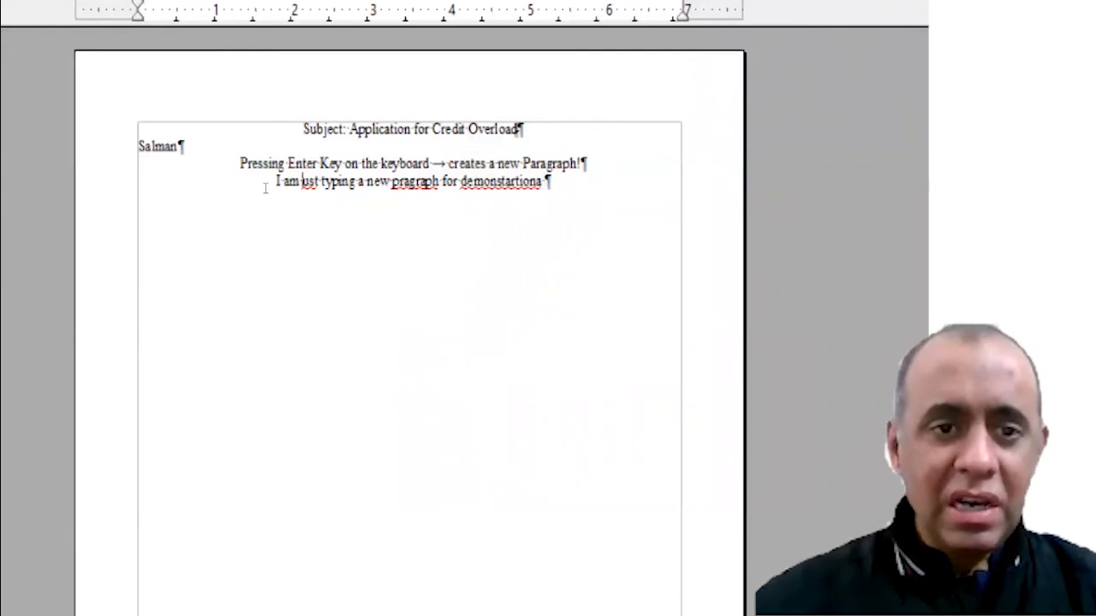
# - Check the spelling suggestions for "ust" in the new paragraph and delete the misspelled word
pyautogui.hotkey('shift', 'F10')
pyautogui.press('Down')
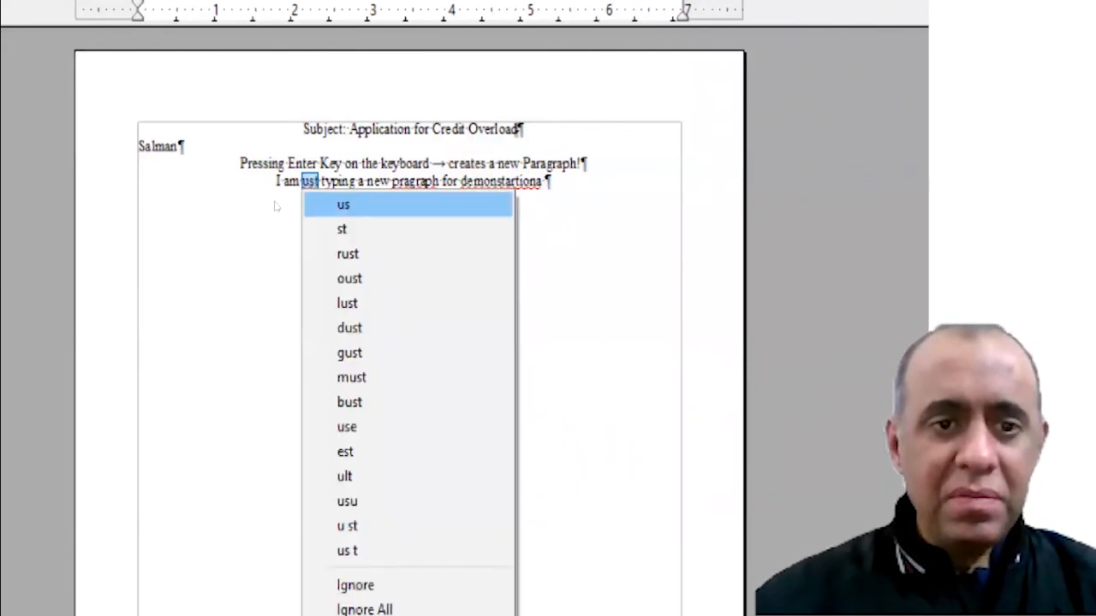
pyautogui.press('Escape')
pyautogui.write('j')
pyautogui.hotkey('ctrl', 'shift', 'Right')
pyautogui.press('Delete')
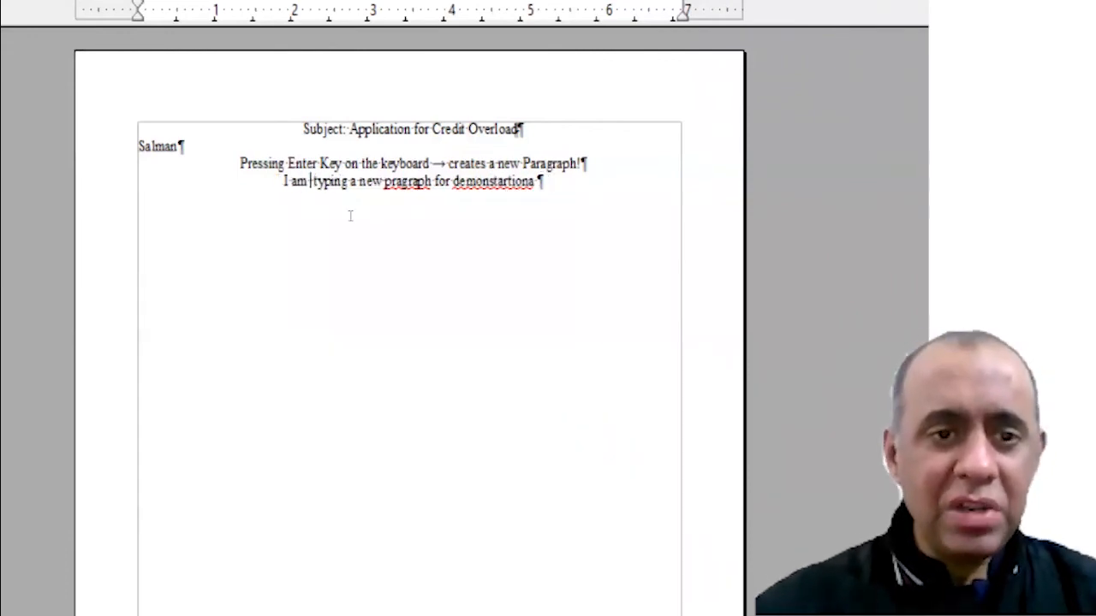
# - Correct "pragraph" to "paragraph" and "demonstartiona" to "demonstration" using the spelling suggestions
pyautogui.hotkey('ctrl', 'Right')
pyautogui.hotkey('ctrl', 'Right')
pyautogui.hotkey('ctrl', 'Right')
pyautogui.hotkey('shift', 'F10')
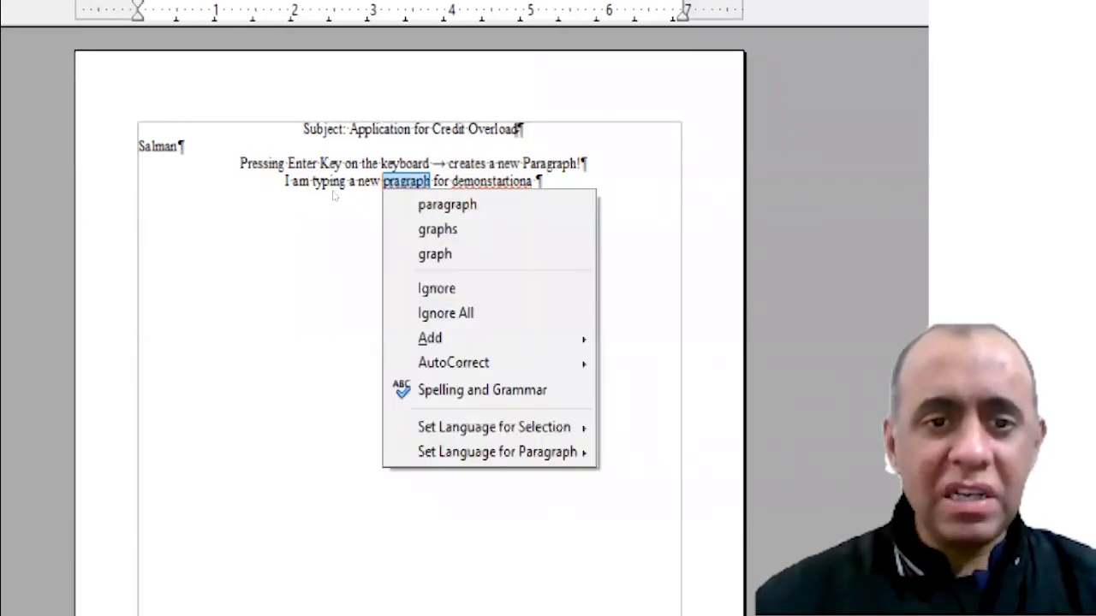
pyautogui.press('Down')
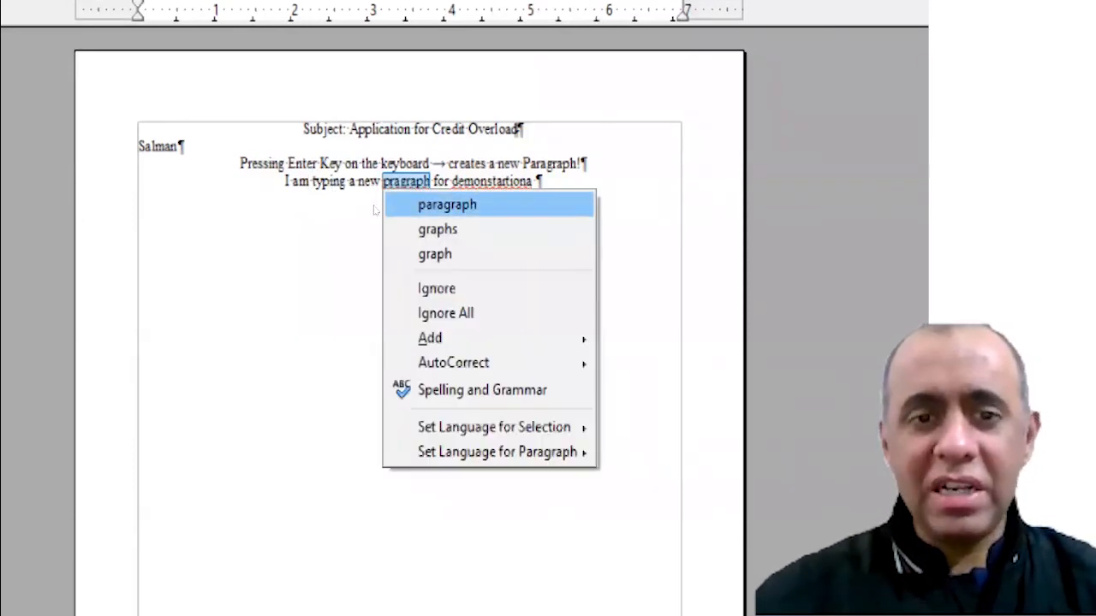
pyautogui.press('Return')
pyautogui.hotkey('ctrl', 'Right')
pyautogui.hotkey('ctrl', 'Right')
pyautogui.hotkey('shift', 'F10')
pyautogui.press('Down')
pyautogui.press('Return')
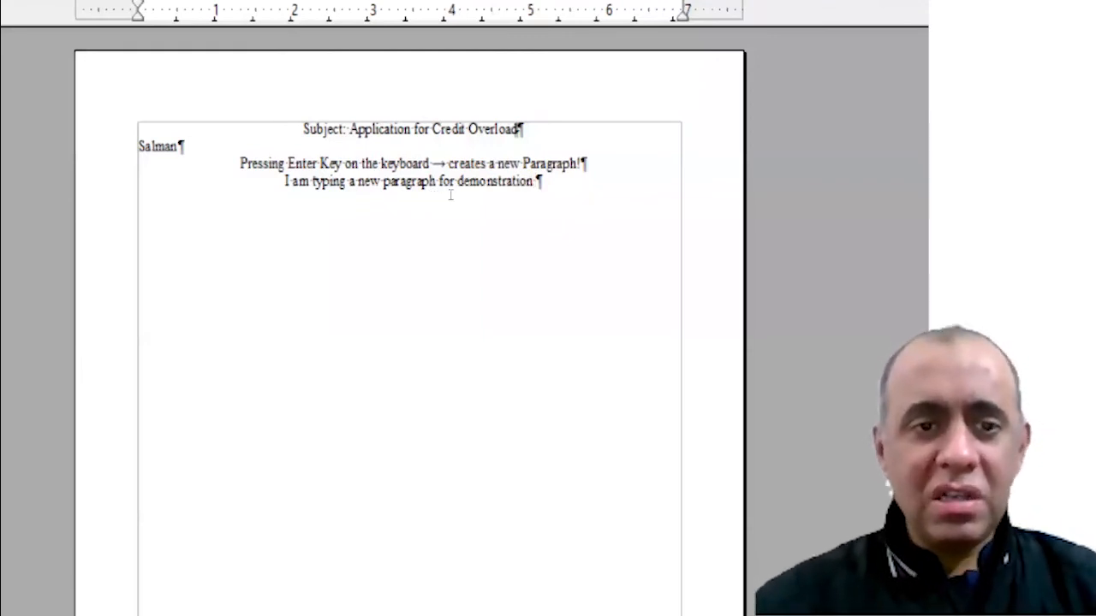
# - Insert the word "just" between "I am" and "typing" in the last paragraph
pyautogui.press('Home')
pyautogui.press('Right')
pyautogui.press('Right')
pyautogui.press('Right')
pyautogui.press('Right')
pyautogui.press('Right')
pyautogui.write('just')
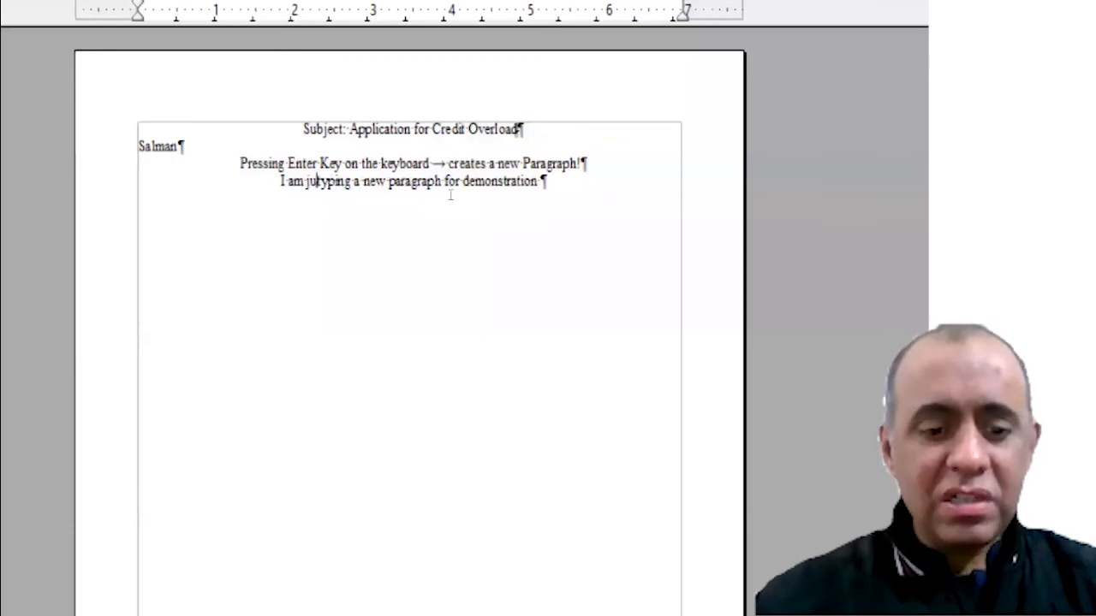
# - Append "of paragraph properties" to the end of the last paragraph, correcting the misspelled words
pyautogui.press('End')
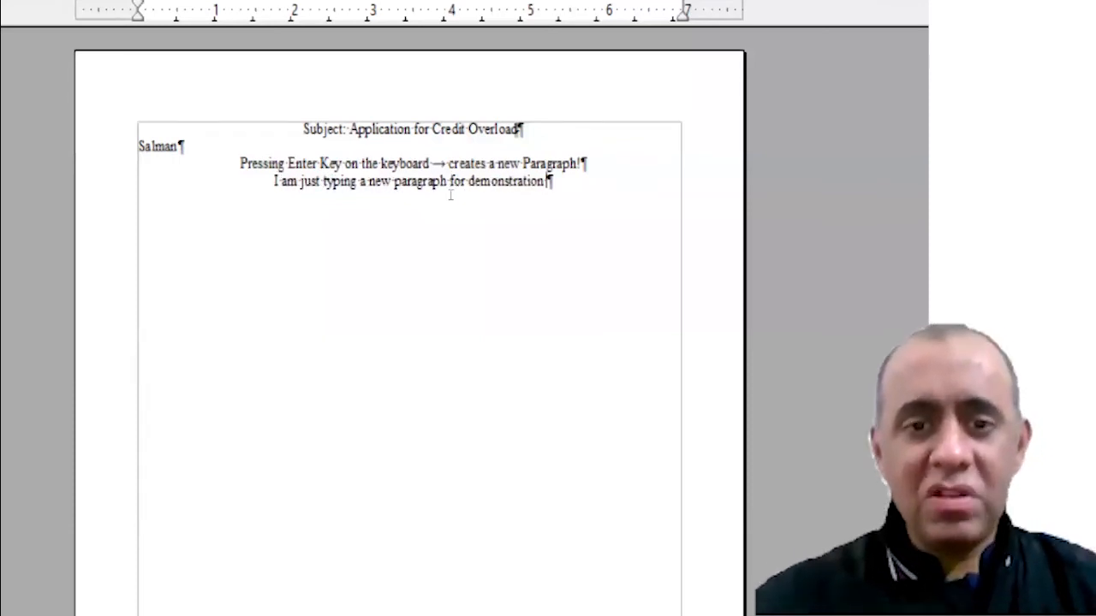
pyautogui.write('of paragrapoh')
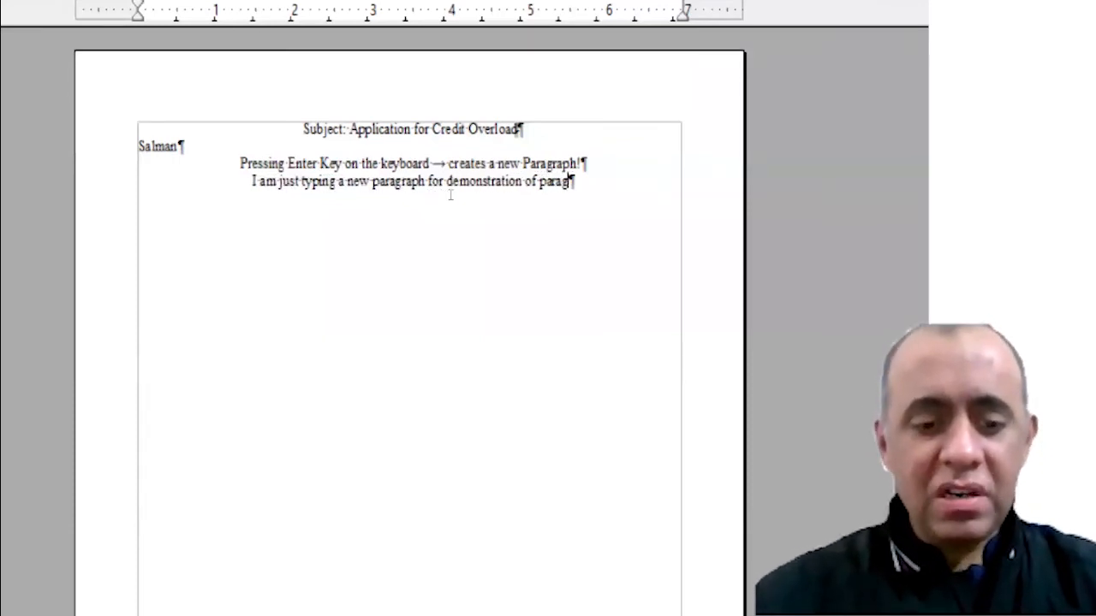
pyautogui.press('BackSpace')
pyautogui.press('BackSpace')
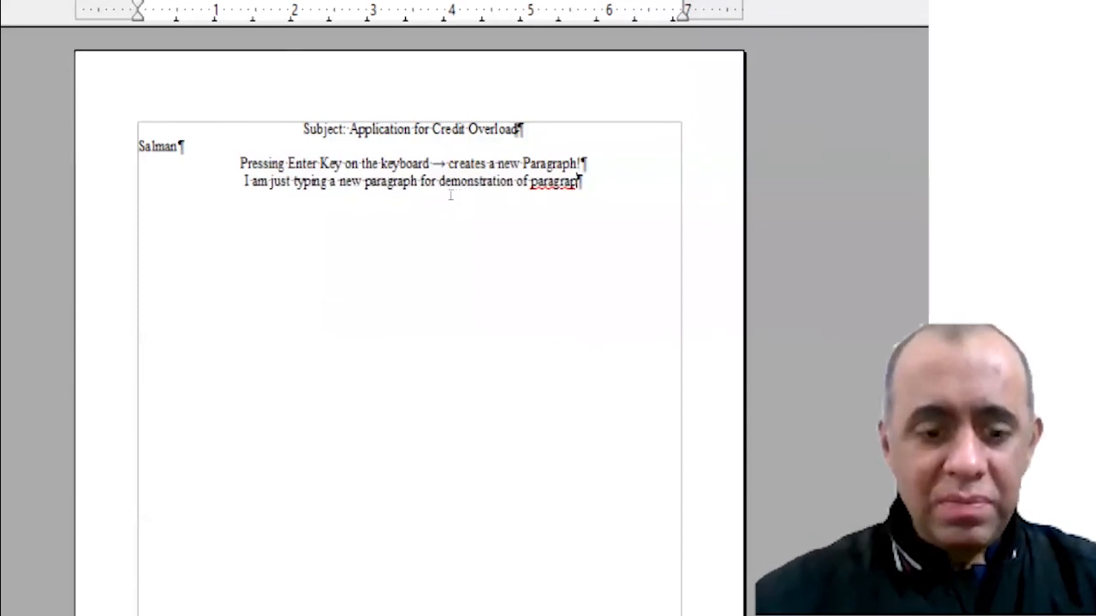
pyautogui.write('h propoert')
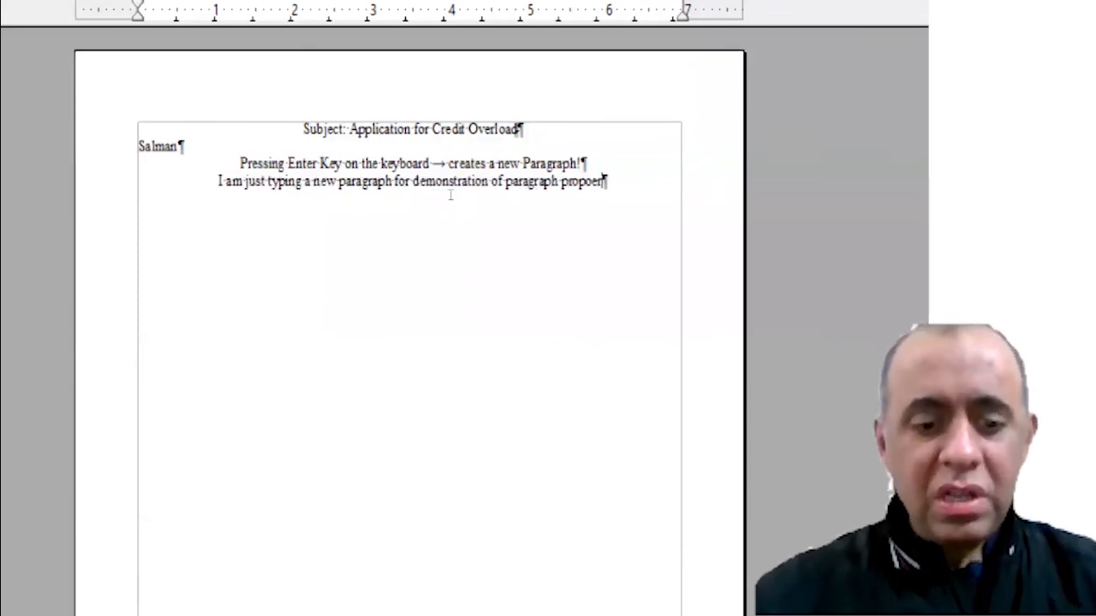
pyautogui.write('ies')
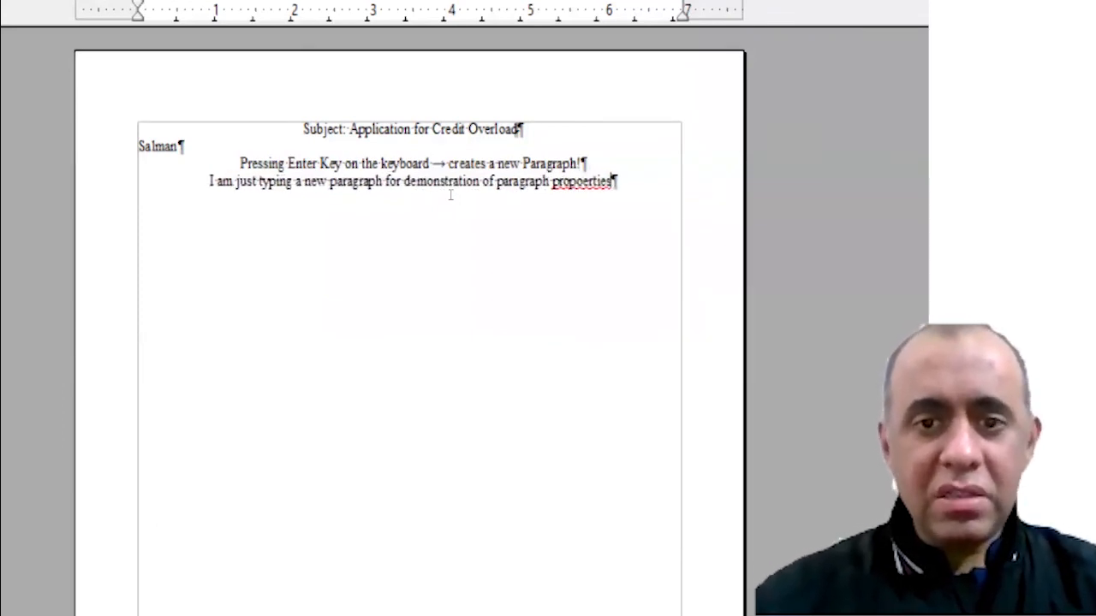
pyautogui.press('Menu')
pyautogui.press('Down')
pyautogui.press('Return')
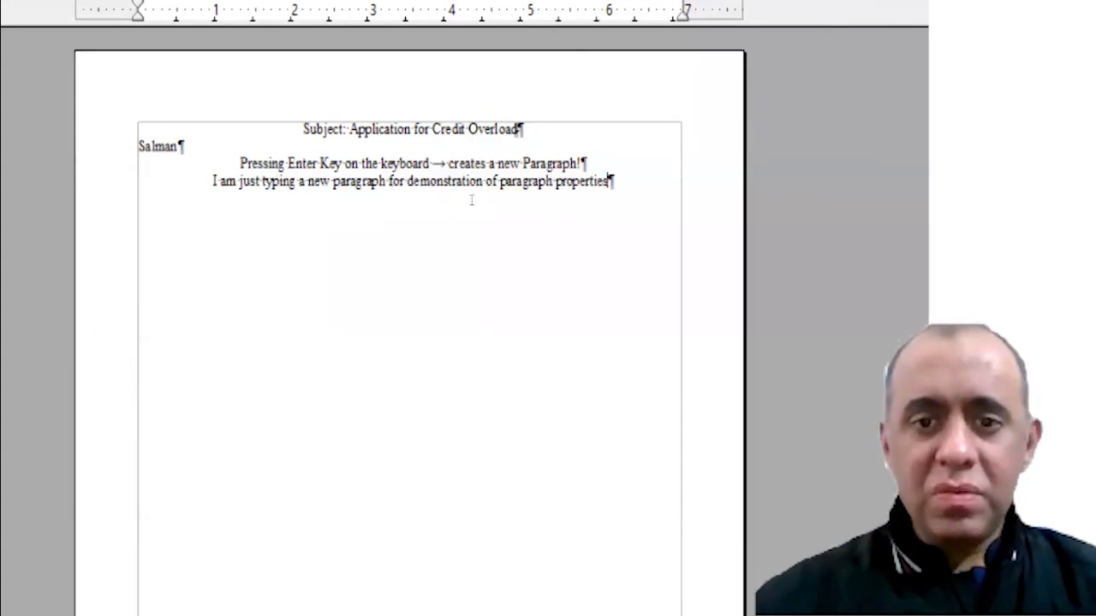
# - End the last paragraph's sentence with a period and append "The paragraph keeps on going till the edge or margin of the paper"
pyautogui.write('. The ')
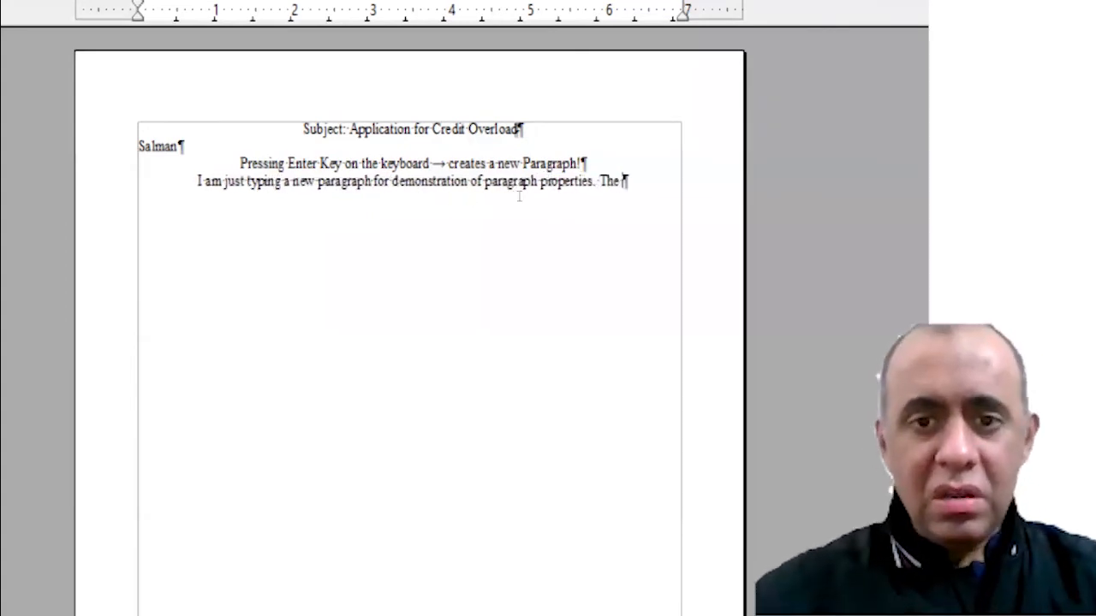
pyautogui.write('paragrapo')
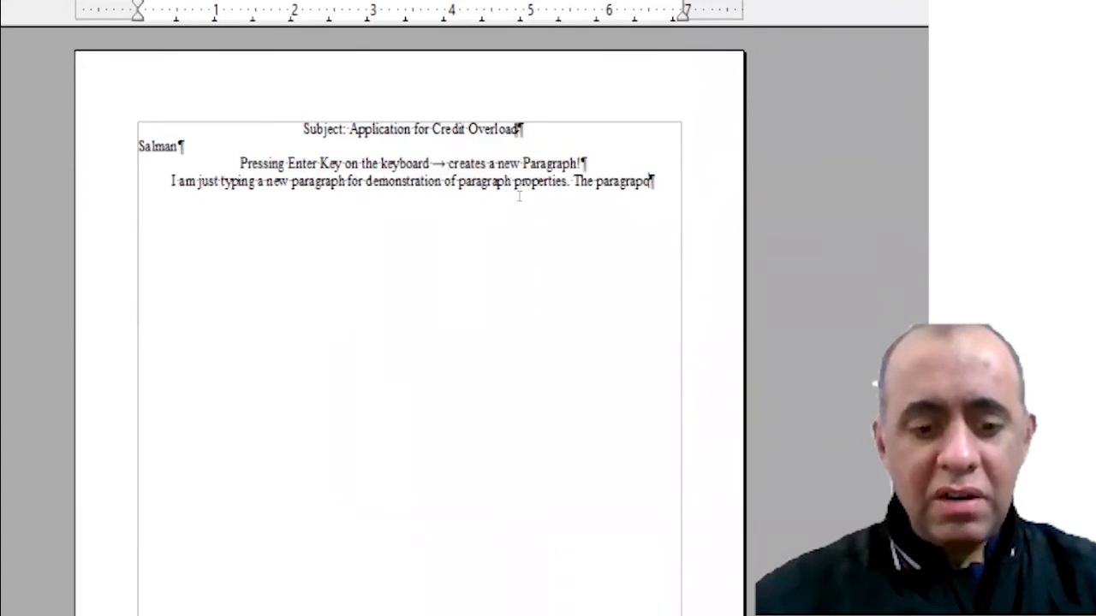
pyautogui.press('BackSpace')
pyautogui.write('h keeps on')
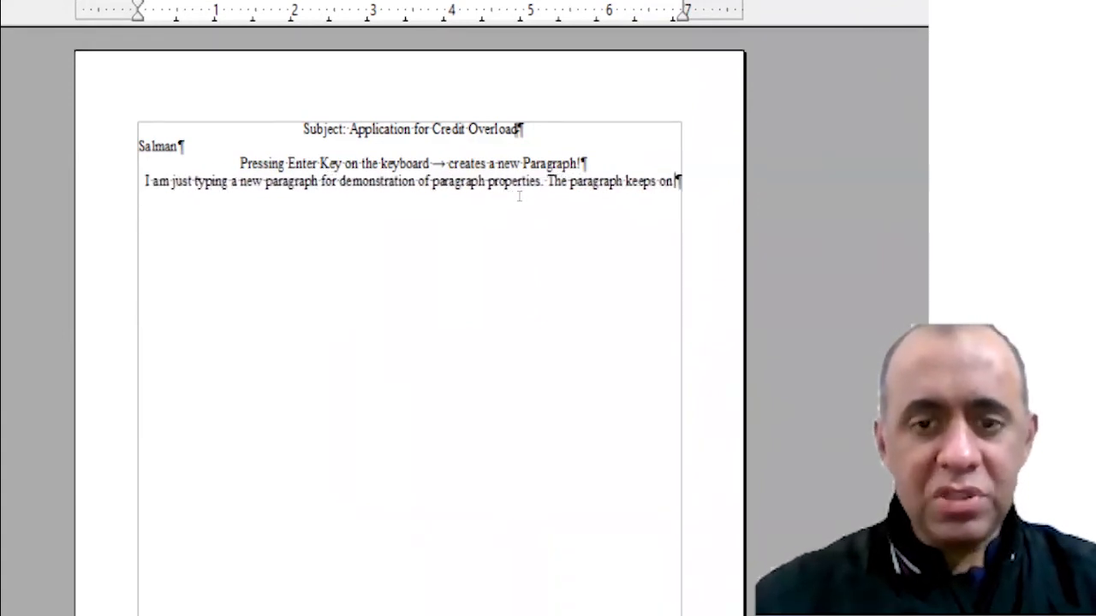
pyautogui.write(' going till ')
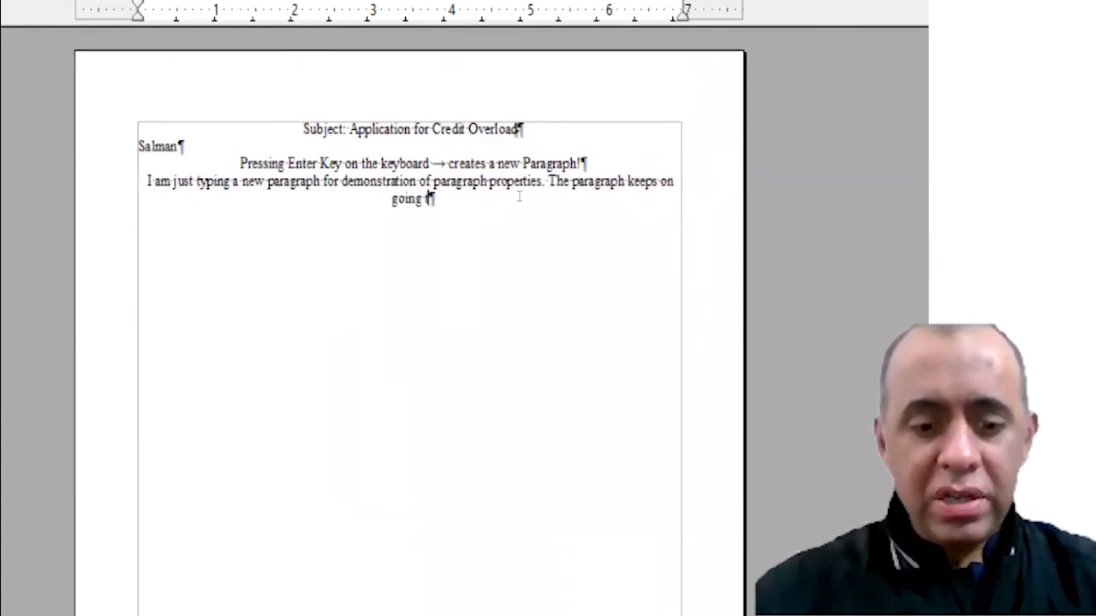
pyautogui.write('the edge')
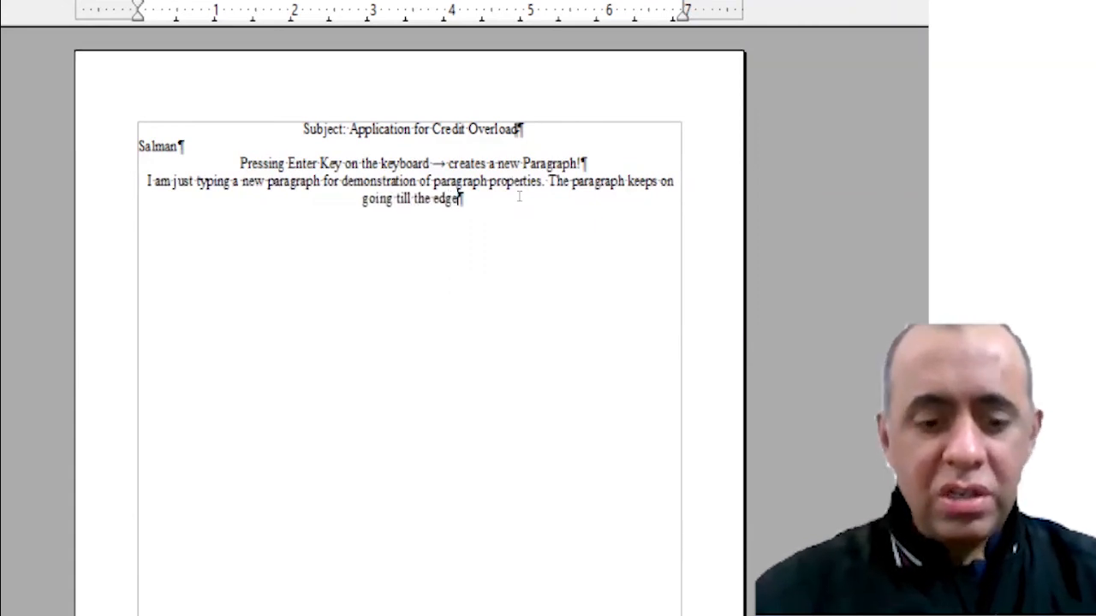
pyautogui.write(' of margin of the ap')
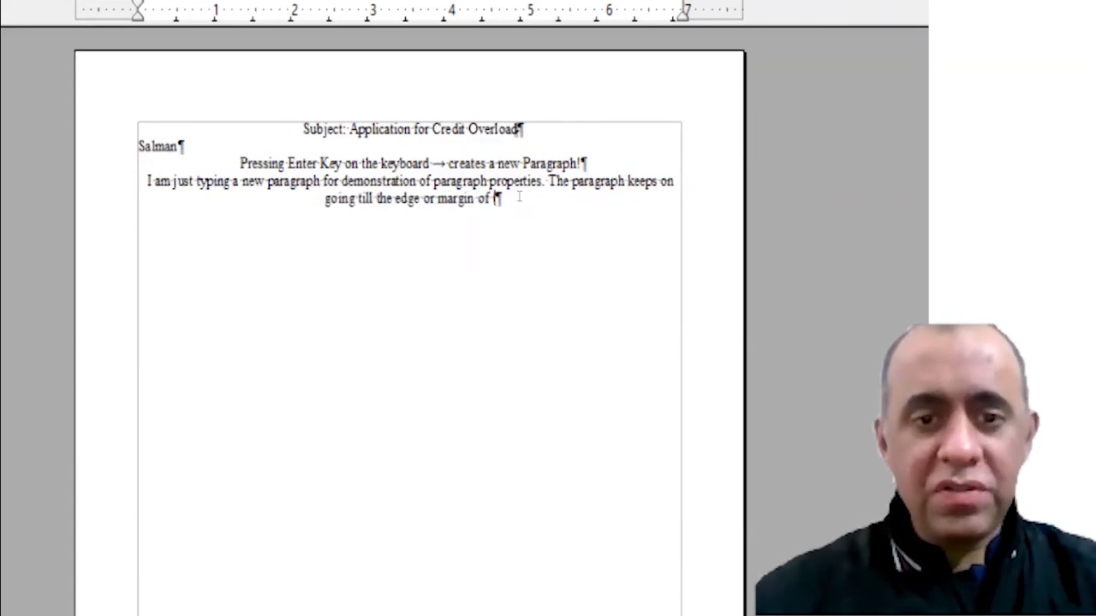
pyautogui.press('BackSpace')
pyautogui.press('BackSpace')
pyautogui.write('paper')
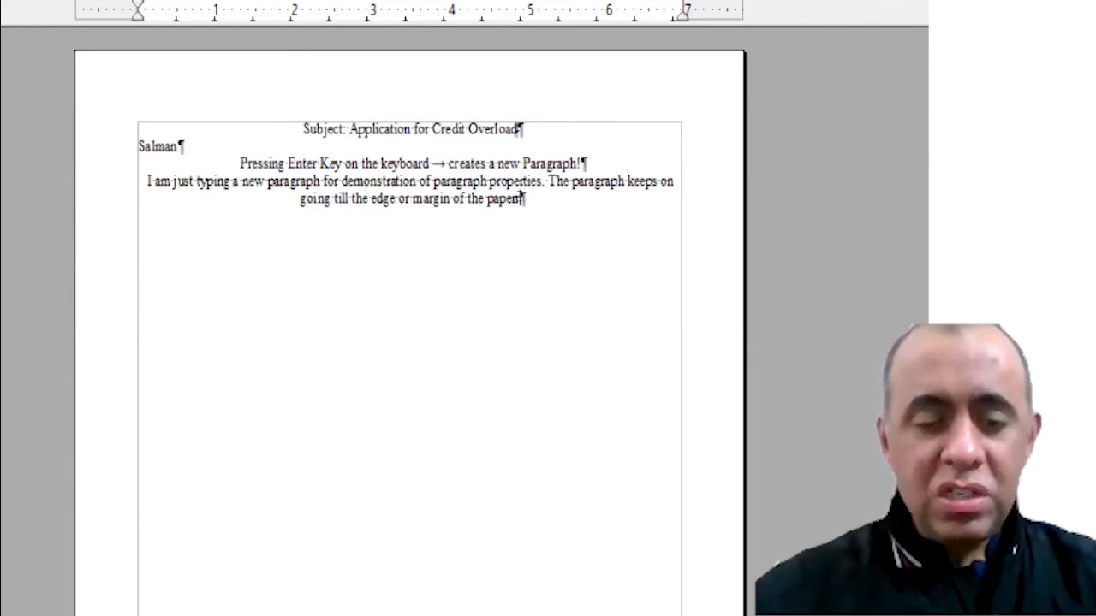
pyautogui.press('Return')
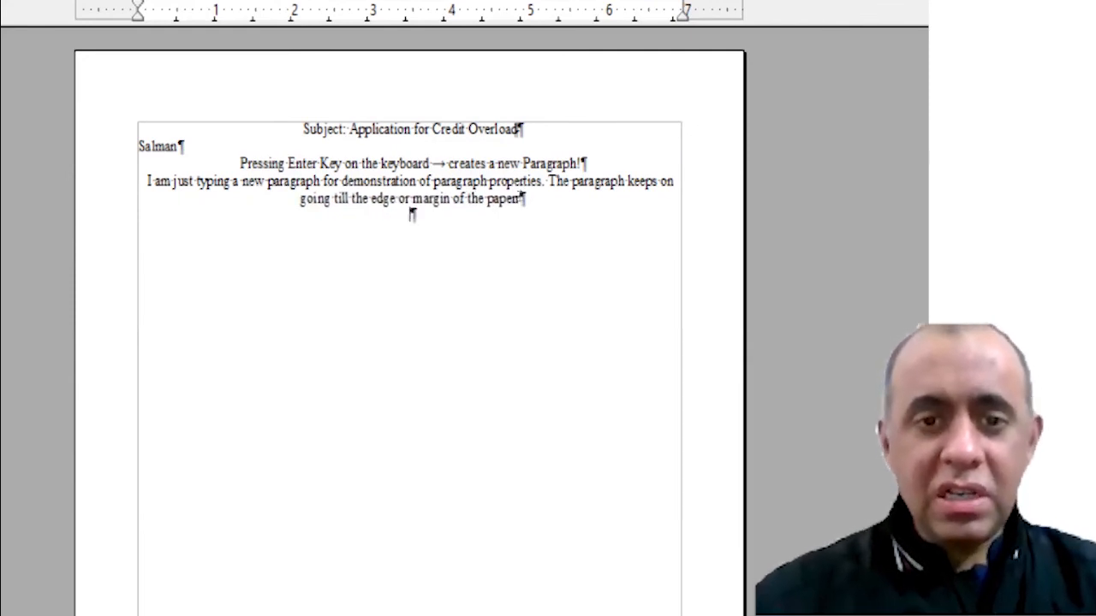
pyautogui.press('BackSpace')
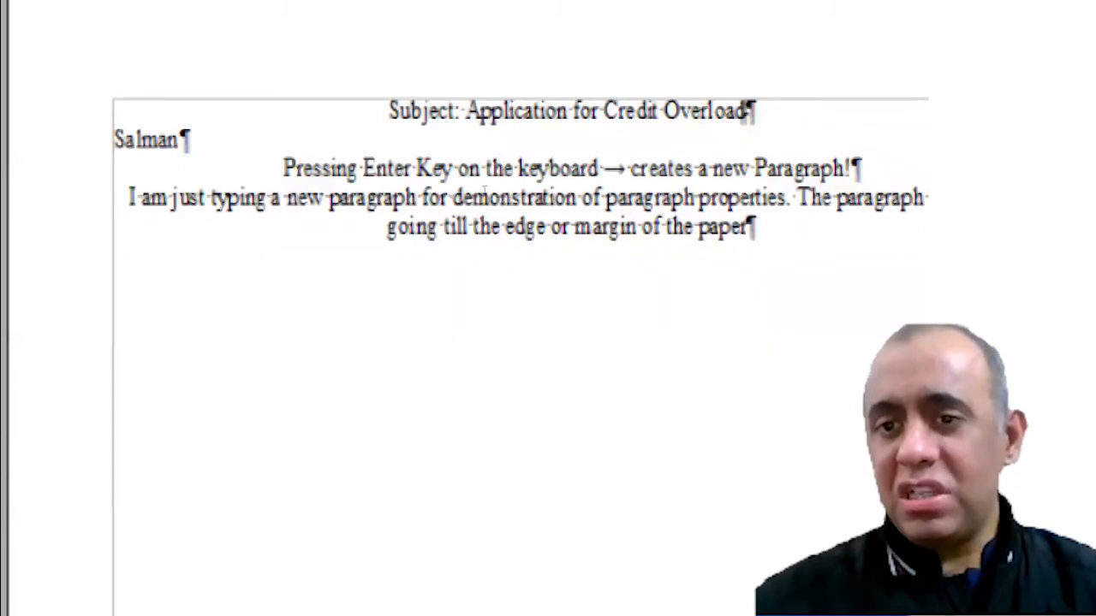
pyautogui.hotkey('shift', 'Right')
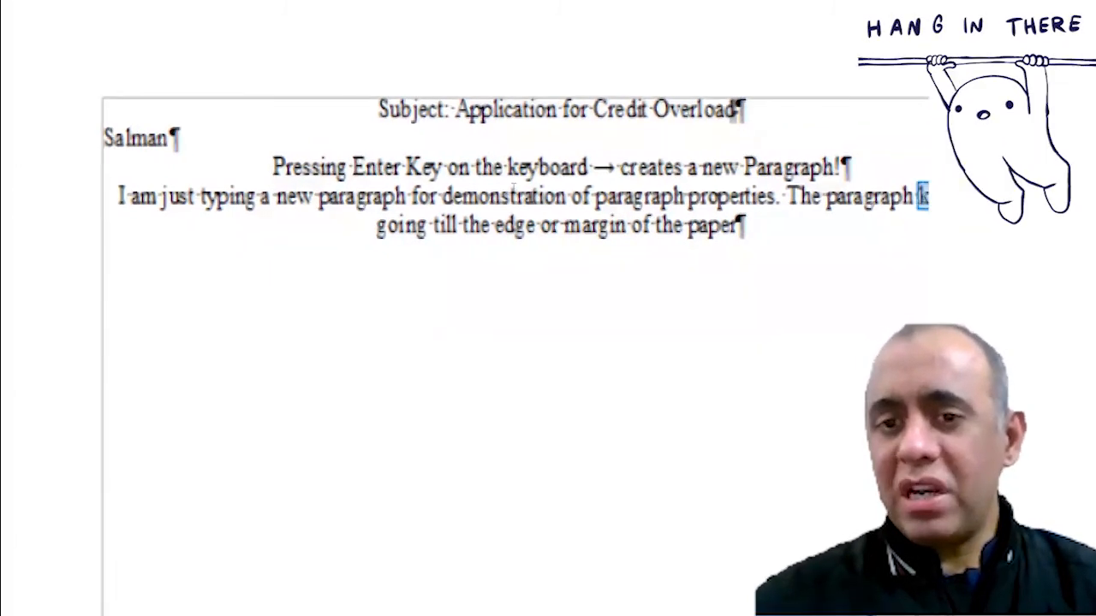
pyautogui.click(513, 188)
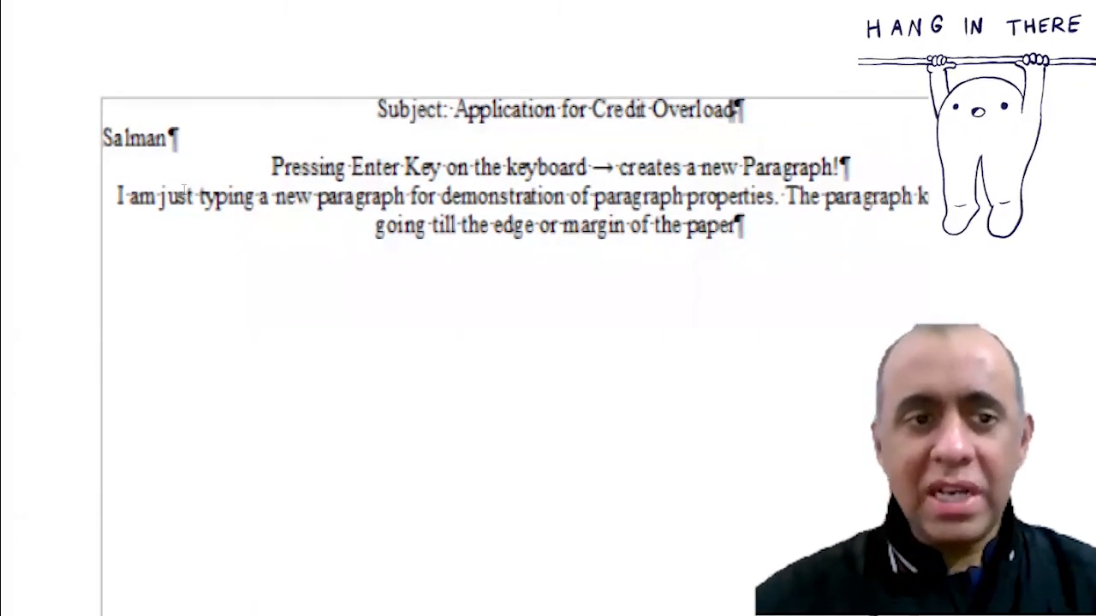